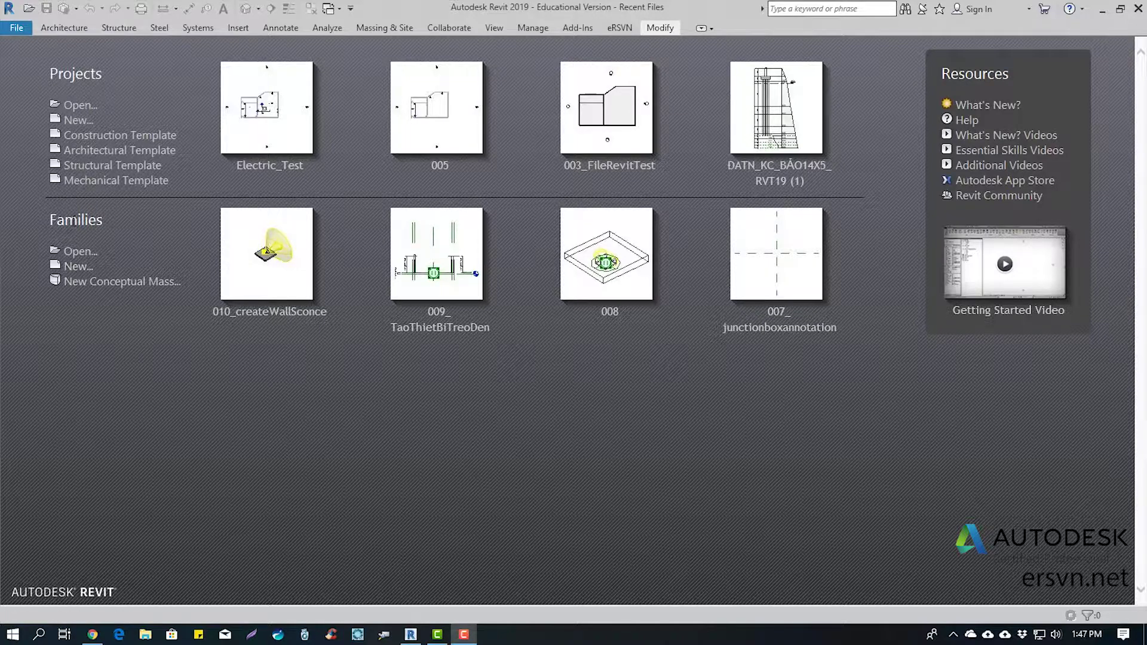
Step: Create a new family from the Metric Generic Model face based.rft template
{"action": "left_click", "coordinate": [78, 267]}
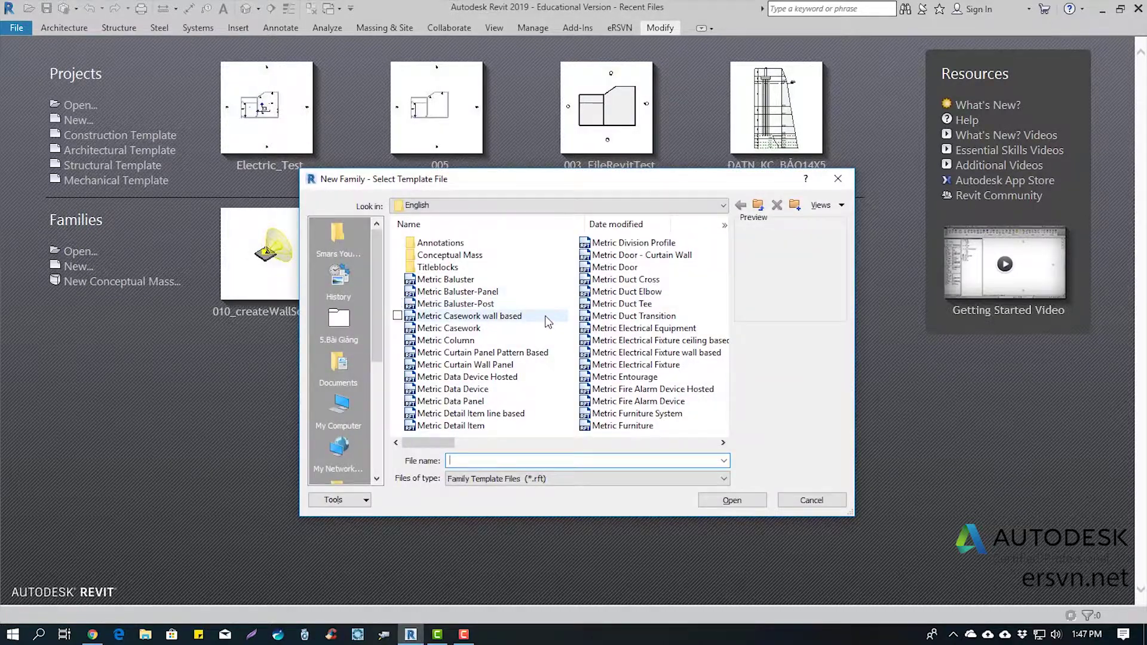
{"action": "scroll", "coordinate": [546, 322], "scroll_direction": "down", "scroll_amount": 2}
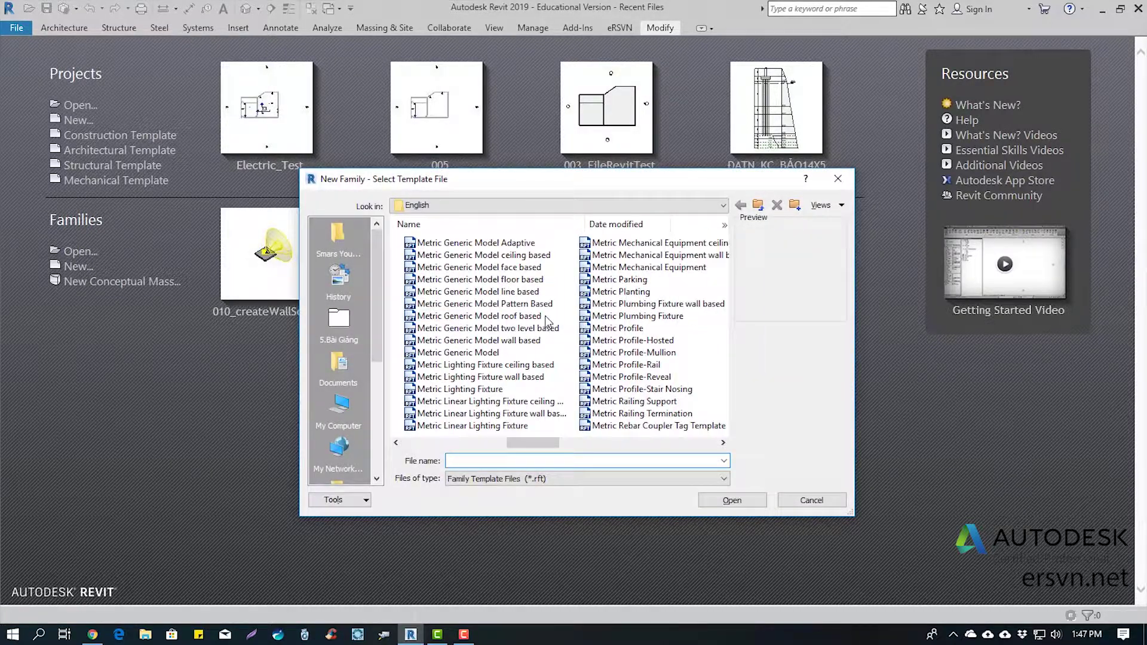
{"action": "mouse_move", "coordinate": [479, 268]}
{"action": "left_click", "coordinate": [485, 270]}
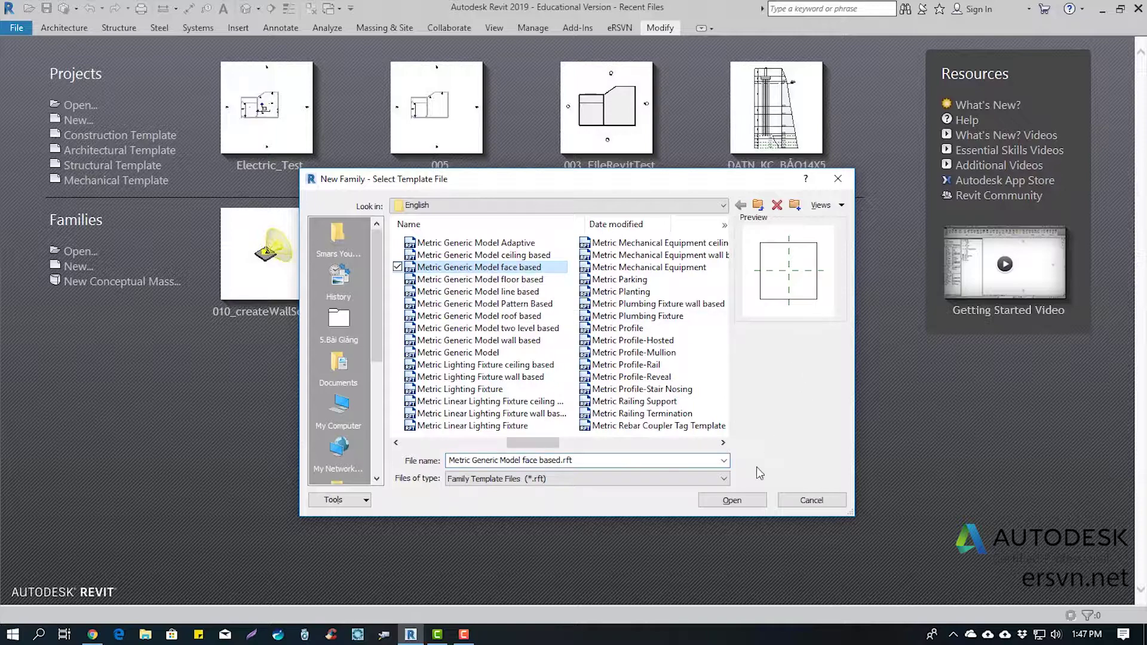
{"action": "left_click", "coordinate": [740, 502]}
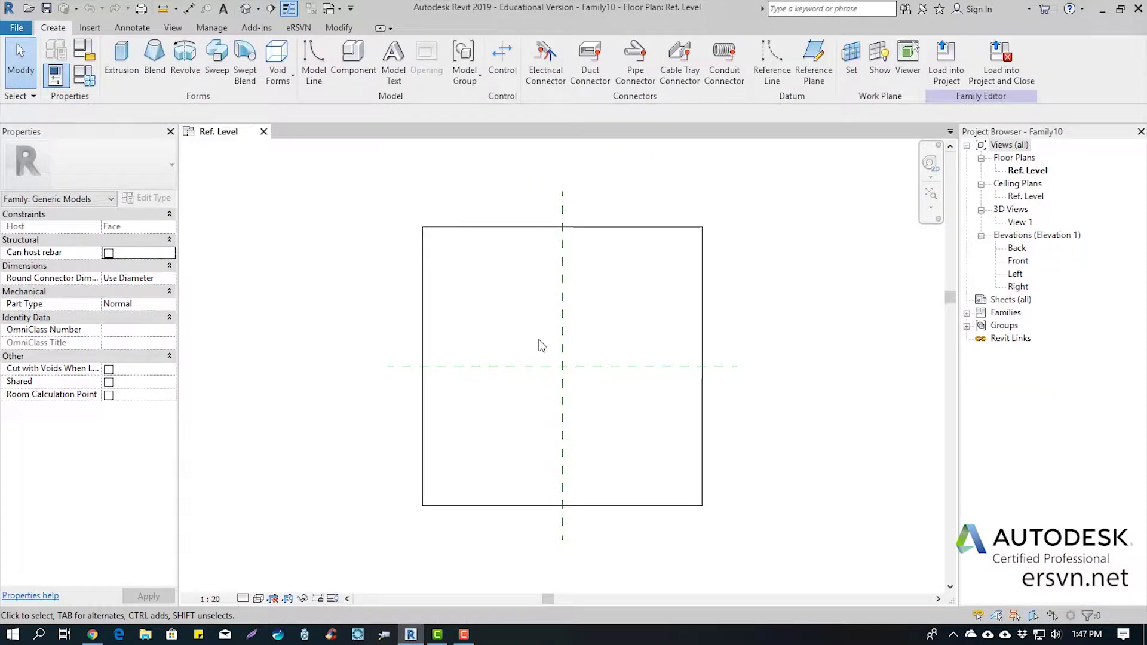
Step: Add two reference planes offset 30 either side of the left/right centre plane
{"action": "scroll", "coordinate": [546, 336], "scroll_direction": "up", "scroll_amount": 2}
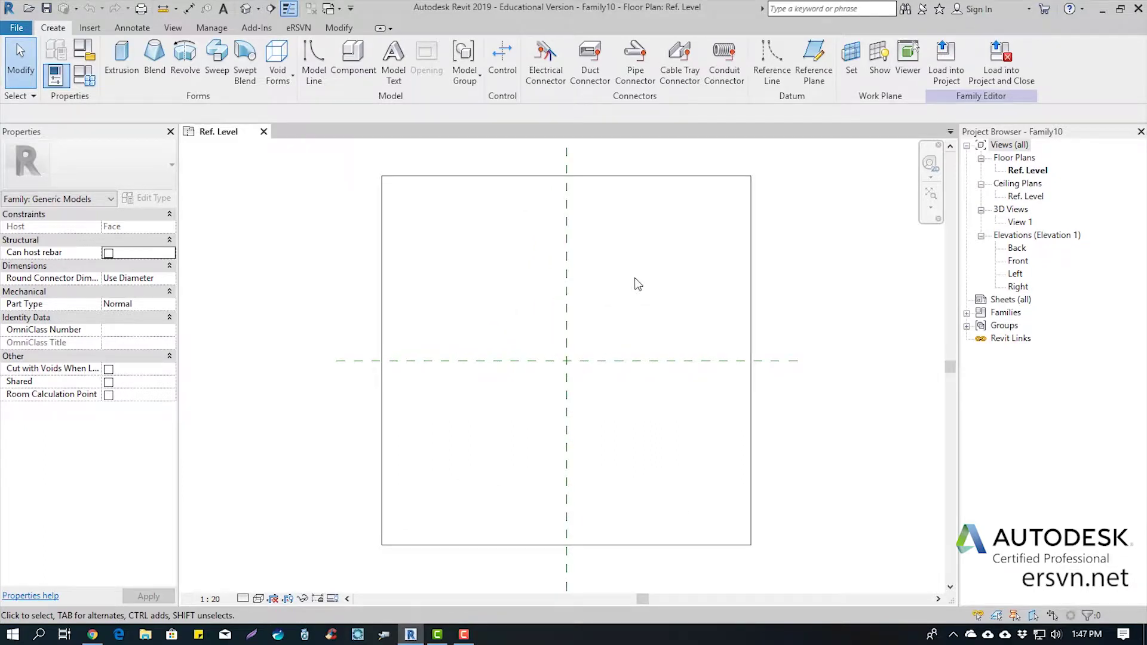
{"action": "middle_click_drag", "start_coordinate": [638, 284], "coordinate": [643, 293]}
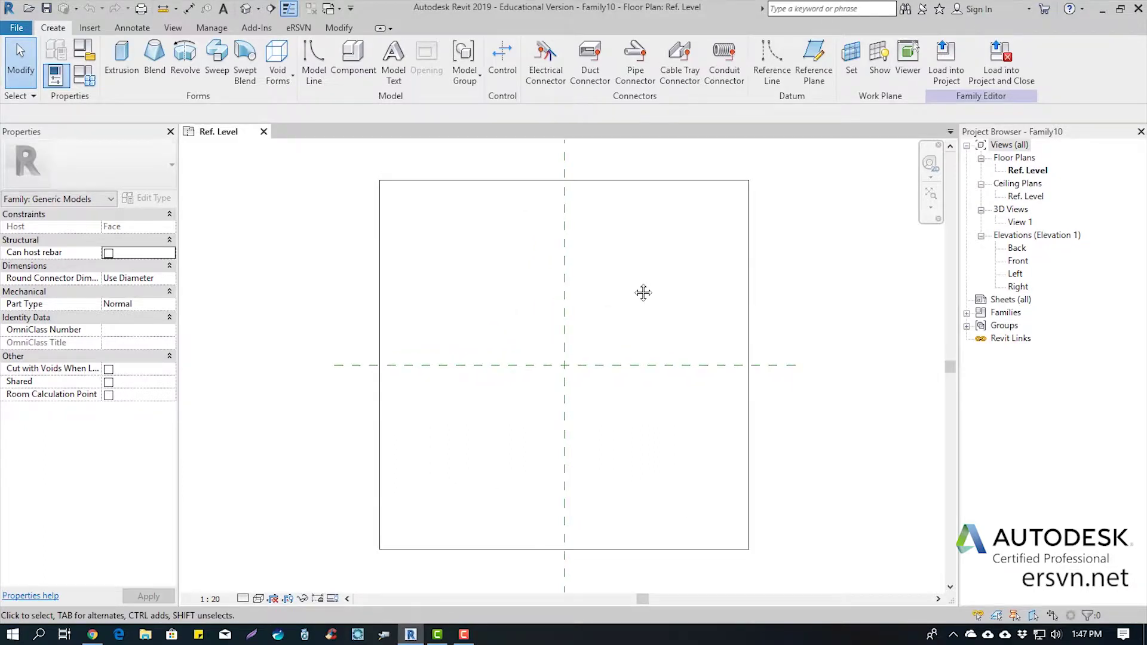
{"action": "left_click", "coordinate": [814, 59]}
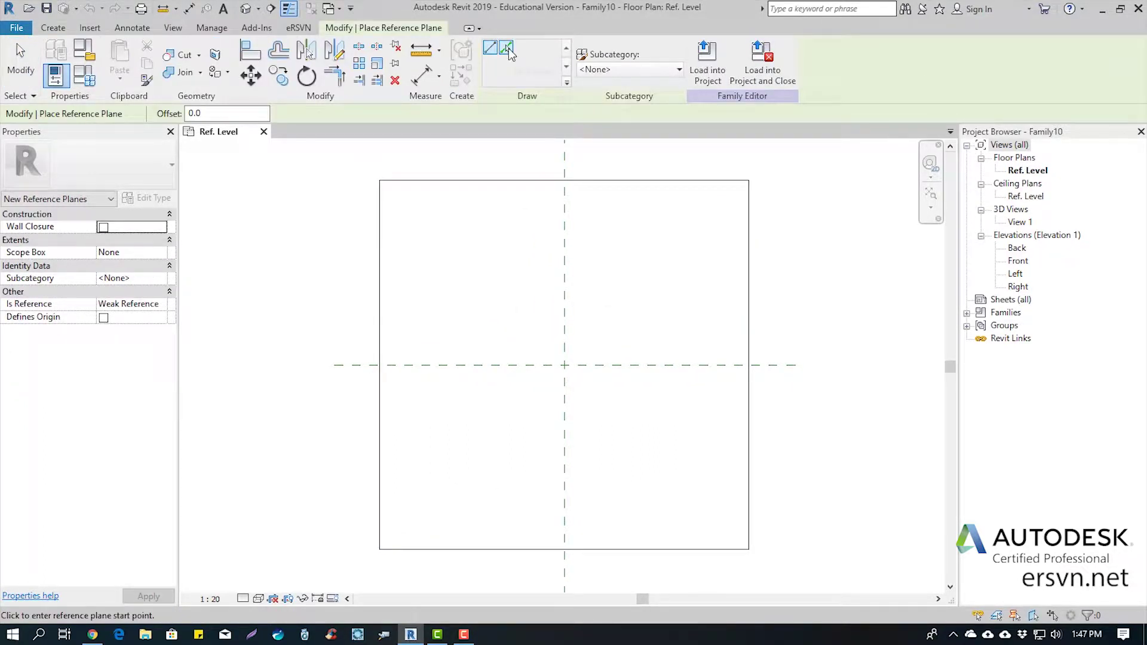
{"action": "left_click", "coordinate": [508, 53]}
{"action": "type", "text": "30"}
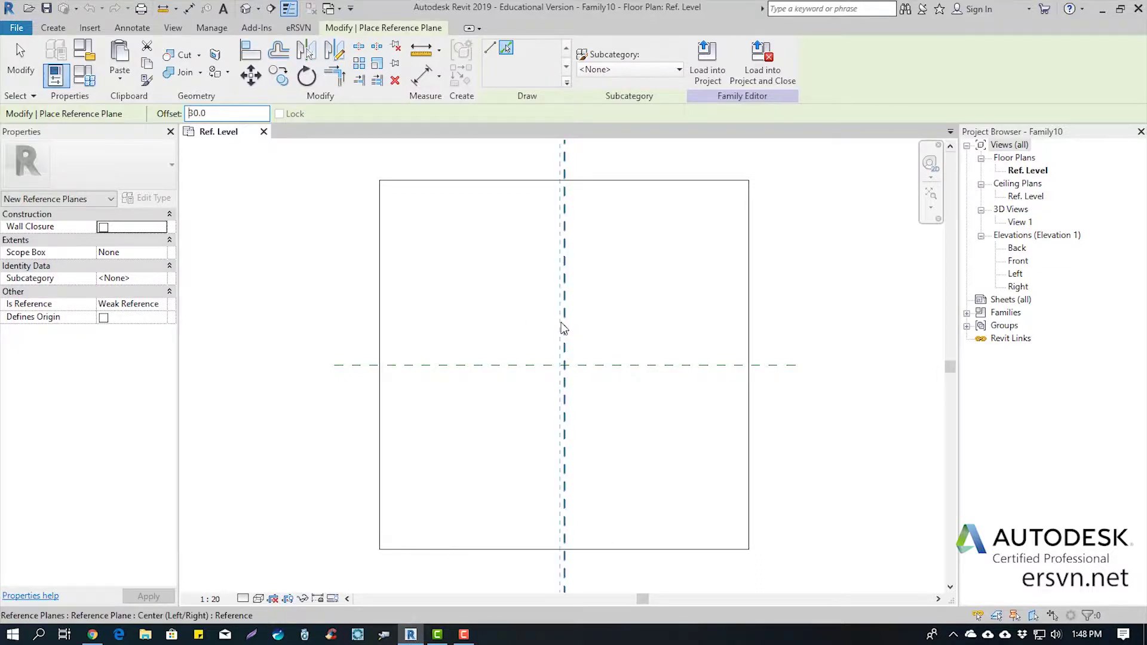
{"action": "scroll", "coordinate": [561, 341], "scroll_direction": "up", "scroll_amount": 3}
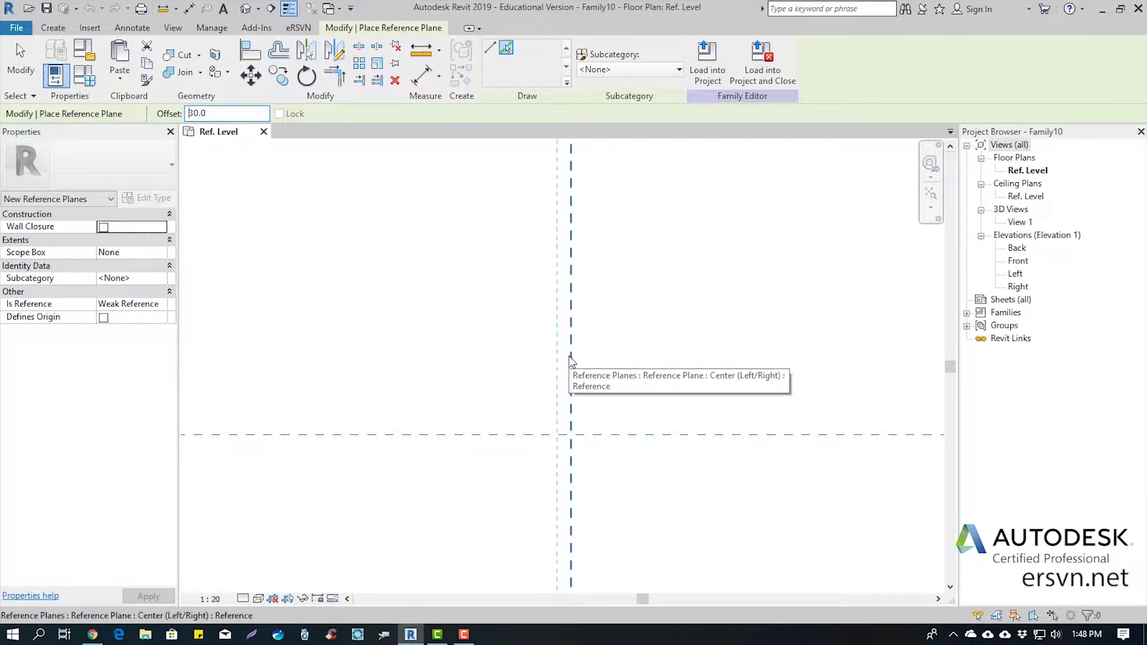
{"action": "left_click", "coordinate": [569, 356]}
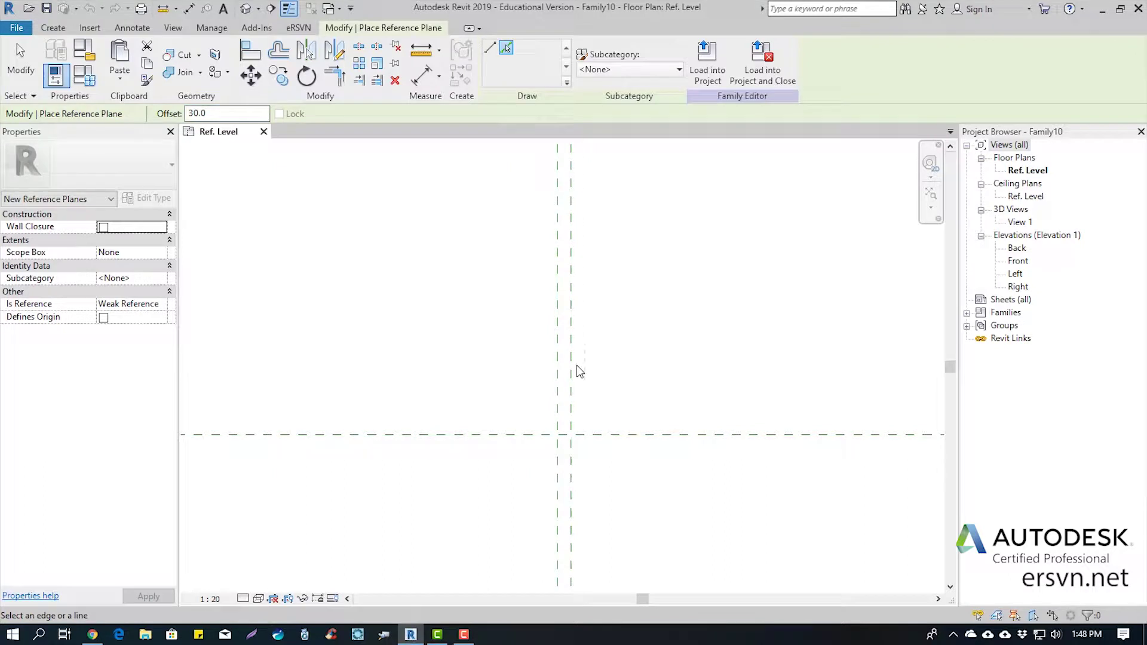
{"action": "left_click", "coordinate": [577, 370]}
Step: Add reference planes offset 50 above and below the front/back centre plane
{"action": "left_click_drag", "start_coordinate": [222, 116], "coordinate": [187, 112]}
{"action": "type", "text": "50"}
{"action": "left_click", "coordinate": [617, 441]}
{"action": "scroll", "coordinate": [584, 412], "scroll_direction": "up", "scroll_amount": 4}
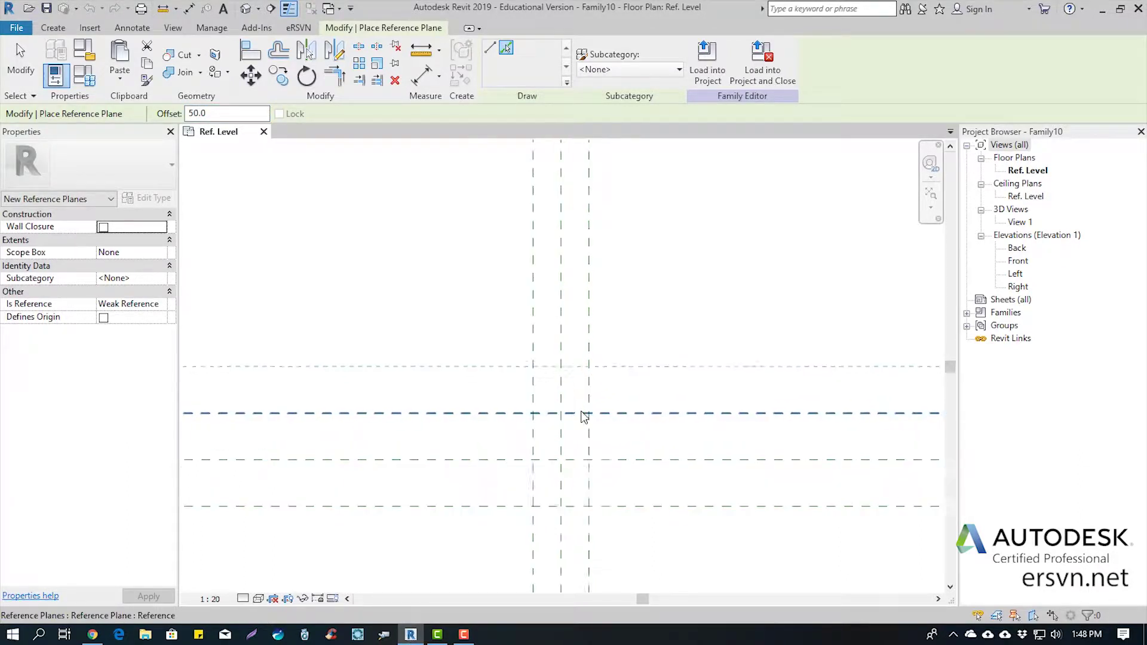
{"action": "key", "text": "Escape"}
{"action": "middle_click_drag", "start_coordinate": [570, 339], "coordinate": [564, 281]}
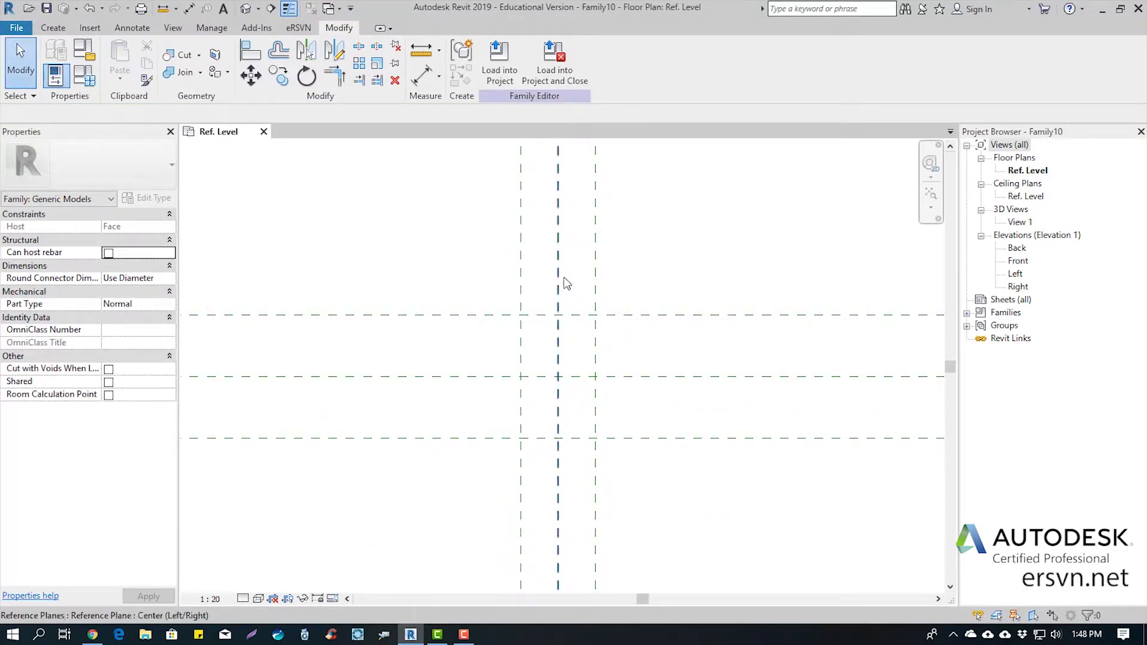
{"action": "scroll", "coordinate": [564, 298], "scroll_direction": "up", "scroll_amount": 2}
Step: Dimension the three vertical reference planes with the DI alias and set them equal (EQ)
{"action": "key", "text": "d"}
{"action": "key", "text": "i"}
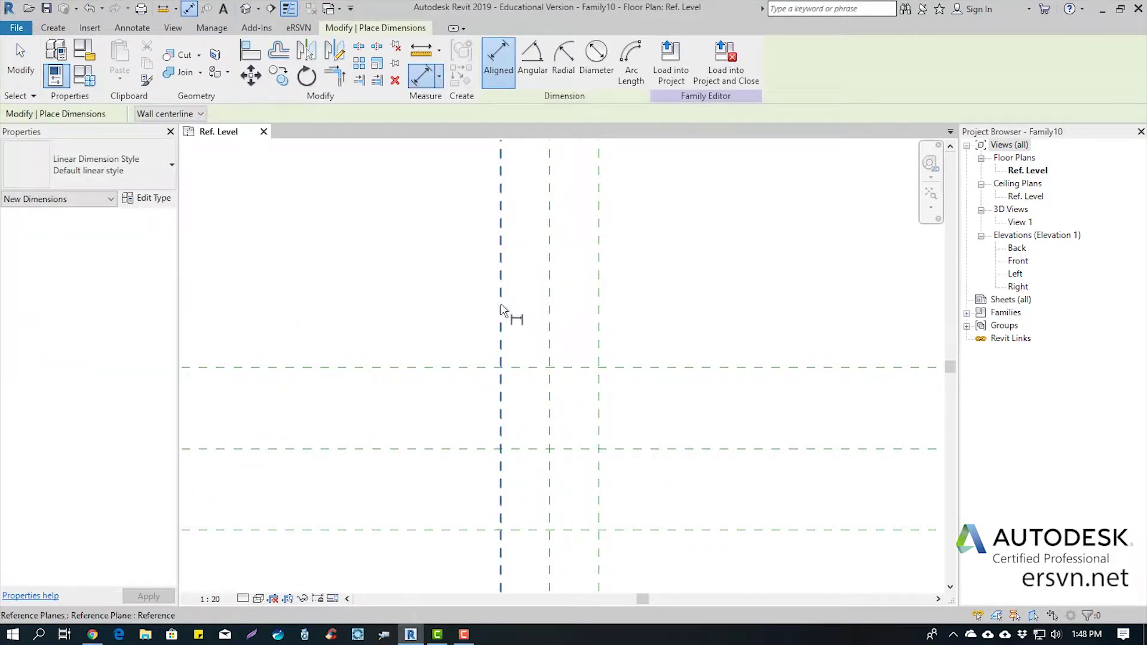
{"action": "left_click", "coordinate": [501, 313]}
{"action": "left_click", "coordinate": [550, 308]}
{"action": "left_click", "coordinate": [600, 306]}
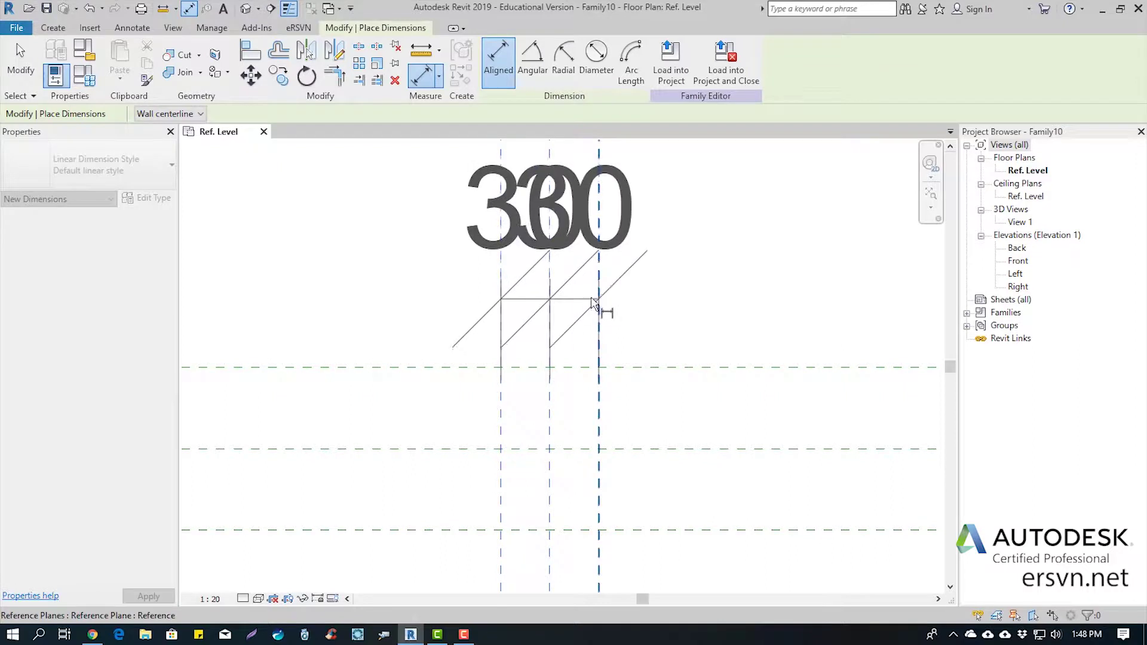
{"action": "scroll", "coordinate": [595, 306], "scroll_direction": "down", "scroll_amount": 2}
{"action": "scroll", "coordinate": [592, 306], "scroll_direction": "down", "scroll_amount": 1}
{"action": "left_click", "coordinate": [588, 308]}
{"action": "scroll", "coordinate": [589, 307], "scroll_direction": "down", "scroll_amount": 1}
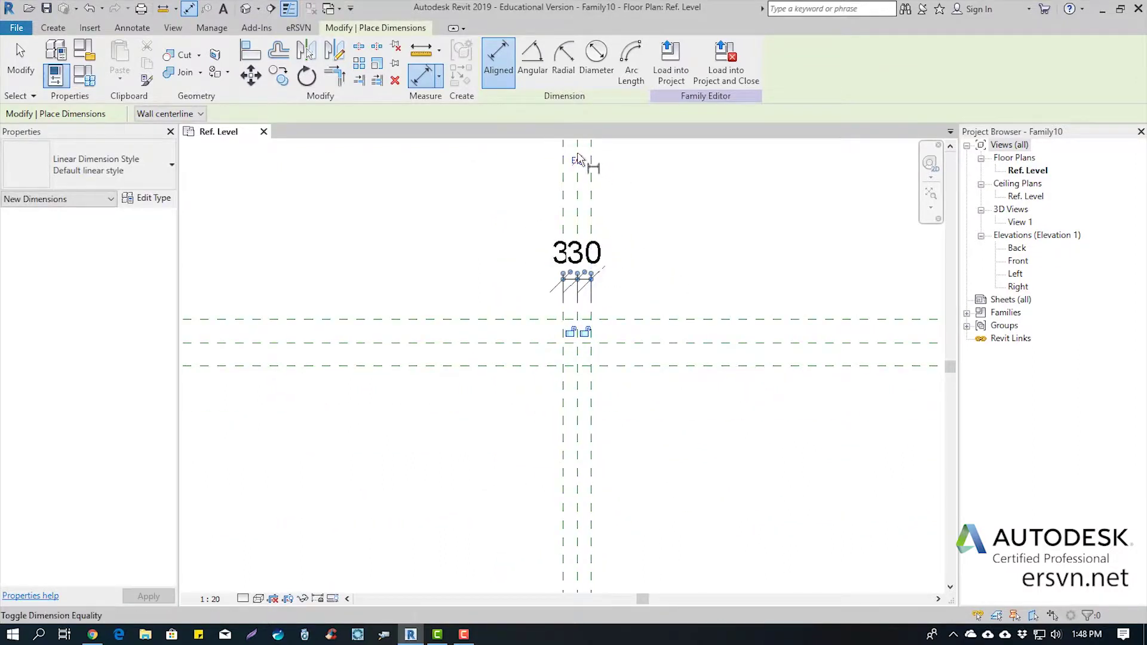
{"action": "left_click", "coordinate": [576, 160]}
Step: Dimension the three horizontal reference planes and set them equal (EQ)
{"action": "left_click", "coordinate": [660, 320]}
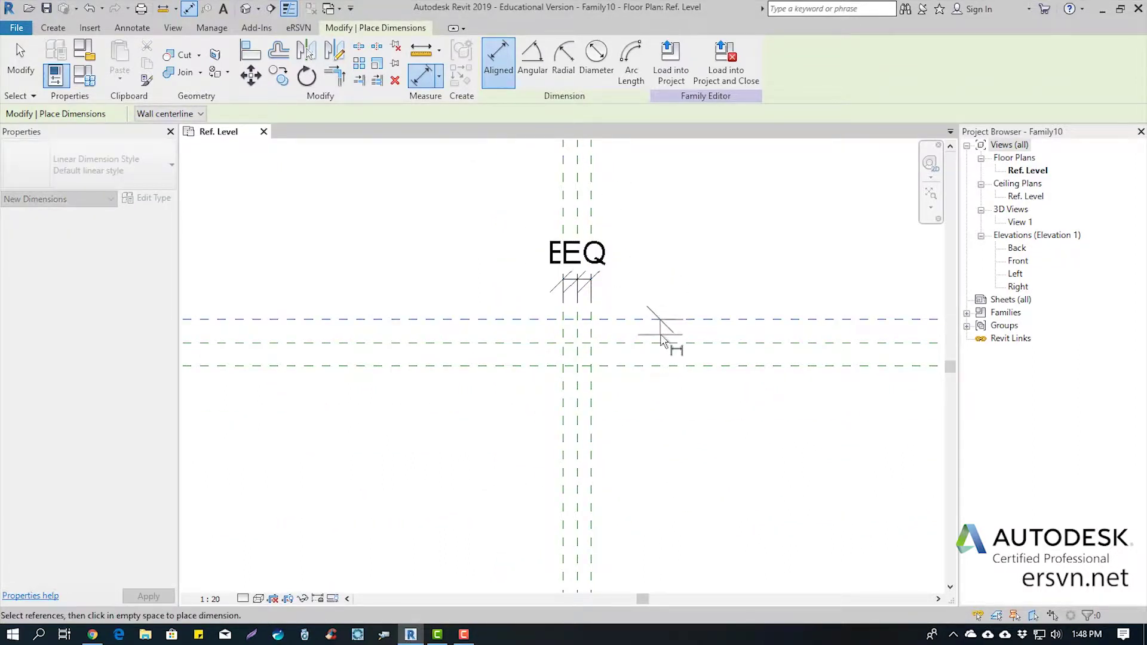
{"action": "left_click", "coordinate": [667, 342]}
{"action": "left_click", "coordinate": [671, 366]}
{"action": "left_click", "coordinate": [681, 389]}
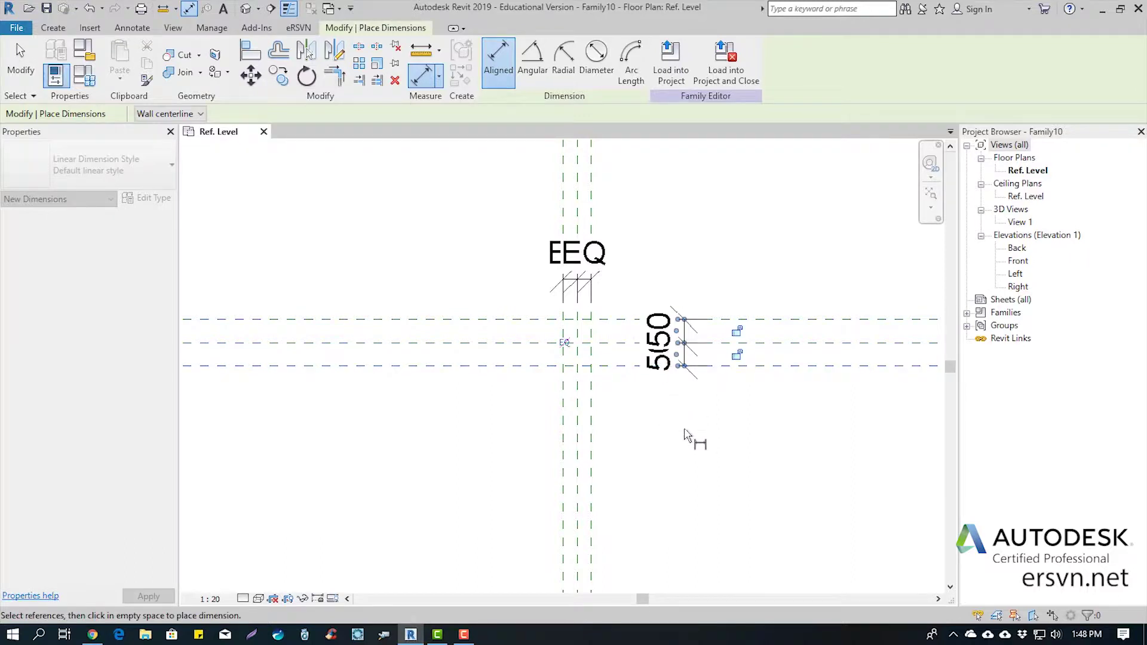
{"action": "left_click", "coordinate": [565, 343]}
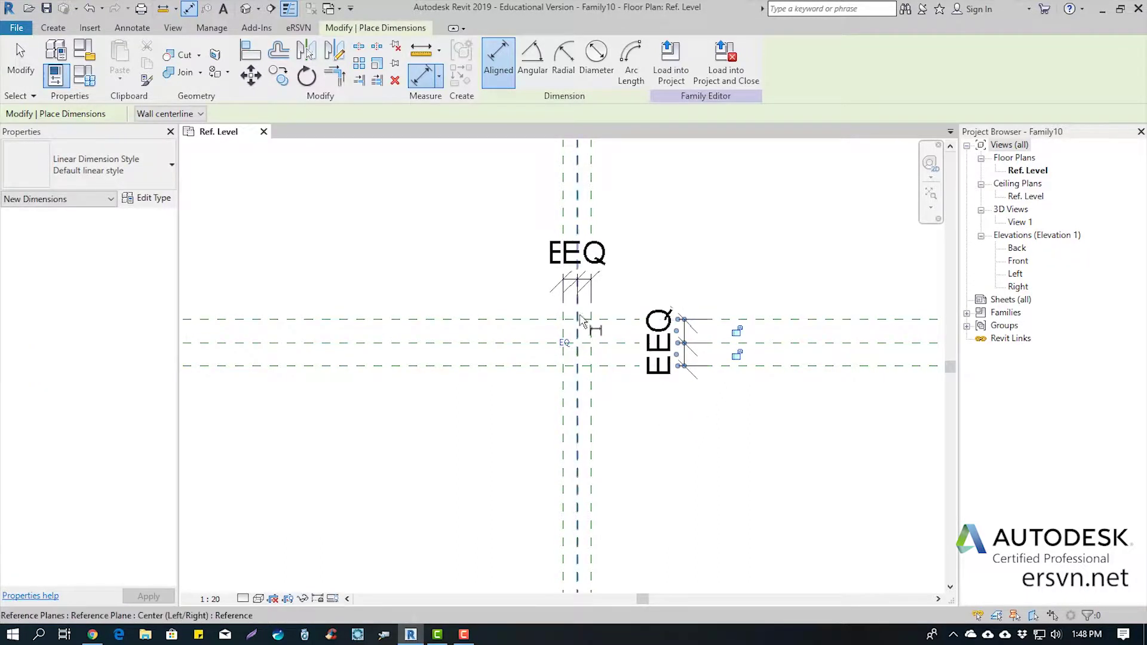
{"action": "scroll", "coordinate": [579, 335], "scroll_direction": "up", "scroll_amount": 1}
{"action": "key", "text": "Escape"}
{"action": "key", "text": "Escape"}
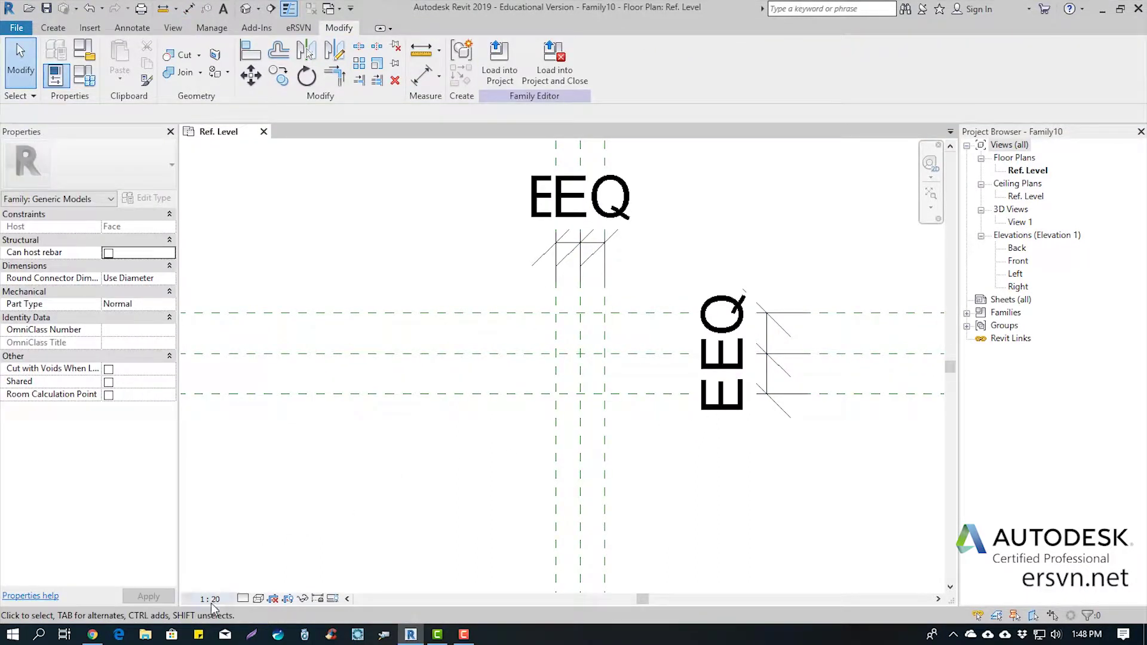
Step: Set the plan view scale to 1:10
{"action": "left_click", "coordinate": [211, 600]}
{"action": "left_click", "coordinate": [206, 443]}
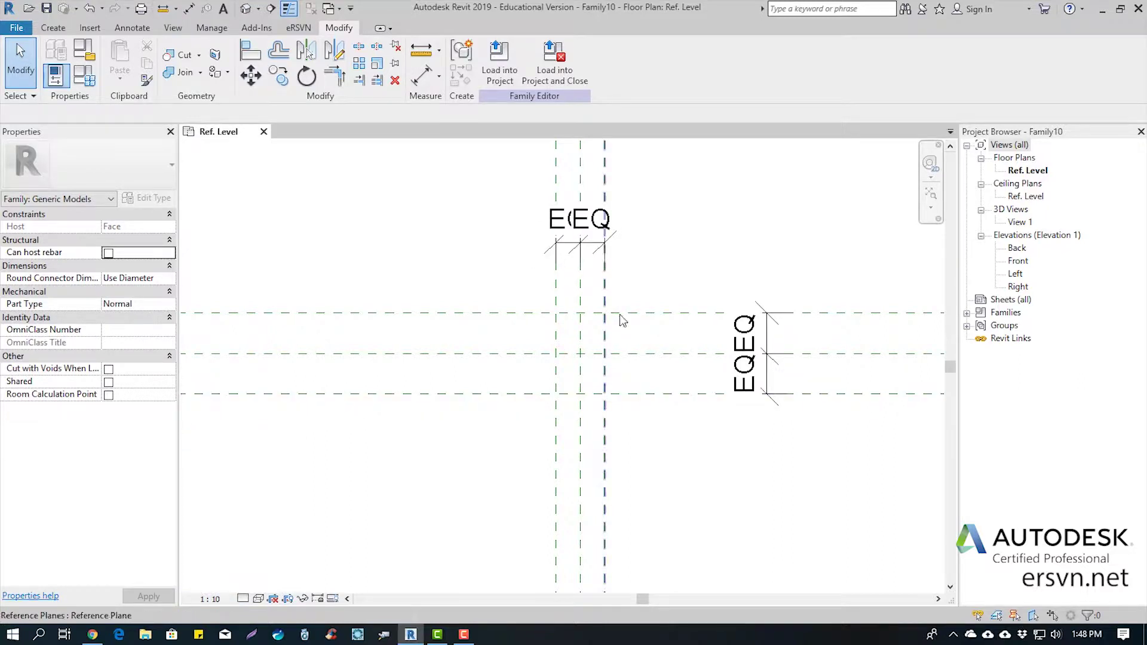
{"action": "scroll", "coordinate": [622, 321], "scroll_direction": "up", "scroll_amount": 1}
{"action": "middle_click_drag", "start_coordinate": [621, 321], "coordinate": [541, 335]}
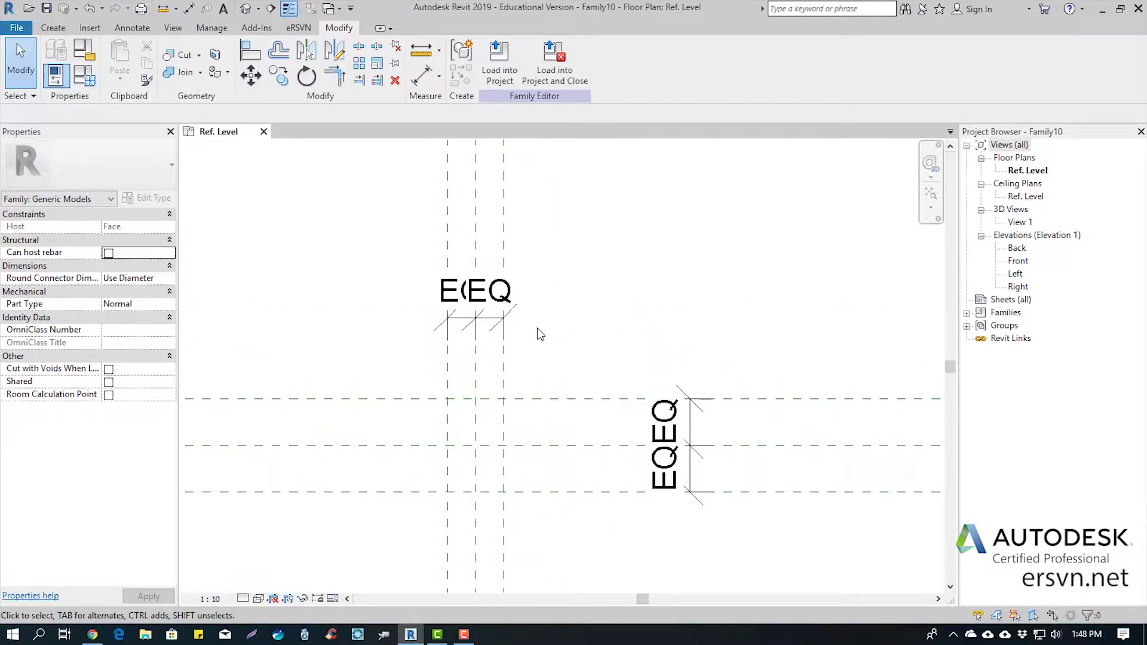
Step: Add overall 60 width and 100 length dimensions across the outer reference planes
{"action": "left_click", "coordinate": [421, 76]}
{"action": "left_click", "coordinate": [448, 248]}
{"action": "left_click", "coordinate": [505, 248]}
{"action": "left_click", "coordinate": [541, 240]}
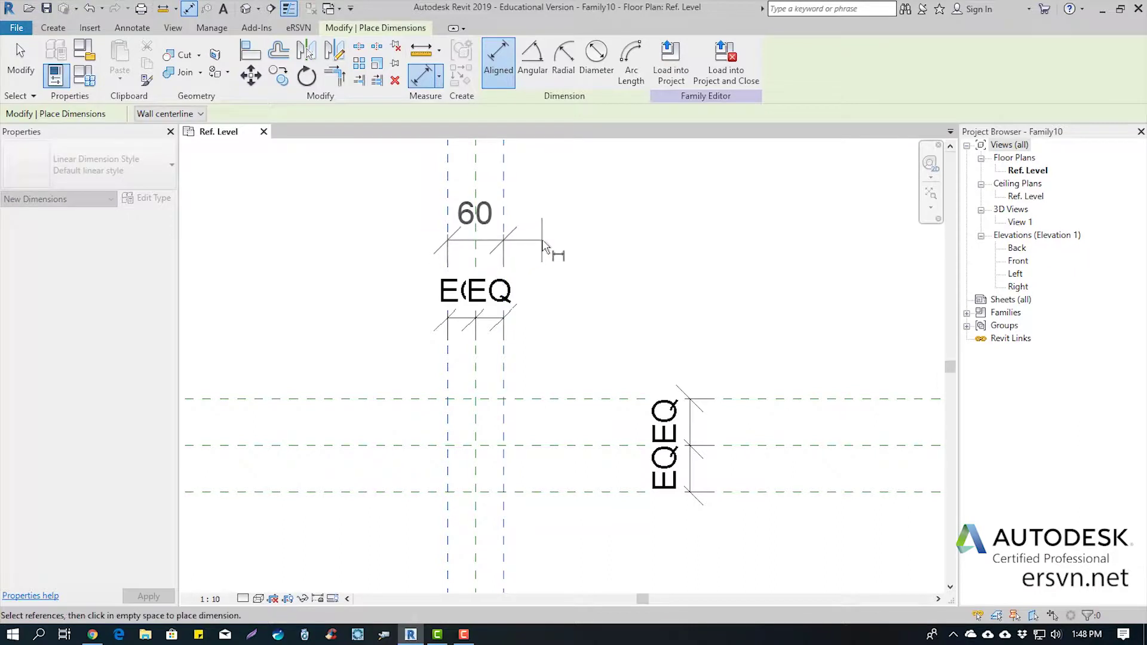
{"action": "left_click", "coordinate": [748, 399]}
{"action": "left_click", "coordinate": [748, 492]}
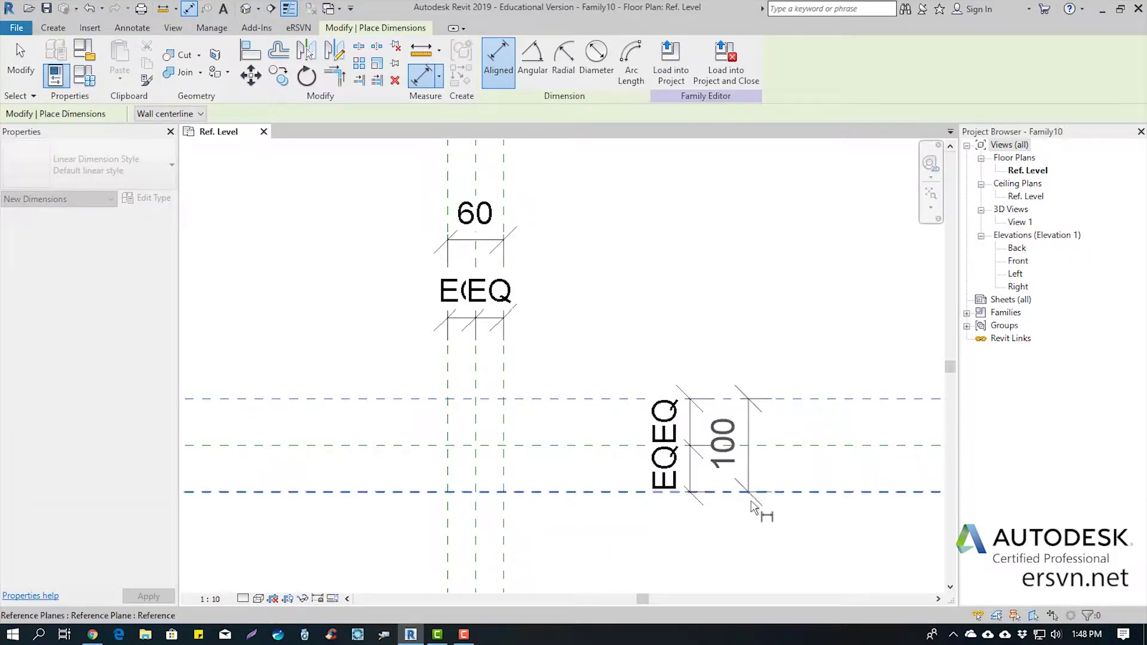
{"action": "left_click", "coordinate": [754, 513]}
{"action": "key", "text": "Escape"}
{"action": "key", "text": "Escape"}
Step: Label the 60 dimension with a new Width type parameter
{"action": "left_click", "coordinate": [495, 219]}
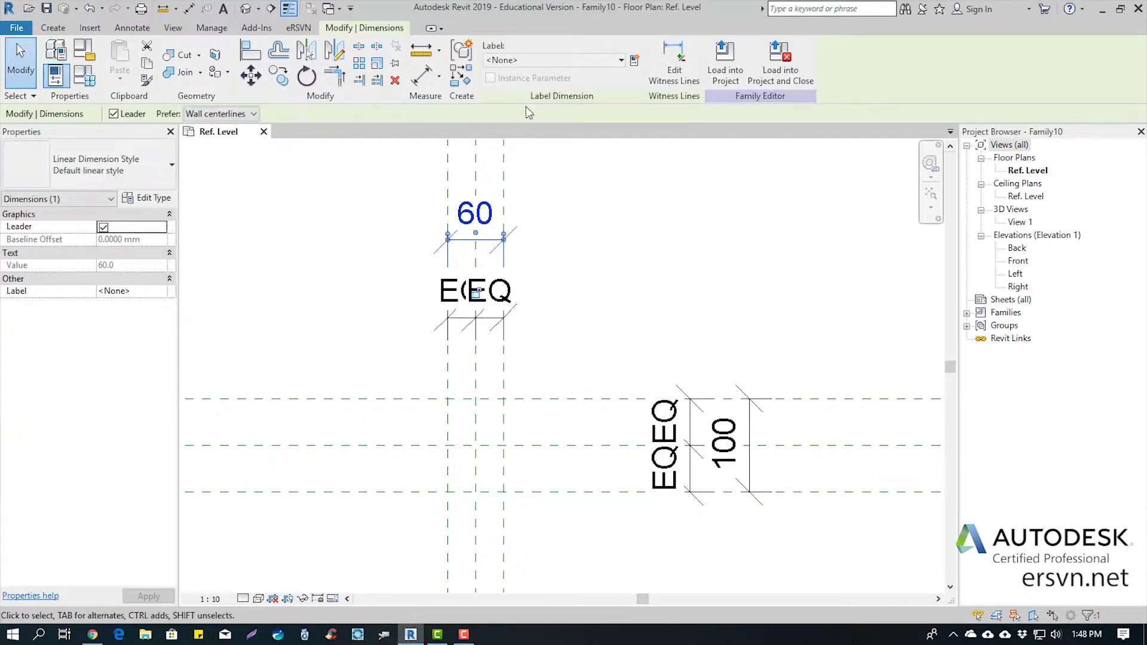
{"action": "left_click", "coordinate": [635, 60]}
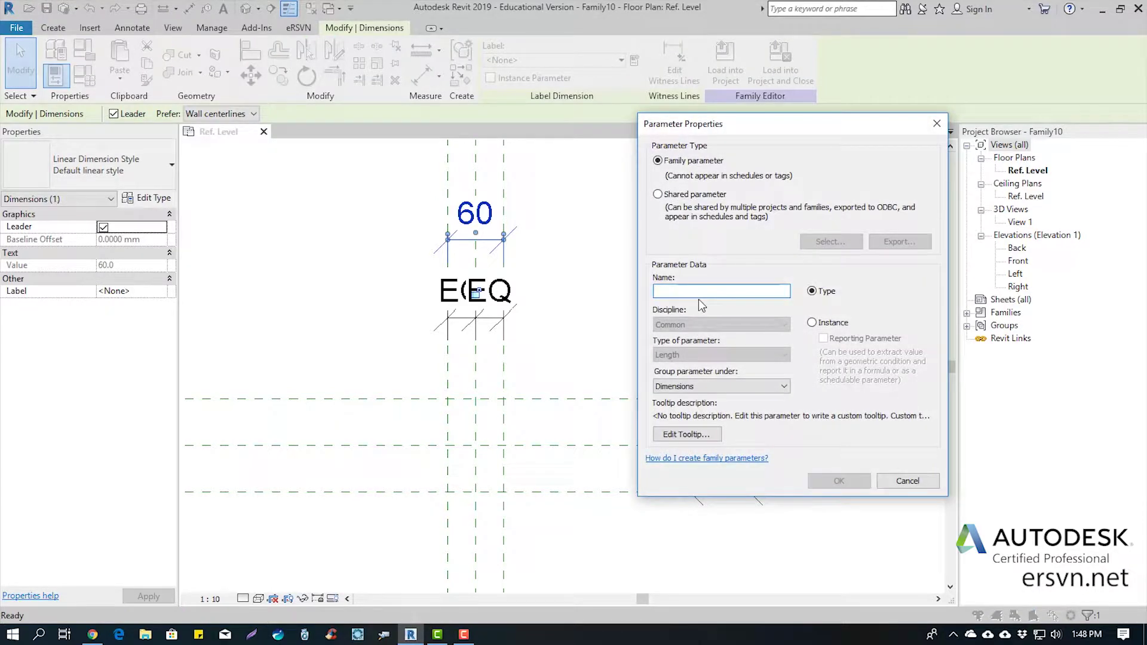
{"action": "type", "text": "Wid"}
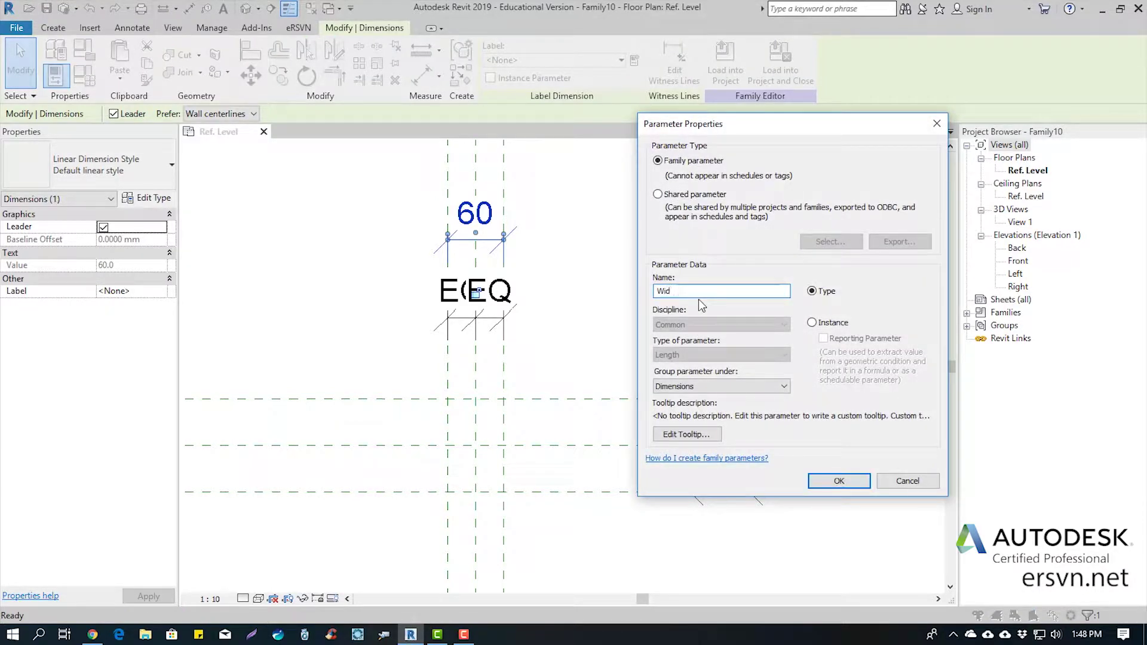
{"action": "type", "text": "th"}
{"action": "left_click", "coordinate": [840, 482]}
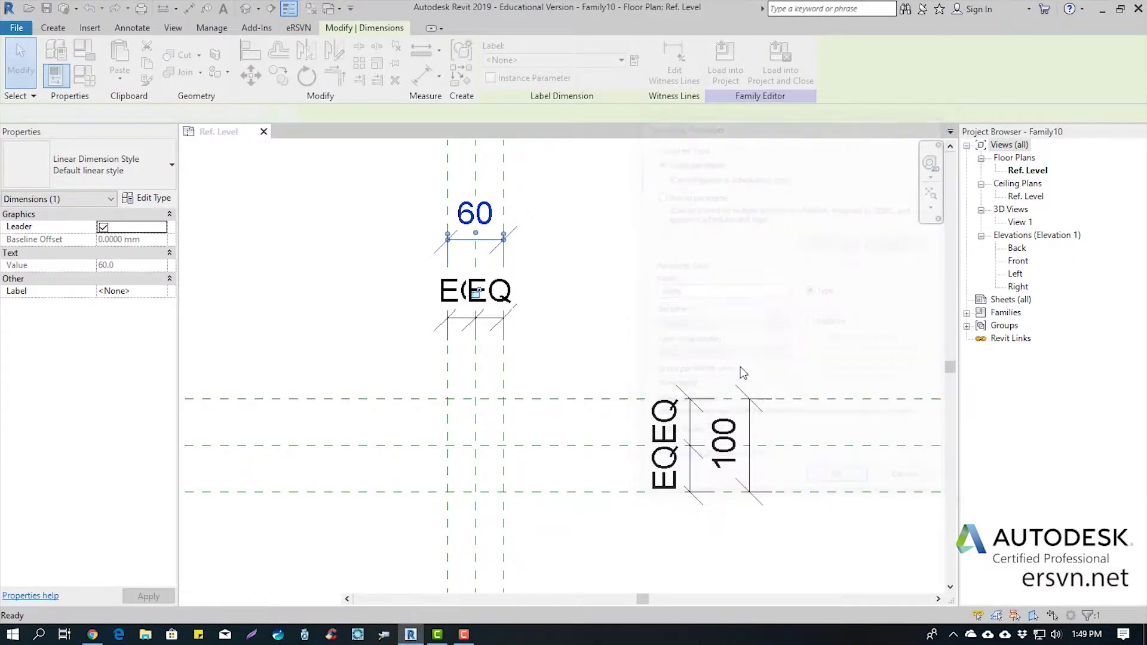
Step: Label the 100 dimension with a new Length type parameter
{"action": "left_click", "coordinate": [724, 445]}
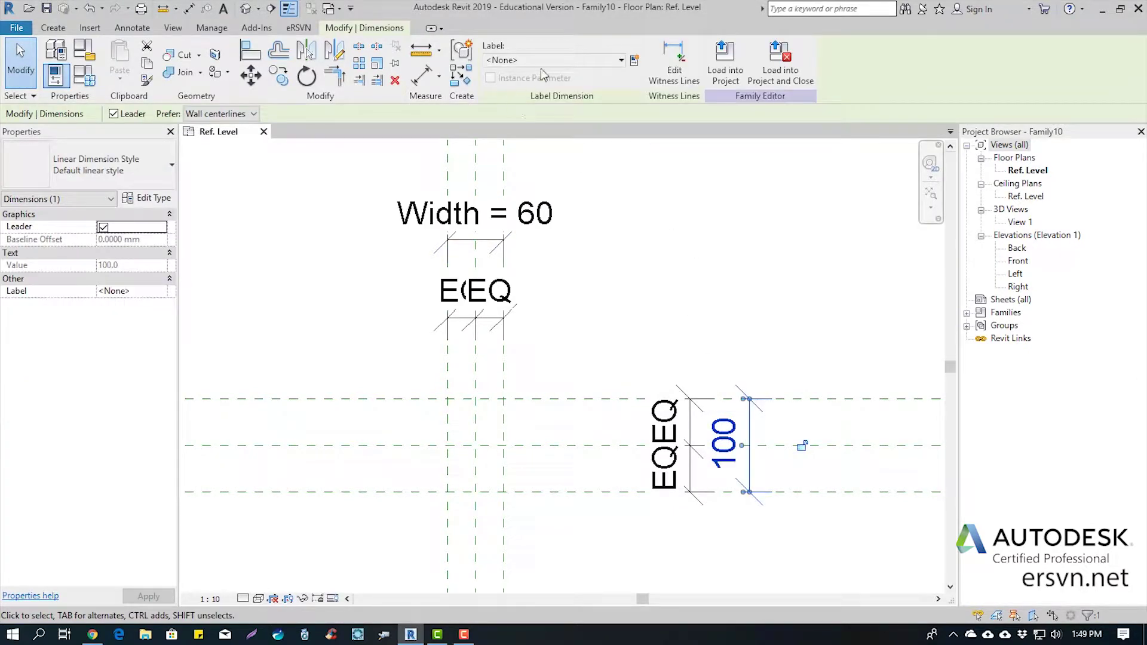
{"action": "left_click", "coordinate": [635, 59]}
{"action": "type", "text": "L"}
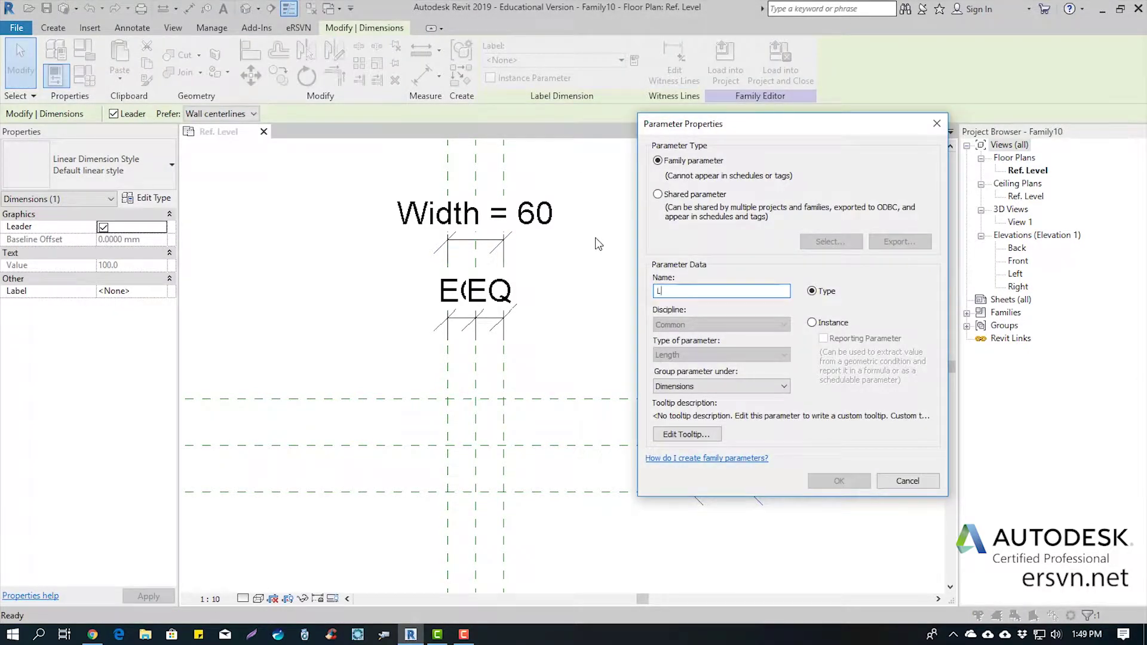
{"action": "type", "text": "ength"}
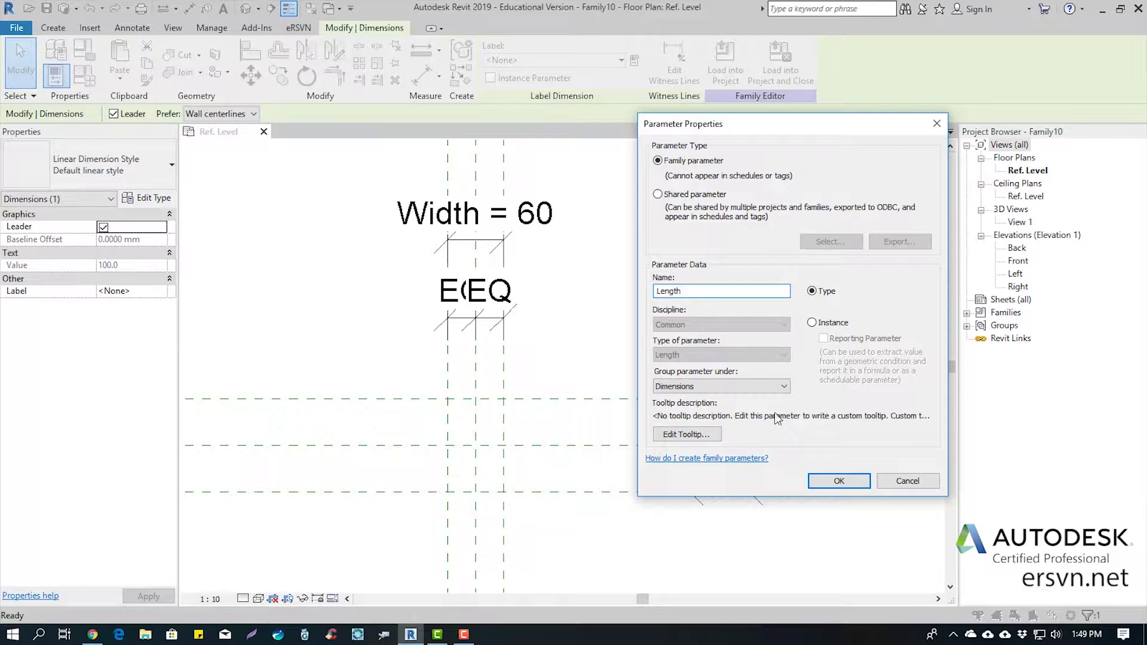
{"action": "left_click", "coordinate": [843, 484]}
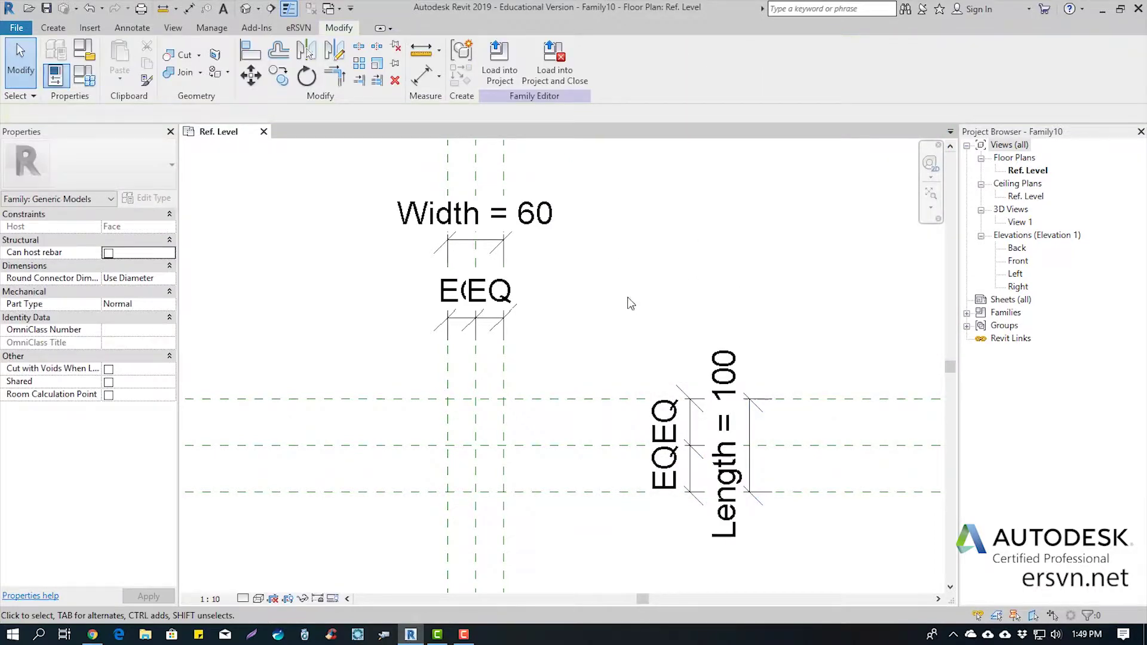
{"action": "scroll", "coordinate": [625, 296], "scroll_direction": "down", "scroll_amount": 3}
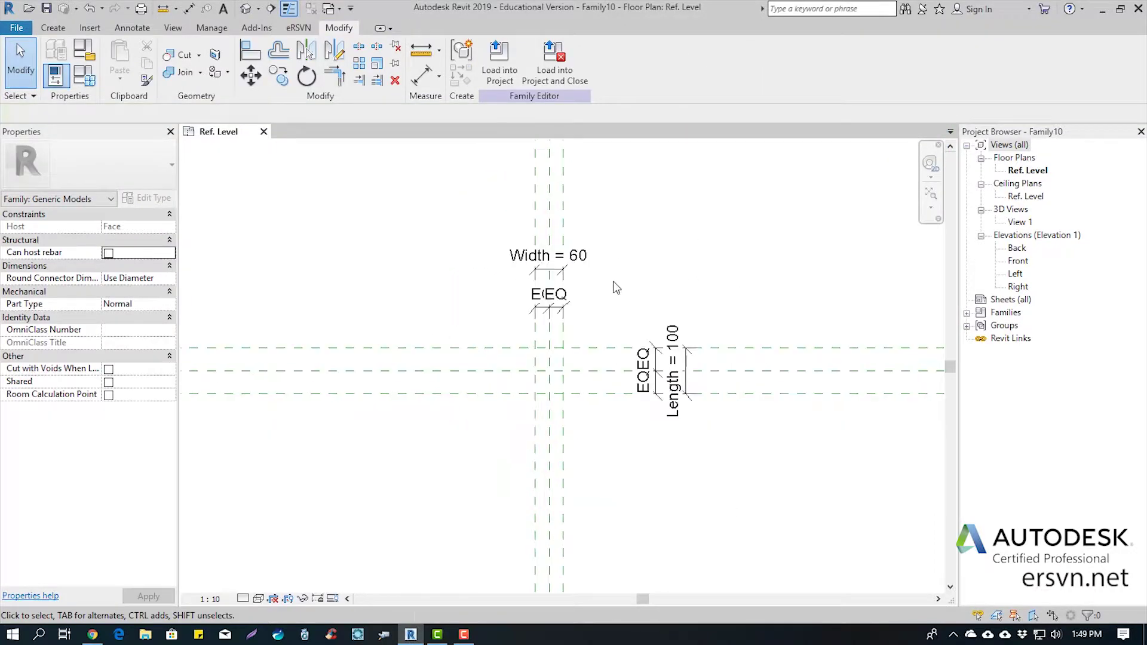
Step: Open the Front elevation view
{"action": "double_click", "coordinate": [1018, 261]}
{"action": "scroll", "coordinate": [485, 448], "scroll_direction": "up", "scroll_amount": 2}
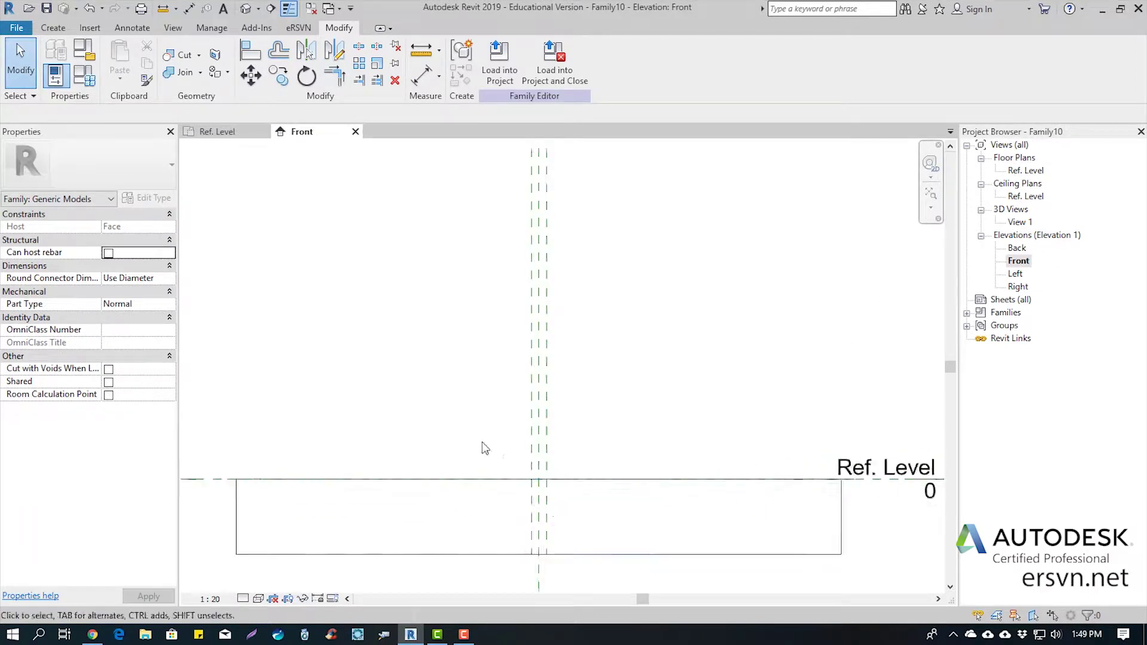
{"action": "scroll", "coordinate": [510, 374], "scroll_direction": "down", "scroll_amount": 2}
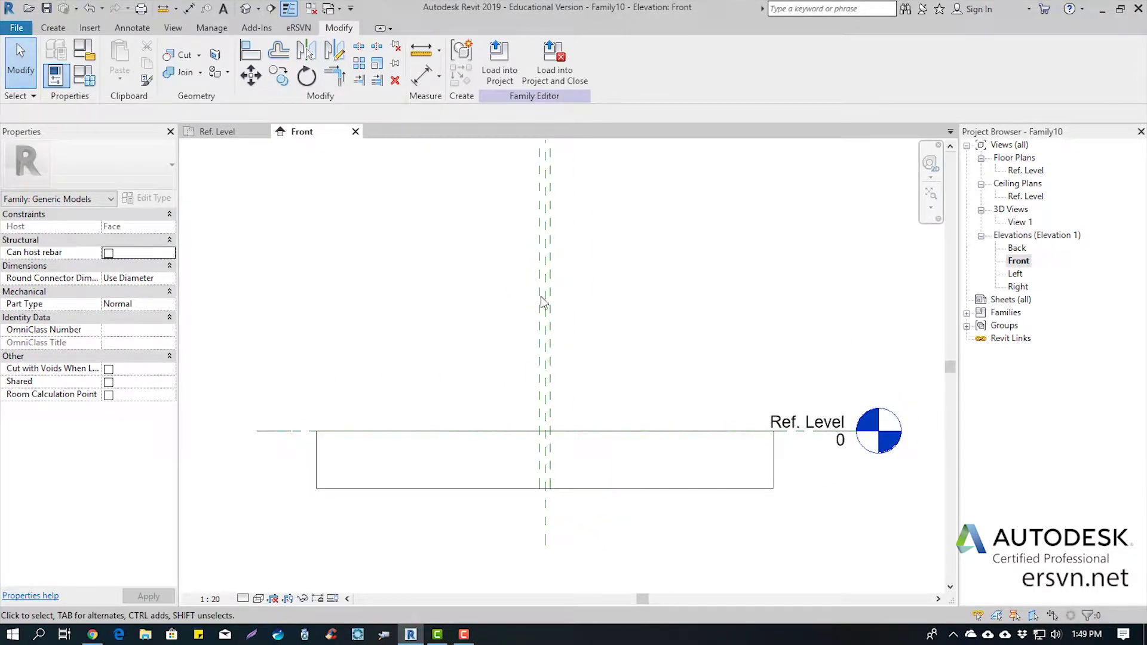
{"action": "scroll", "coordinate": [547, 358], "scroll_direction": "up", "scroll_amount": 2}
Step: Add a reference plane offset 10 above Ref. Level using Create Similar
{"action": "left_click", "coordinate": [547, 371]}
{"action": "right_click", "coordinate": [548, 376]}
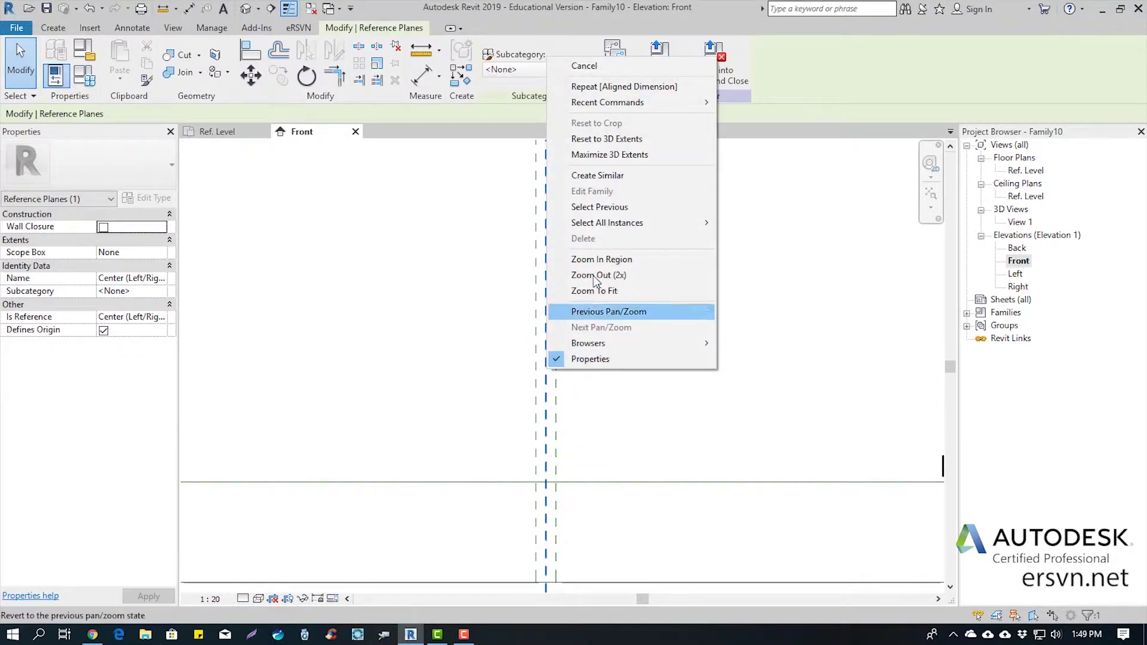
{"action": "left_click", "coordinate": [598, 181]}
{"action": "scroll", "coordinate": [530, 277], "scroll_direction": "down", "scroll_amount": 3}
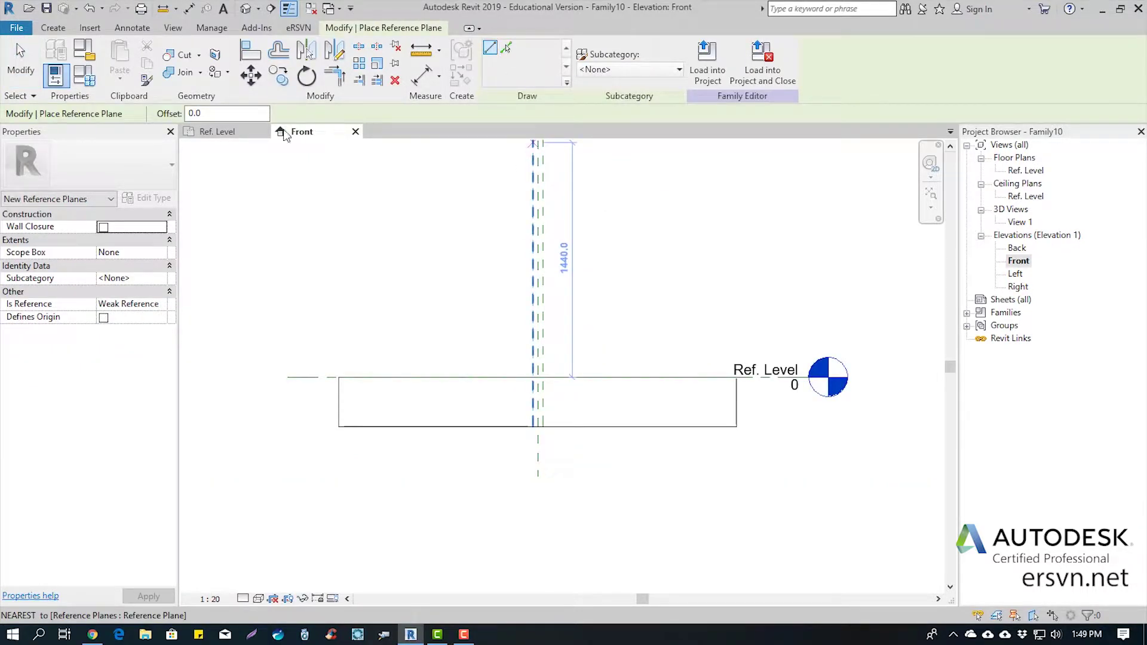
{"action": "double_click", "coordinate": [229, 113]}
{"action": "type", "text": "10"}
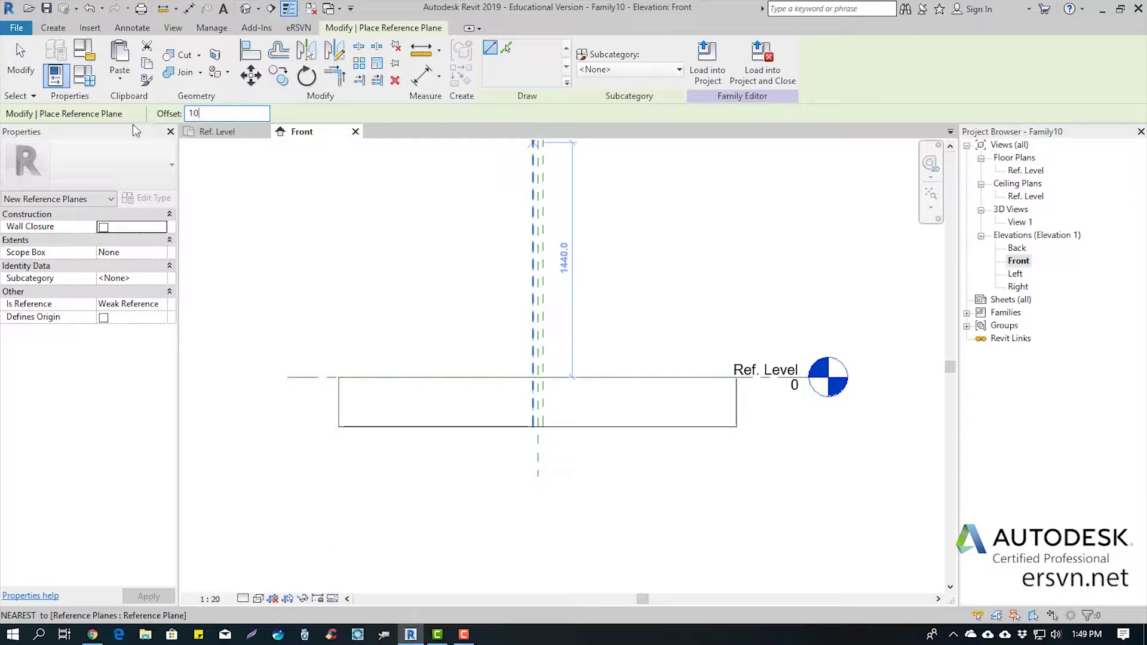
{"action": "scroll", "coordinate": [330, 365], "scroll_direction": "up", "scroll_amount": 3}
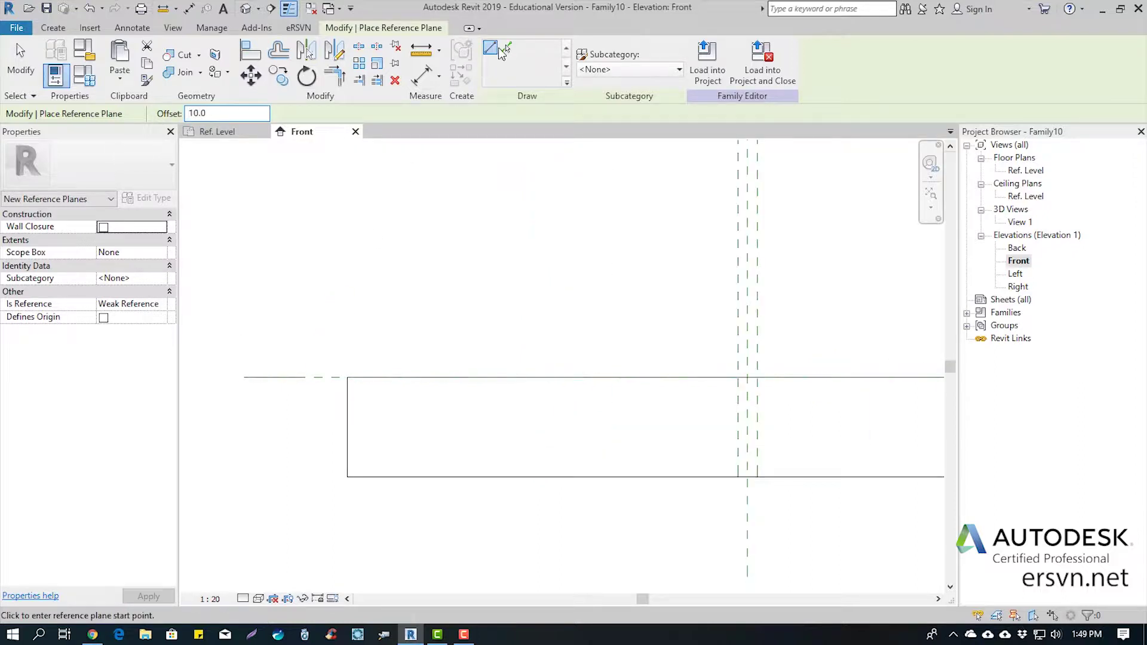
{"action": "left_click", "coordinate": [506, 48]}
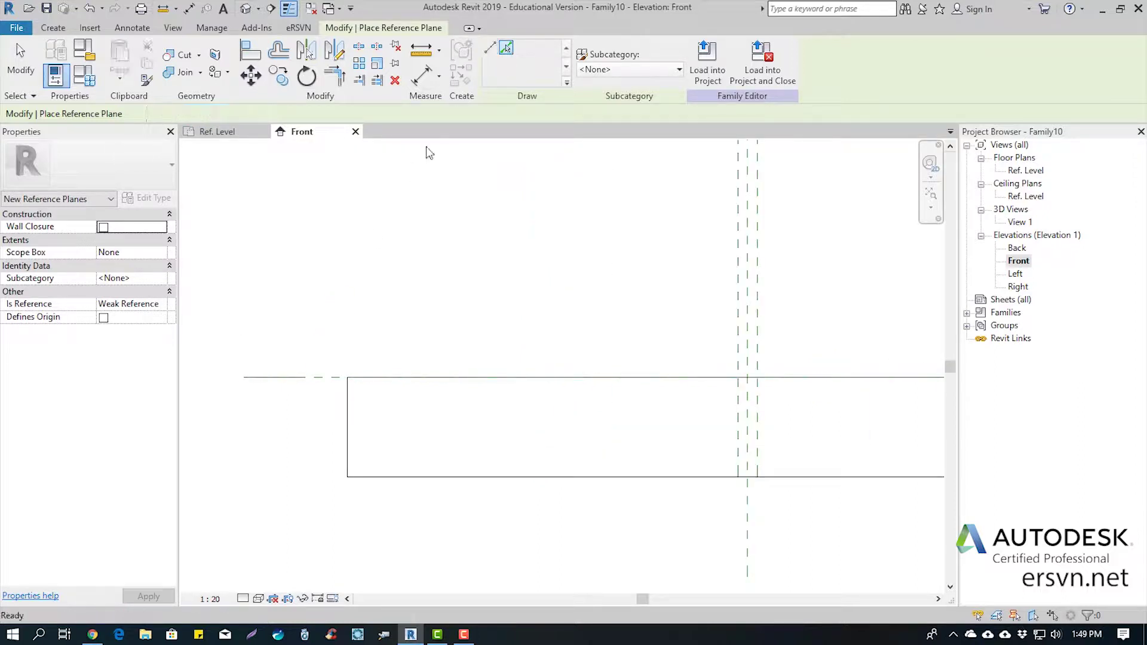
{"action": "left_click", "coordinate": [333, 378]}
{"action": "scroll", "coordinate": [699, 382], "scroll_direction": "up", "scroll_amount": 5}
{"action": "middle_click_drag", "start_coordinate": [776, 335], "coordinate": [526, 340]}
{"action": "scroll", "coordinate": [526, 340], "scroll_direction": "down", "scroll_amount": 3}
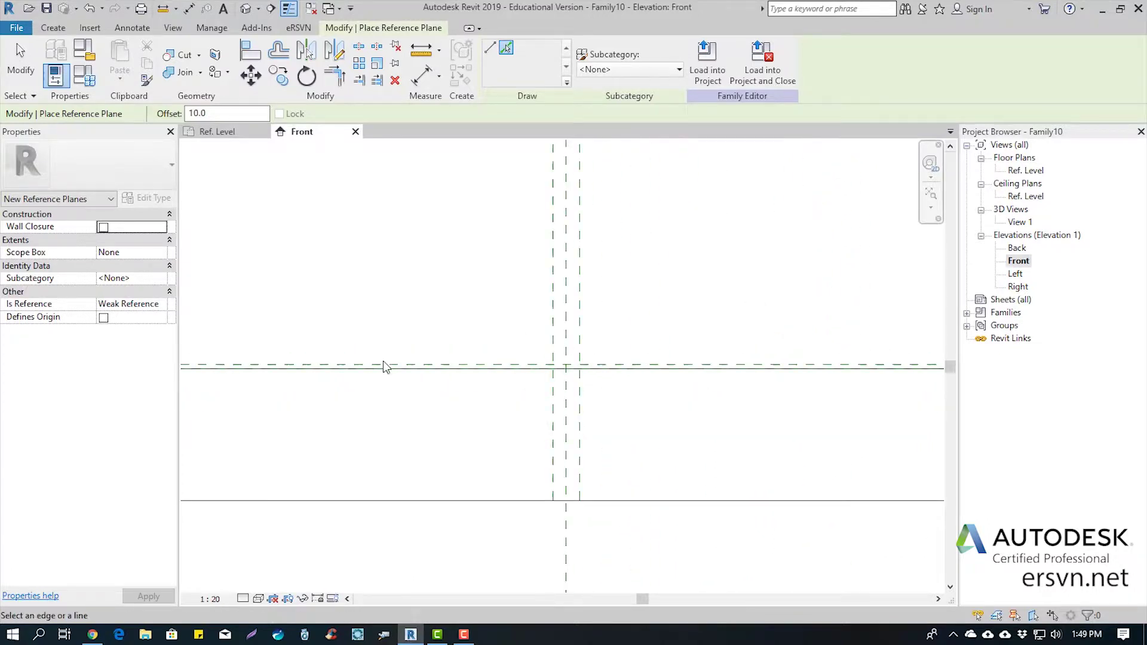
{"action": "key", "text": "Escape"}
{"action": "key", "text": "Escape"}
{"action": "middle_click_drag", "start_coordinate": [383, 366], "coordinate": [614, 335]}
{"action": "scroll", "coordinate": [289, 359], "scroll_direction": "up", "scroll_amount": 3}
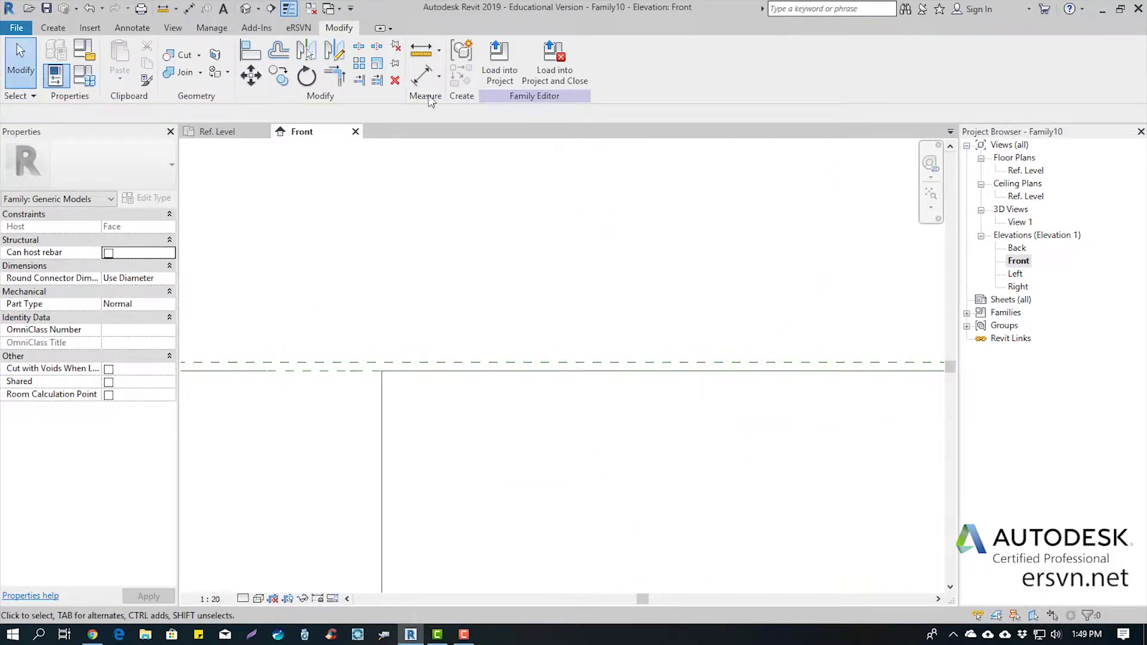
{"action": "left_click", "coordinate": [421, 76]}
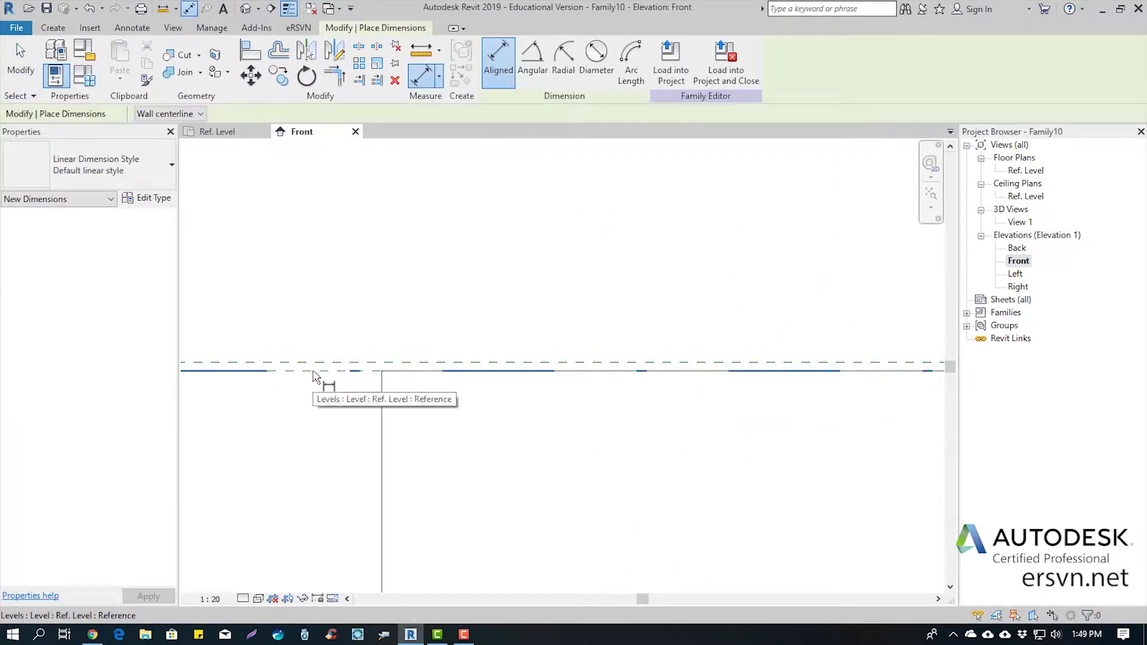
Step: Place a 10 aligned dimension between the new reference plane and Ref. Level
{"action": "left_click", "coordinate": [318, 371]}
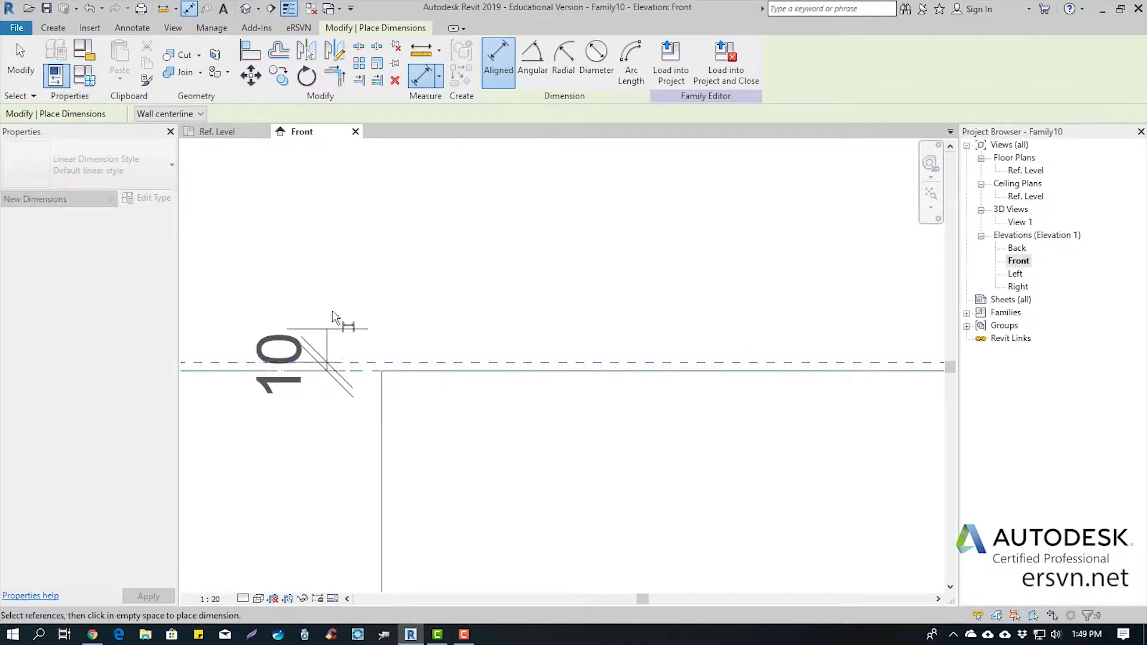
{"action": "left_click", "coordinate": [339, 237]}
{"action": "key", "text": "Escape"}
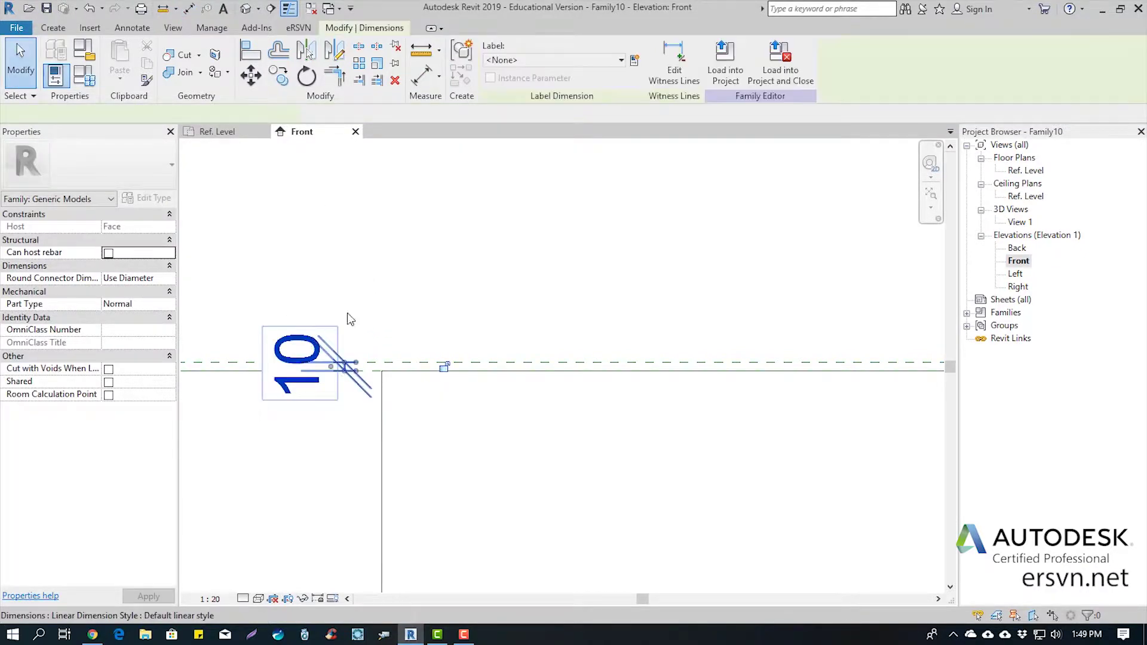
{"action": "scroll", "coordinate": [461, 321], "scroll_direction": "down", "scroll_amount": 3}
{"action": "scroll", "coordinate": [394, 311], "scroll_direction": "up", "scroll_amount": 2}
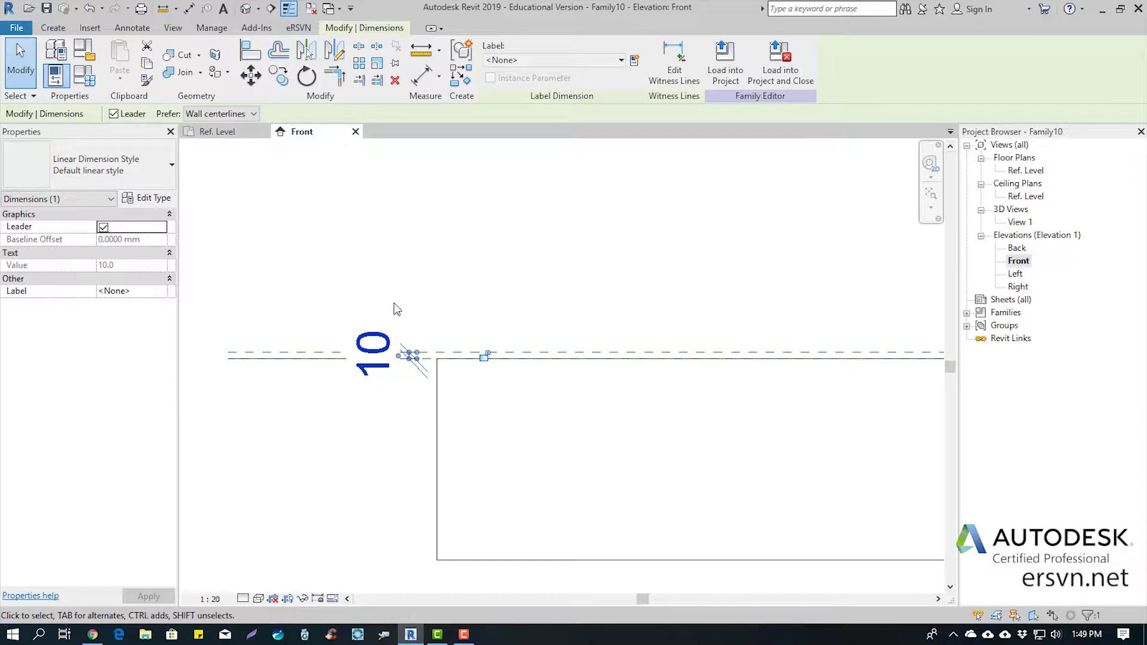
Step: Label the 10 dimension with a new Thickness type parameter
{"action": "left_click", "coordinate": [634, 61]}
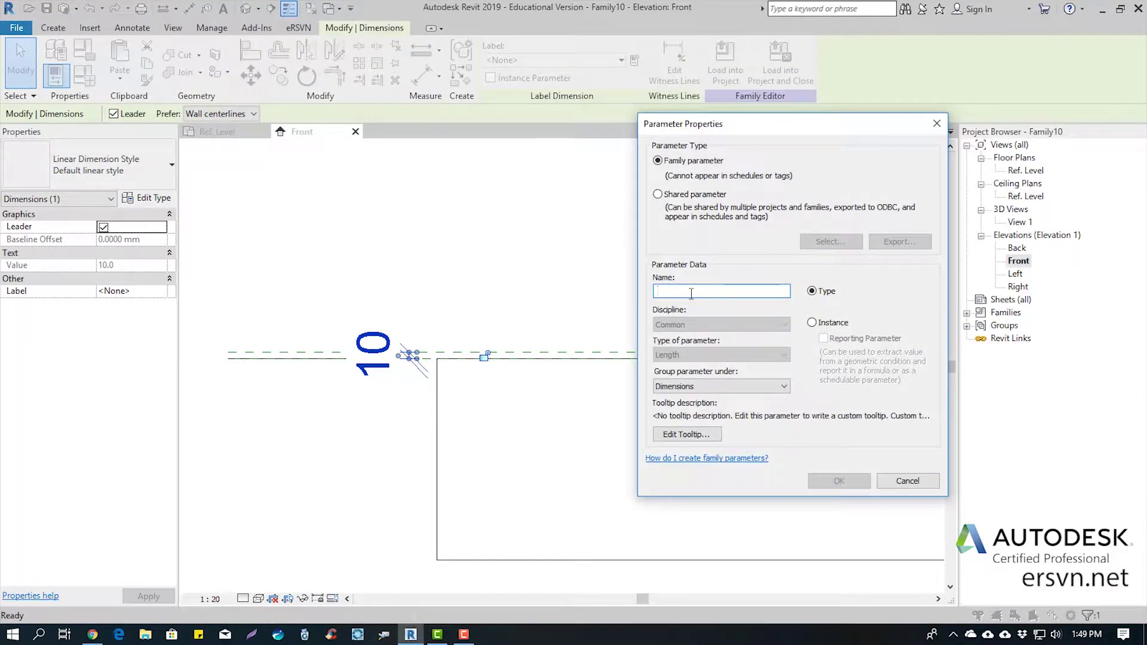
{"action": "type", "text": "Thickness"}
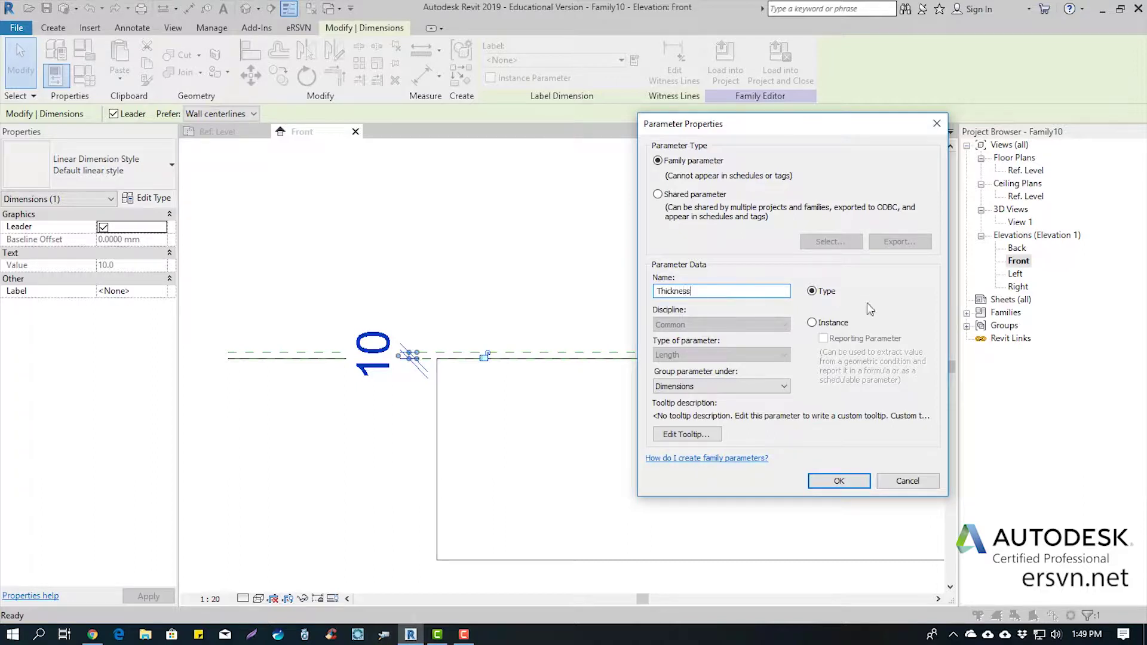
{"action": "left_click", "coordinate": [839, 481]}
{"action": "left_click", "coordinate": [433, 267]}
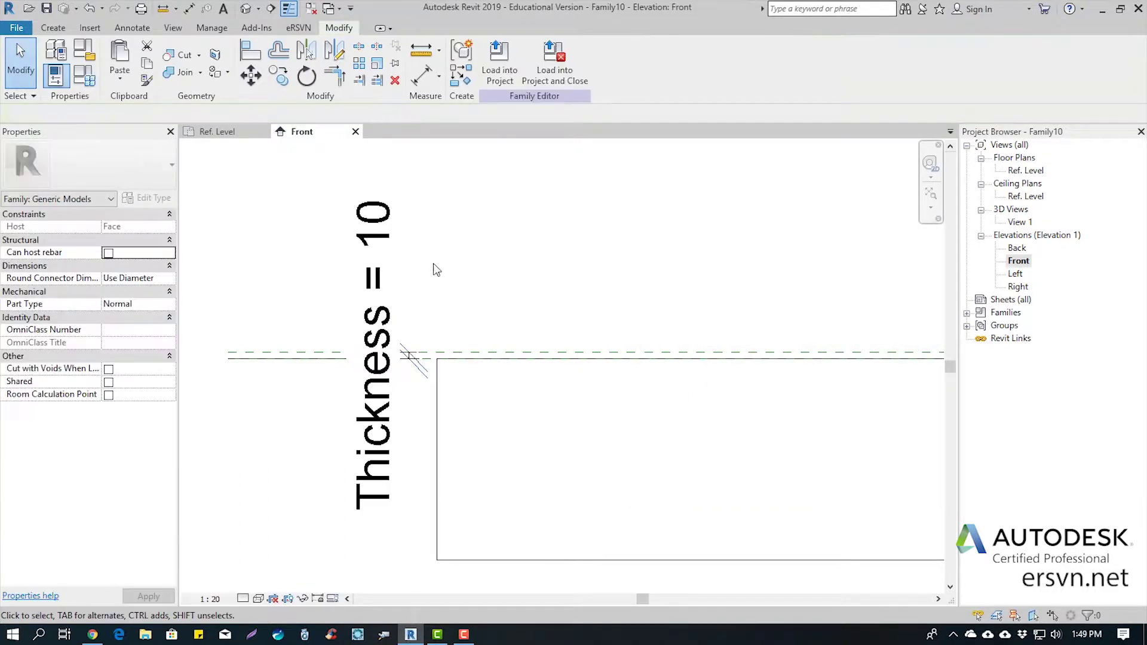
{"action": "scroll", "coordinate": [432, 269], "scroll_direction": "down", "scroll_amount": 3}
{"action": "middle_click_drag", "start_coordinate": [535, 287], "coordinate": [440, 297]}
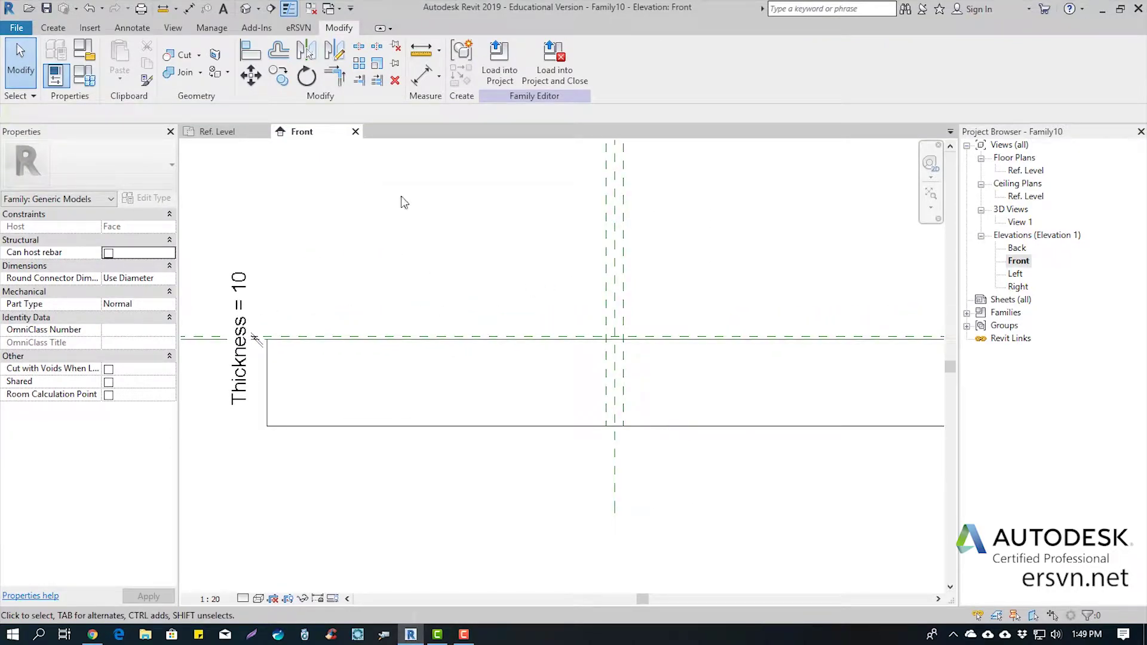
Step: Return to the Ref. Level floor plan, centred on the reference planes
{"action": "left_click", "coordinate": [224, 134]}
{"action": "scroll", "coordinate": [566, 312], "scroll_direction": "up", "scroll_amount": 2}
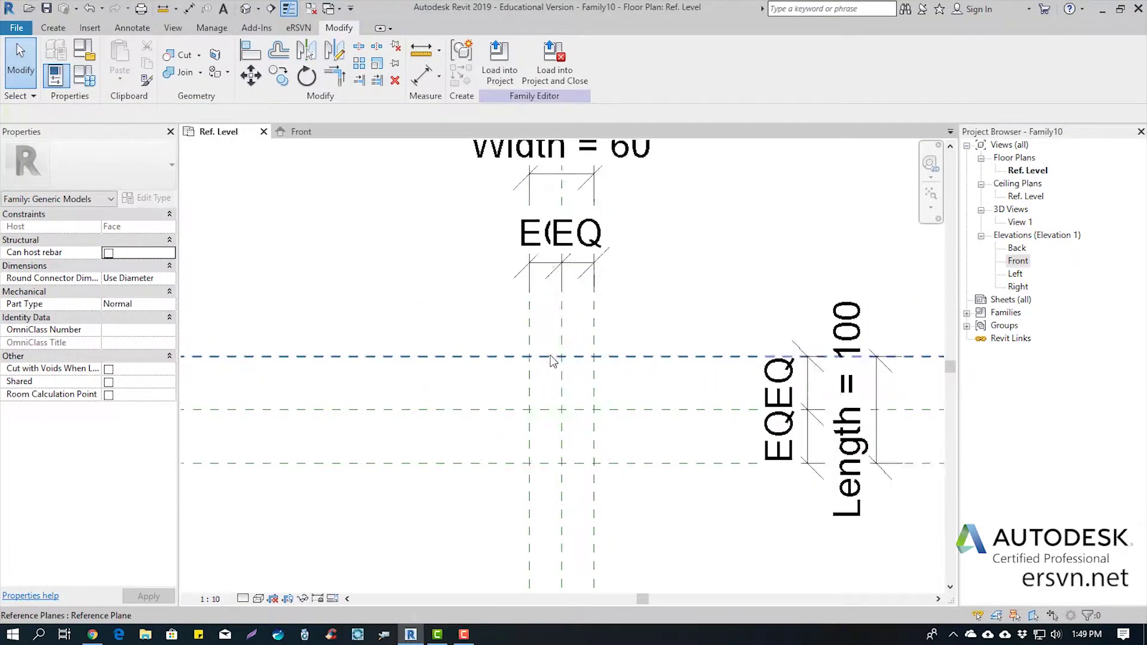
{"action": "scroll", "coordinate": [566, 312], "scroll_direction": "up", "scroll_amount": 2}
{"action": "middle_click_drag", "start_coordinate": [566, 311], "coordinate": [556, 296]}
{"action": "scroll", "coordinate": [630, 263], "scroll_direction": "up", "scroll_amount": 2}
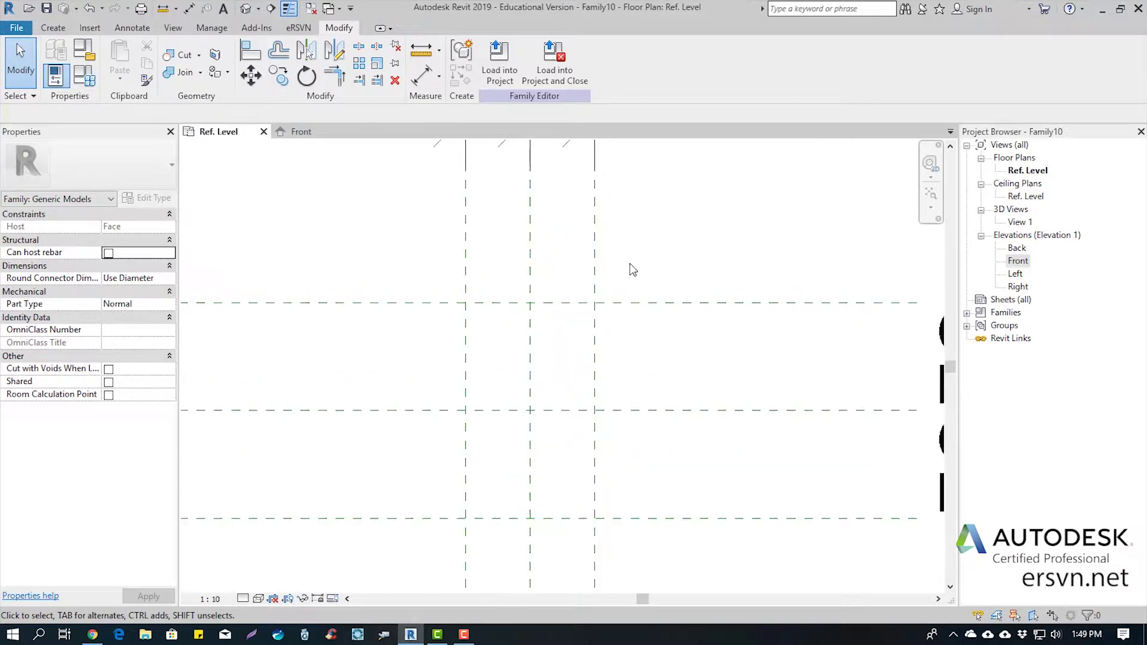
{"action": "middle_click_drag", "start_coordinate": [694, 240], "coordinate": [704, 218]}
{"action": "middle_click_drag", "start_coordinate": [393, 240], "coordinate": [407, 215]}
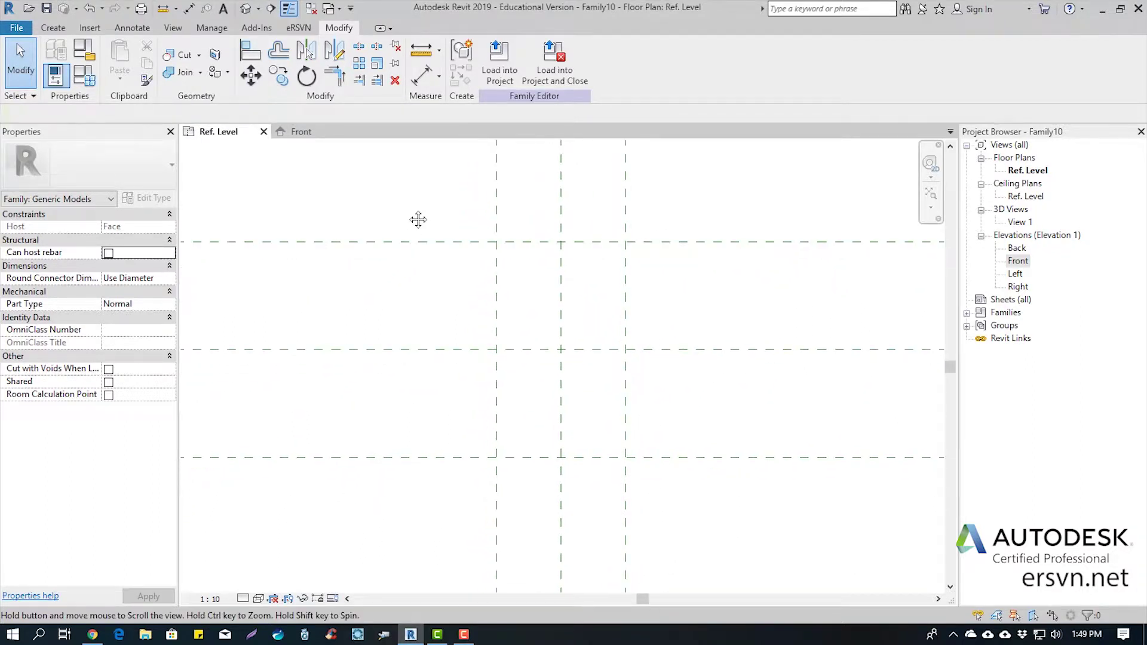
Step: Start a blend and sketch its base on the four outer reference planes, locked
{"action": "left_click", "coordinate": [53, 28]}
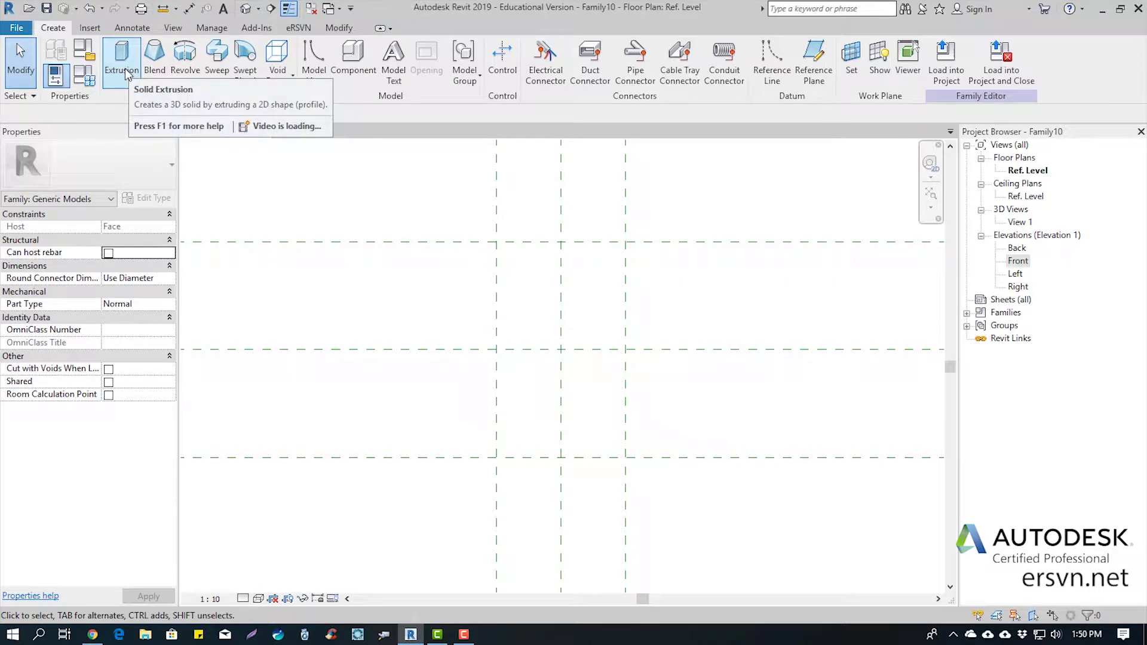
{"action": "left_click", "coordinate": [156, 77]}
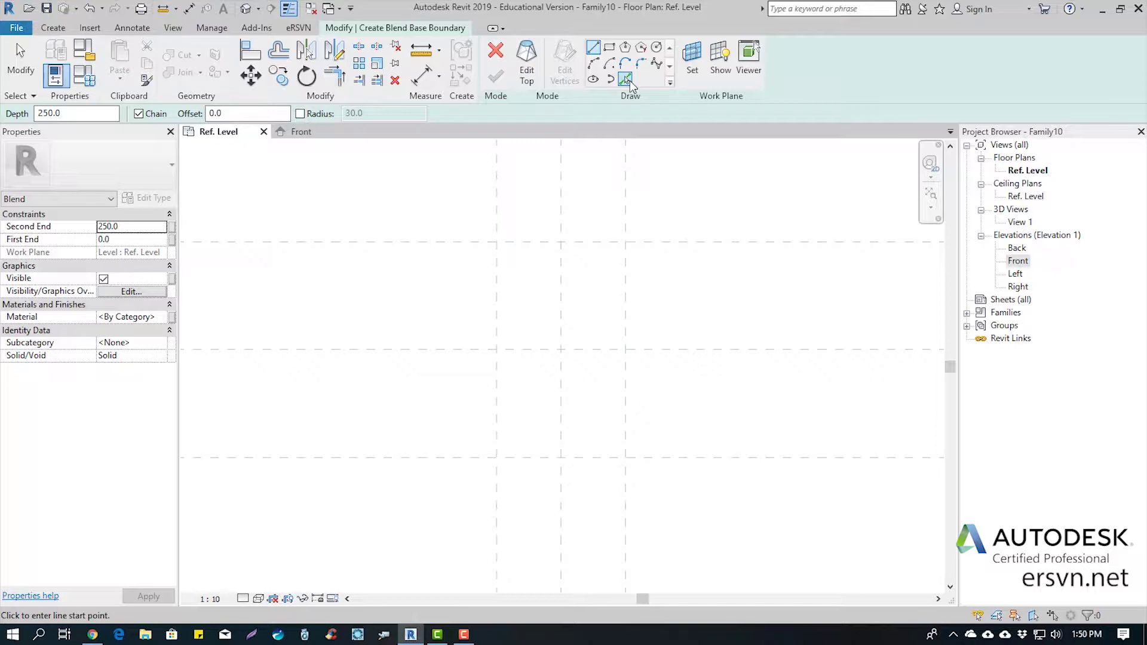
{"action": "left_click", "coordinate": [630, 81]}
{"action": "left_click", "coordinate": [261, 115]}
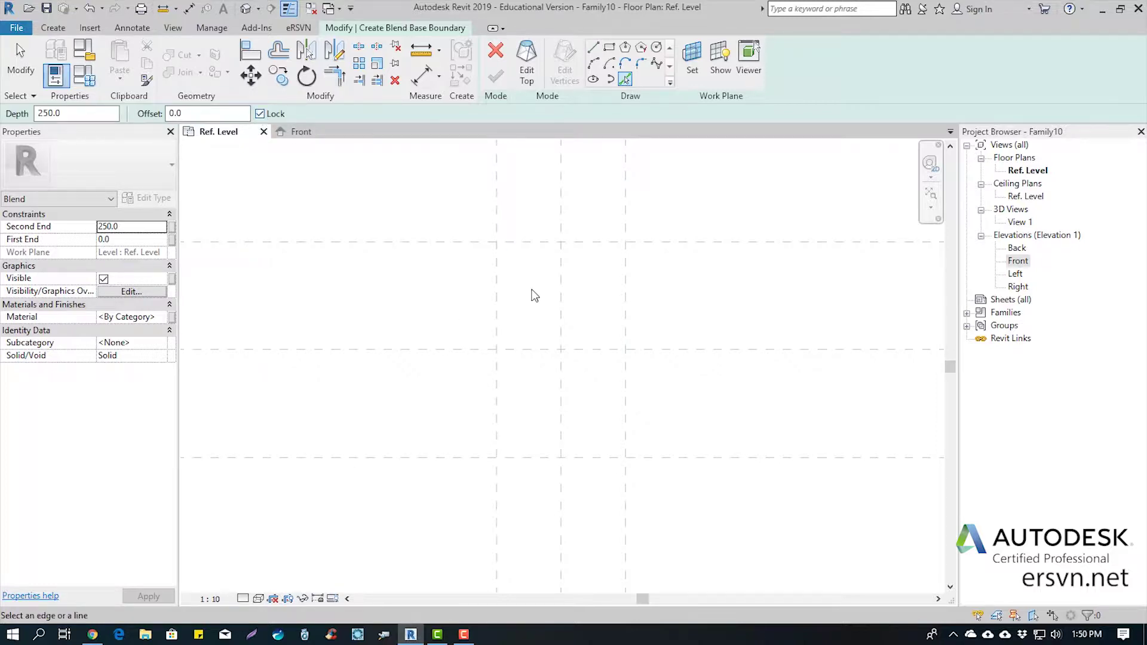
{"action": "left_click", "coordinate": [586, 247]}
{"action": "left_click", "coordinate": [498, 286]}
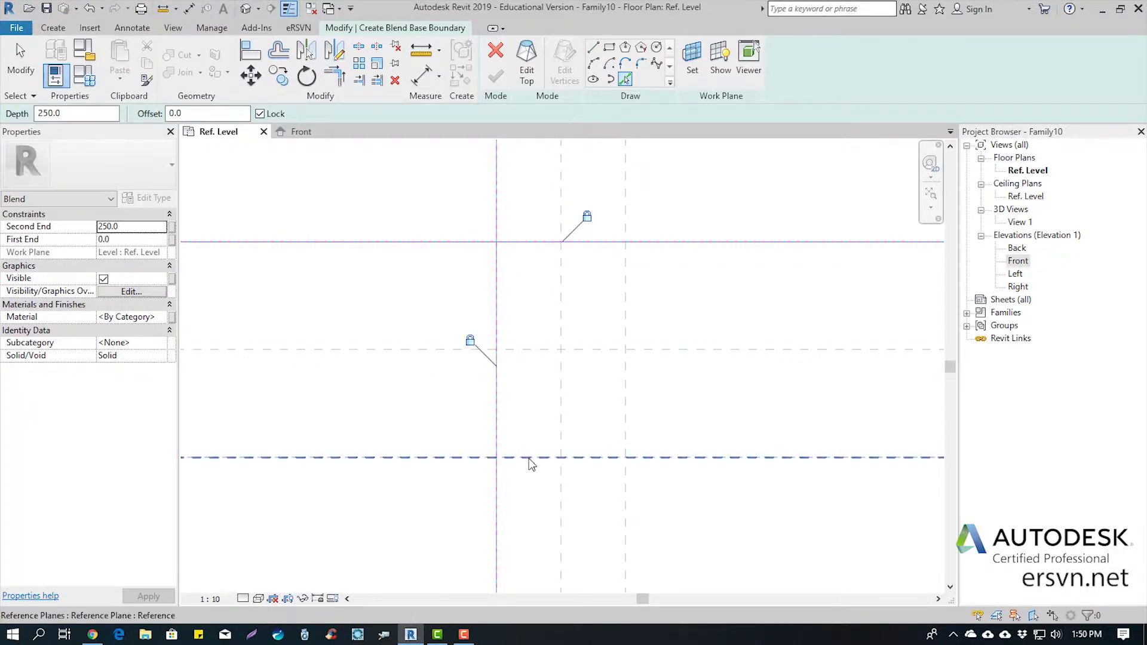
{"action": "left_click", "coordinate": [530, 457]}
{"action": "left_click", "coordinate": [626, 427]}
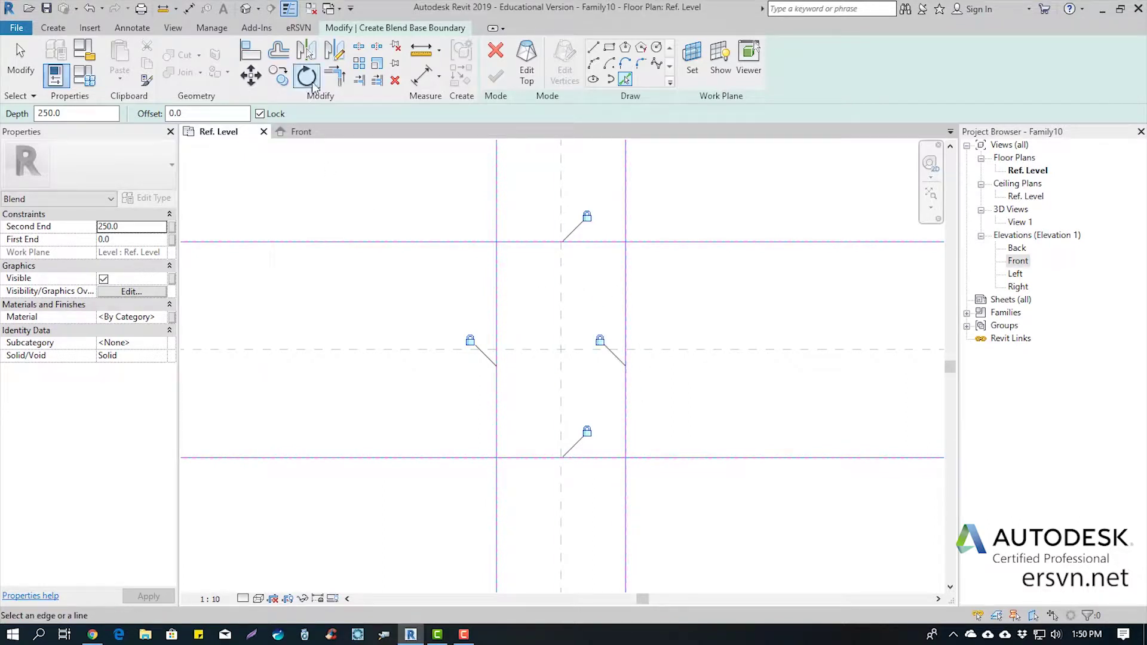
Step: Trim the four base sketch lines into a closed rectangle at each corner
{"action": "left_click", "coordinate": [335, 76]}
{"action": "left_click", "coordinate": [500, 263]}
{"action": "left_click", "coordinate": [609, 249]}
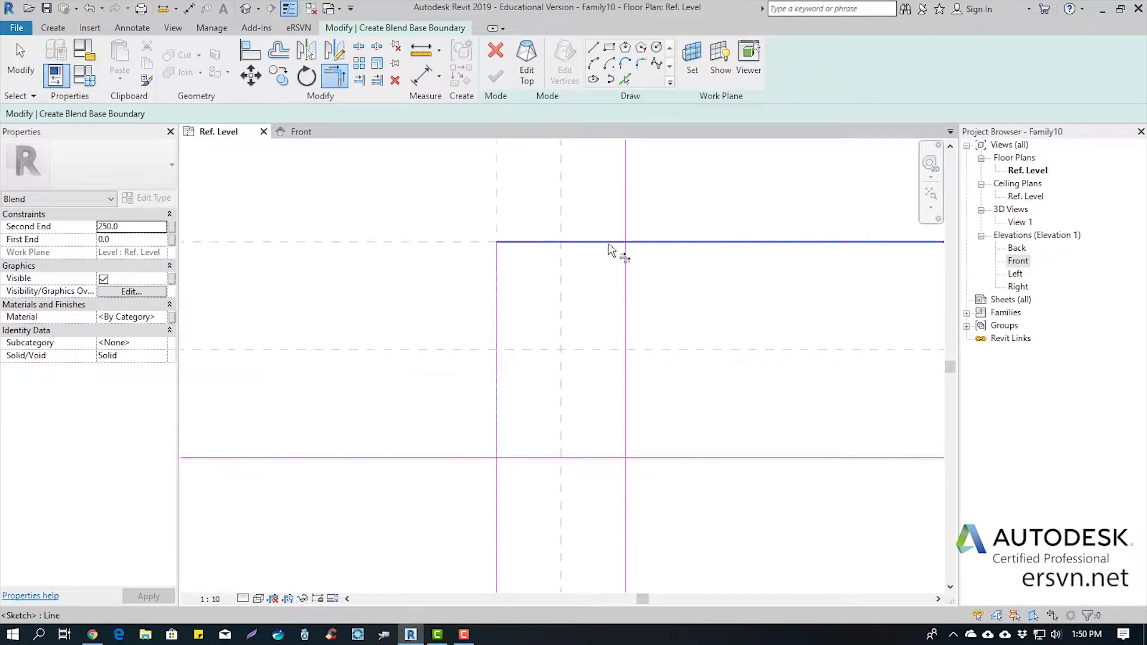
{"action": "left_click", "coordinate": [625, 275]}
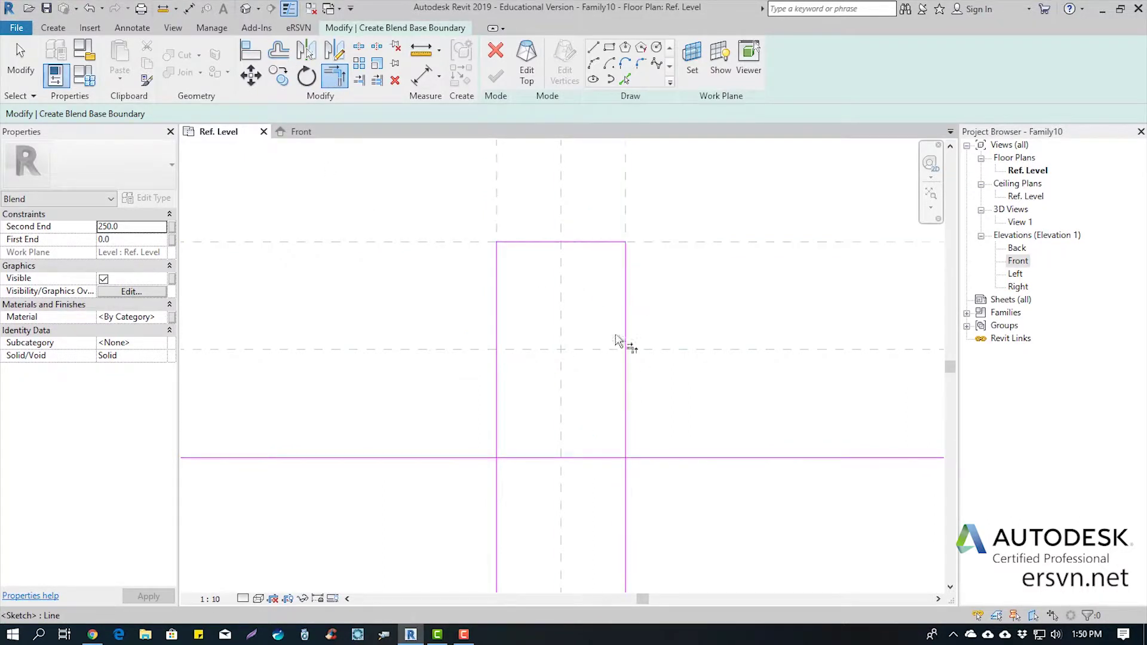
{"action": "left_click", "coordinate": [612, 458]}
{"action": "left_click", "coordinate": [520, 458]}
{"action": "left_click", "coordinate": [498, 447]}
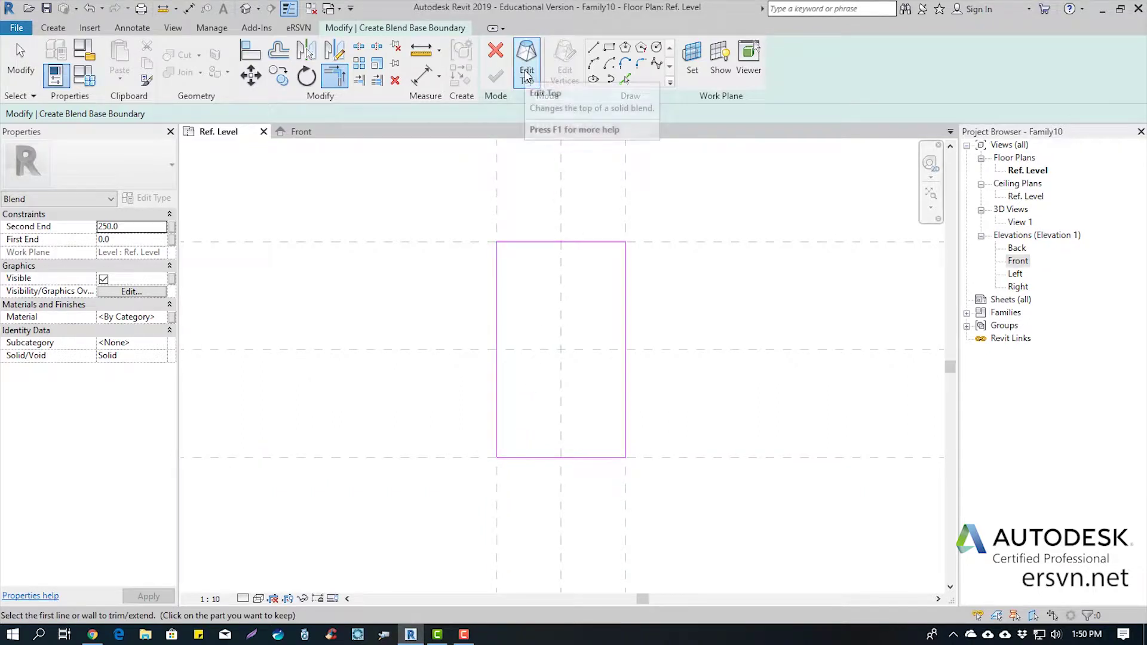
{"action": "left_click", "coordinate": [526, 60]}
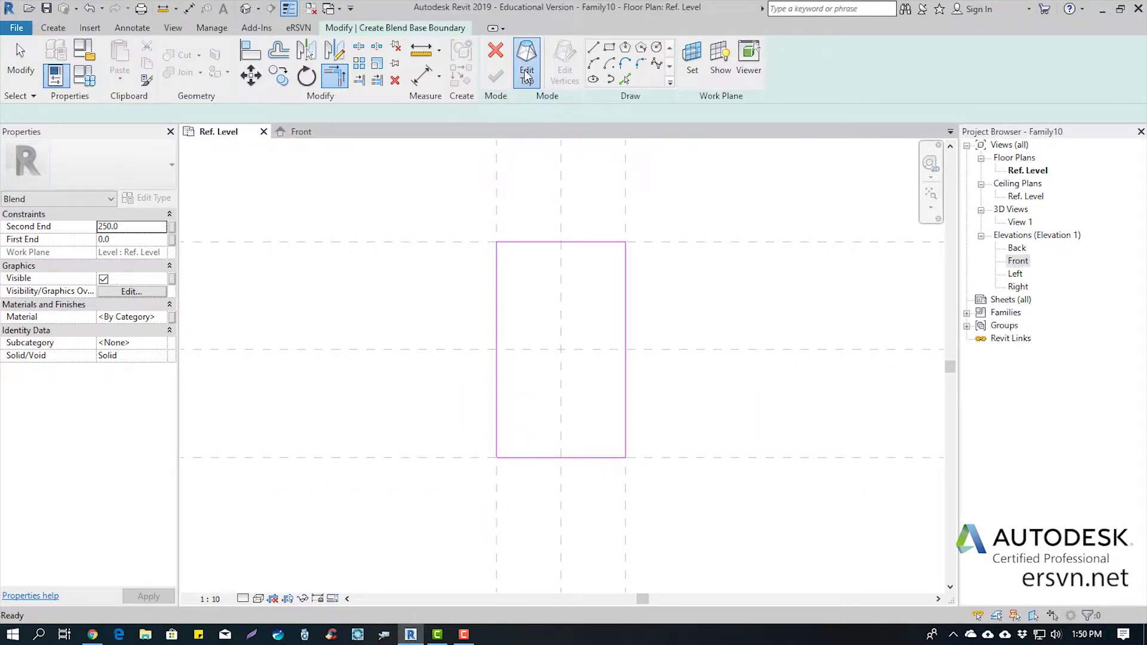
Step: Sketch the blend top with lines offset 5.0 from the four reference planes
{"action": "left_click", "coordinate": [626, 80]}
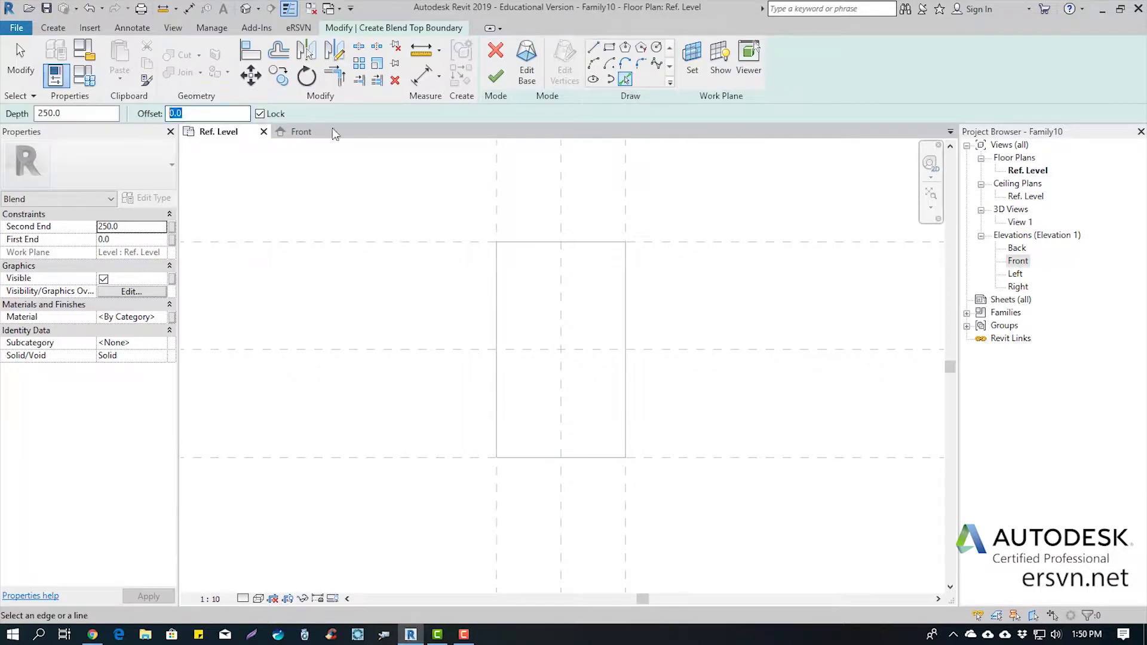
{"action": "type", "text": "5.0"}
{"action": "left_click", "coordinate": [498, 302]}
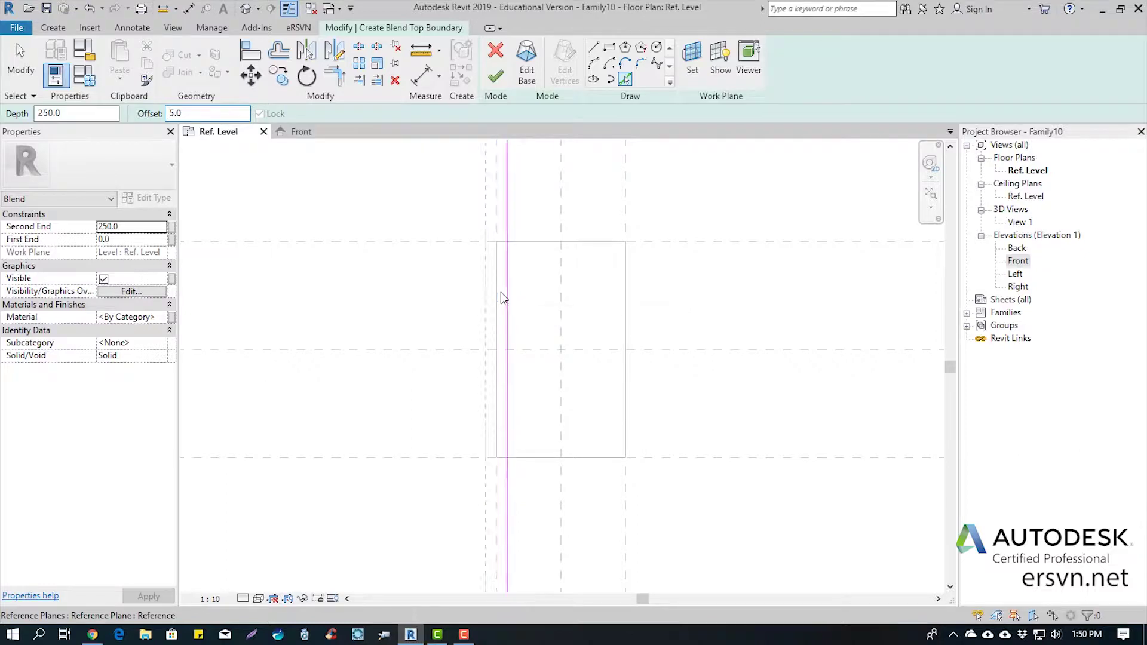
{"action": "left_click", "coordinate": [533, 245]}
{"action": "left_click", "coordinate": [626, 320]}
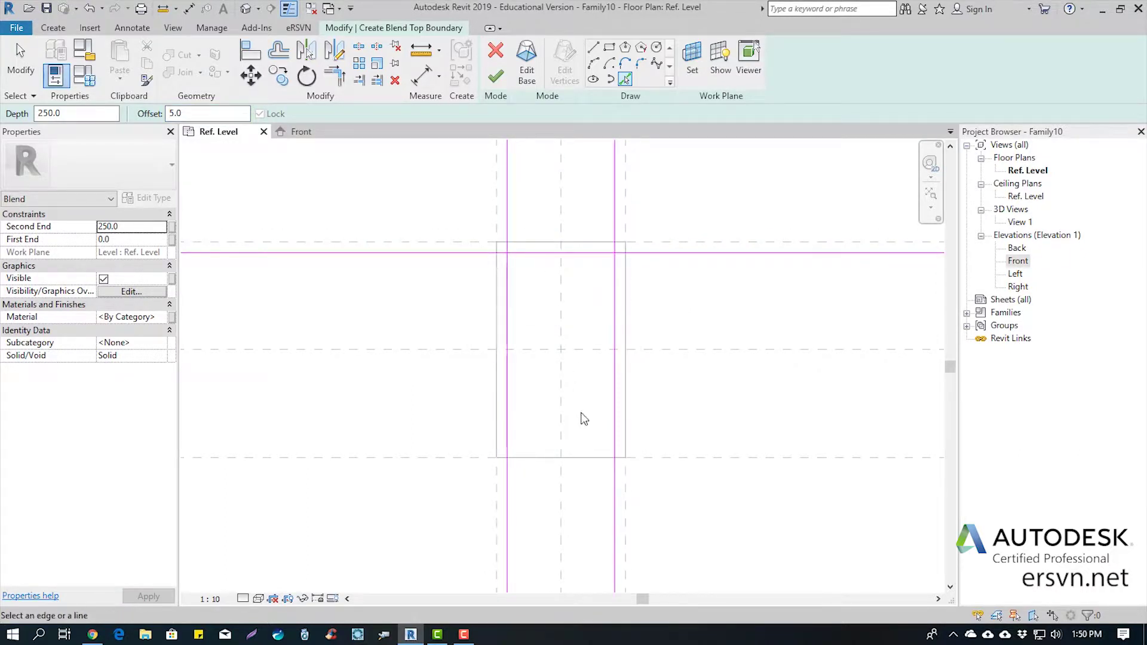
{"action": "left_click", "coordinate": [591, 458]}
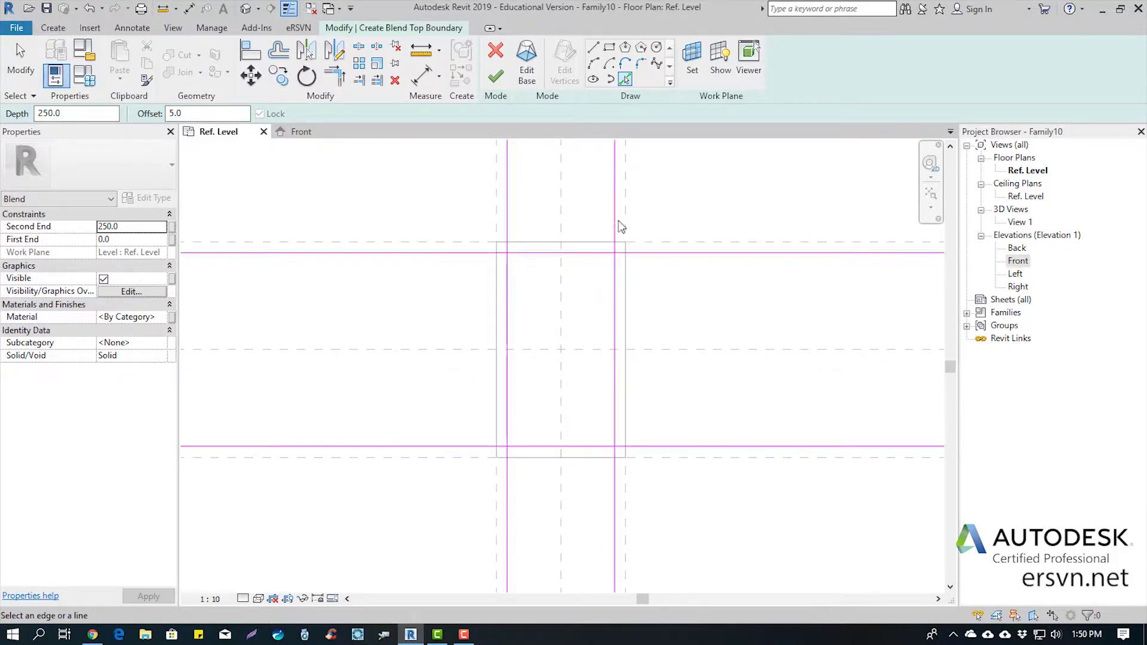
Step: Trim the top lines into a closed rectangle and finish the blend
{"action": "left_click", "coordinate": [344, 84]}
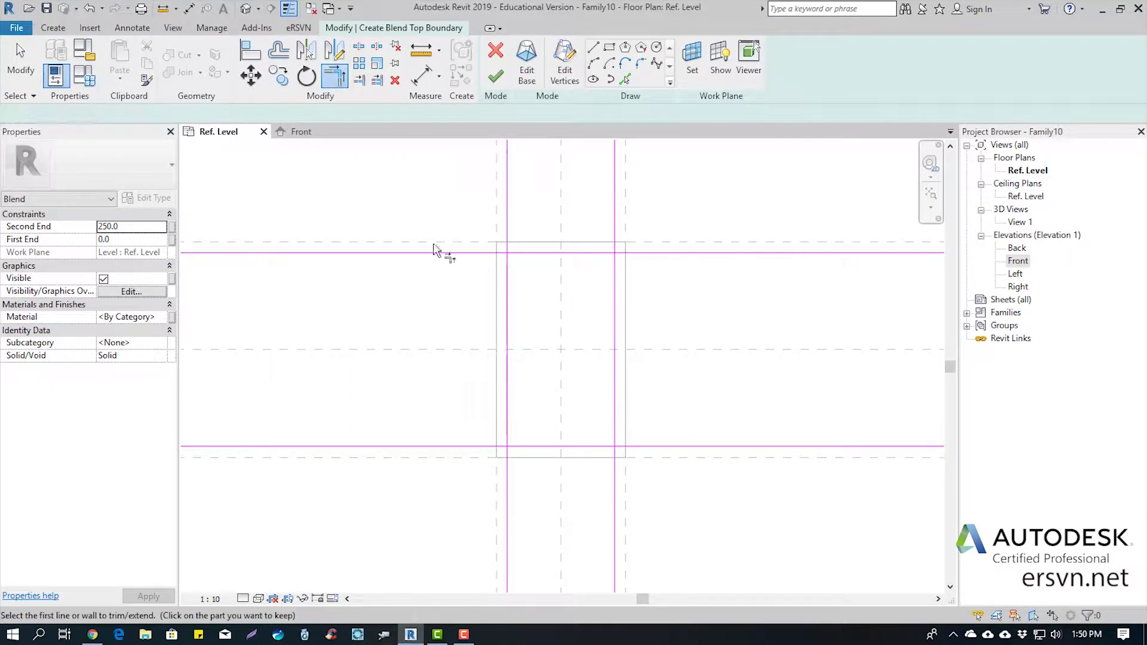
{"action": "left_click", "coordinate": [508, 294]}
{"action": "left_click", "coordinate": [522, 253]}
{"action": "left_click", "coordinate": [597, 253]}
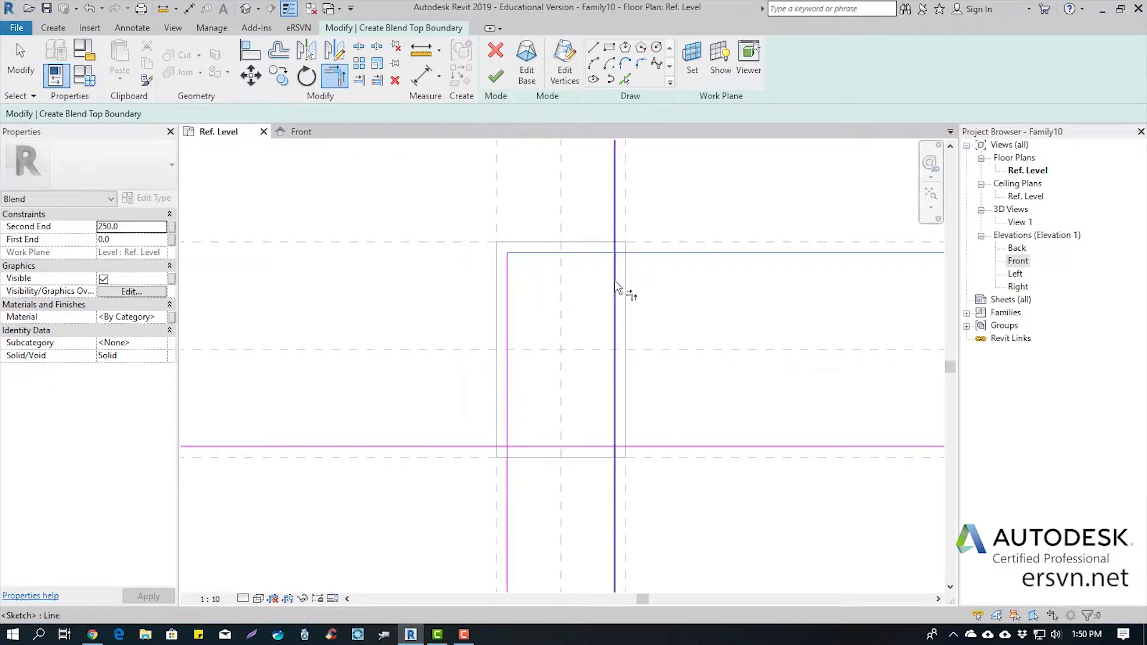
{"action": "left_click", "coordinate": [616, 335]}
{"action": "left_click", "coordinate": [603, 446]}
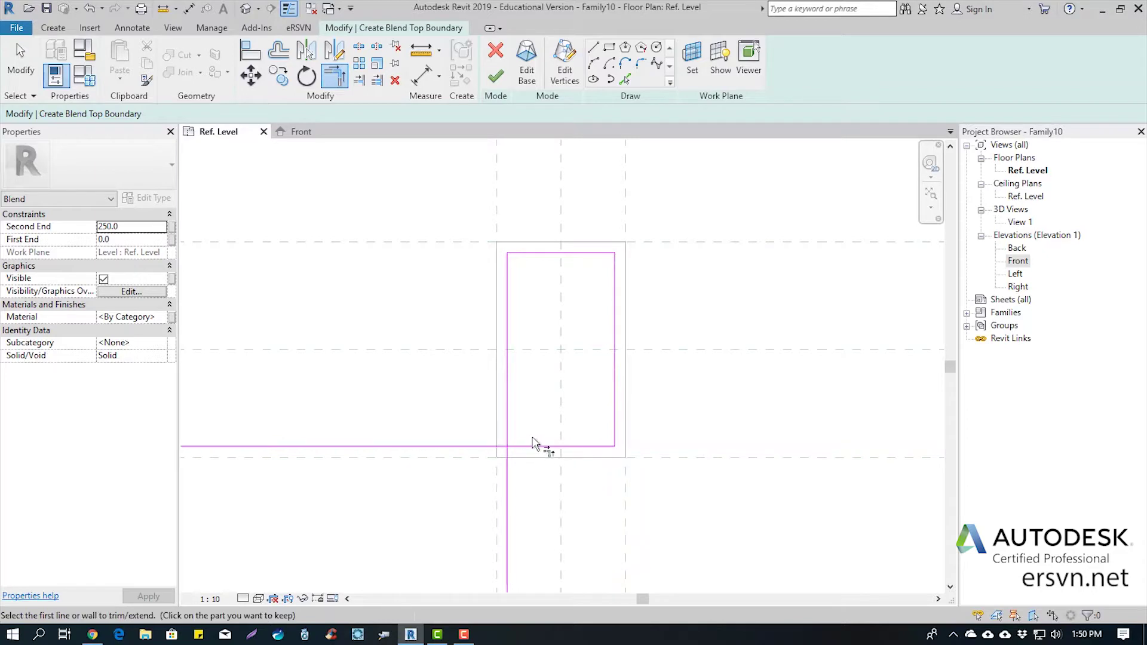
{"action": "left_click", "coordinate": [508, 431]}
{"action": "left_click", "coordinate": [523, 446]}
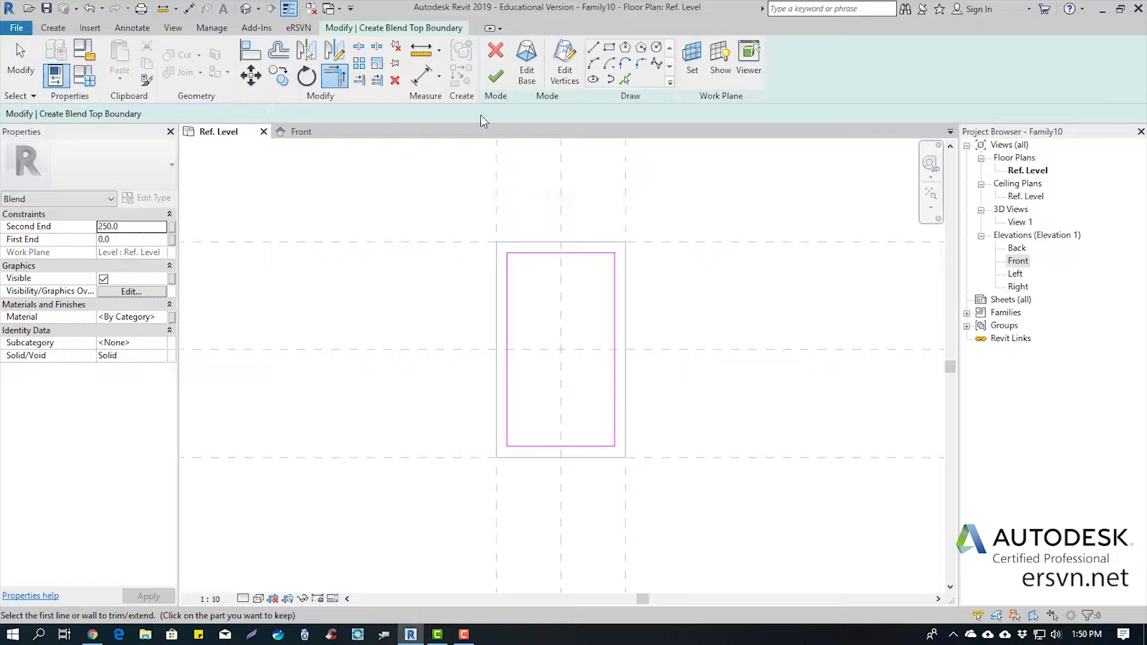
{"action": "left_click", "coordinate": [497, 76]}
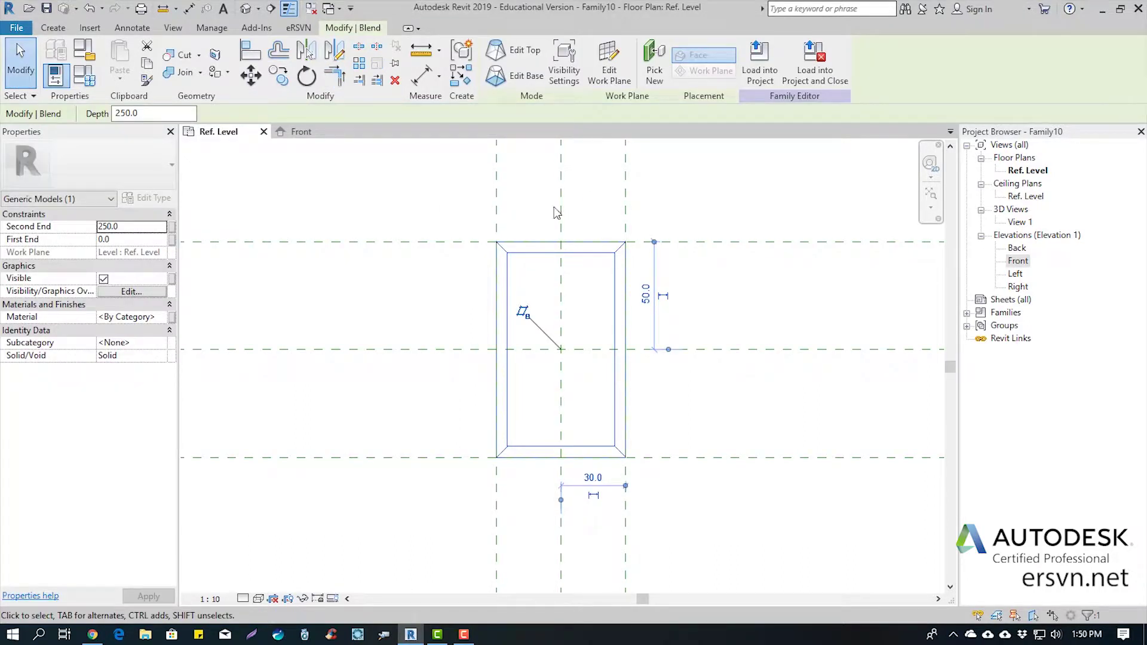
Step: In the Front elevation, align the blend's top to the plane 10 above Ref. Level
{"action": "left_click", "coordinate": [302, 131]}
{"action": "scroll", "coordinate": [601, 303], "scroll_direction": "up", "scroll_amount": 5}
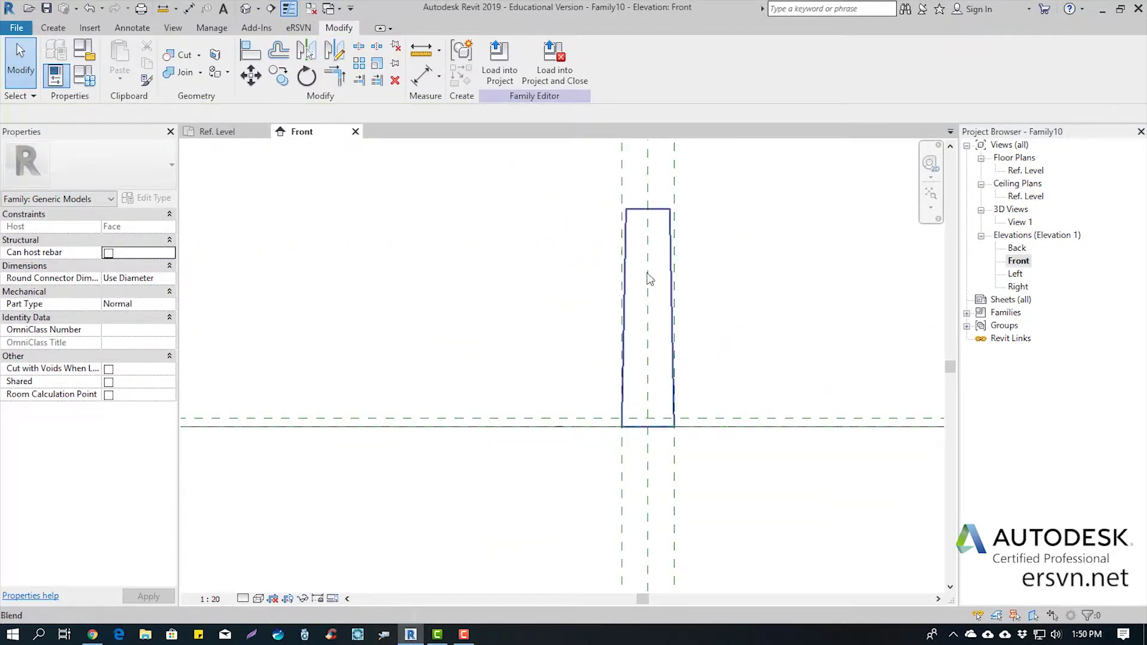
{"action": "scroll", "coordinate": [652, 277], "scroll_direction": "up", "scroll_amount": 2}
{"action": "left_click", "coordinate": [685, 196]}
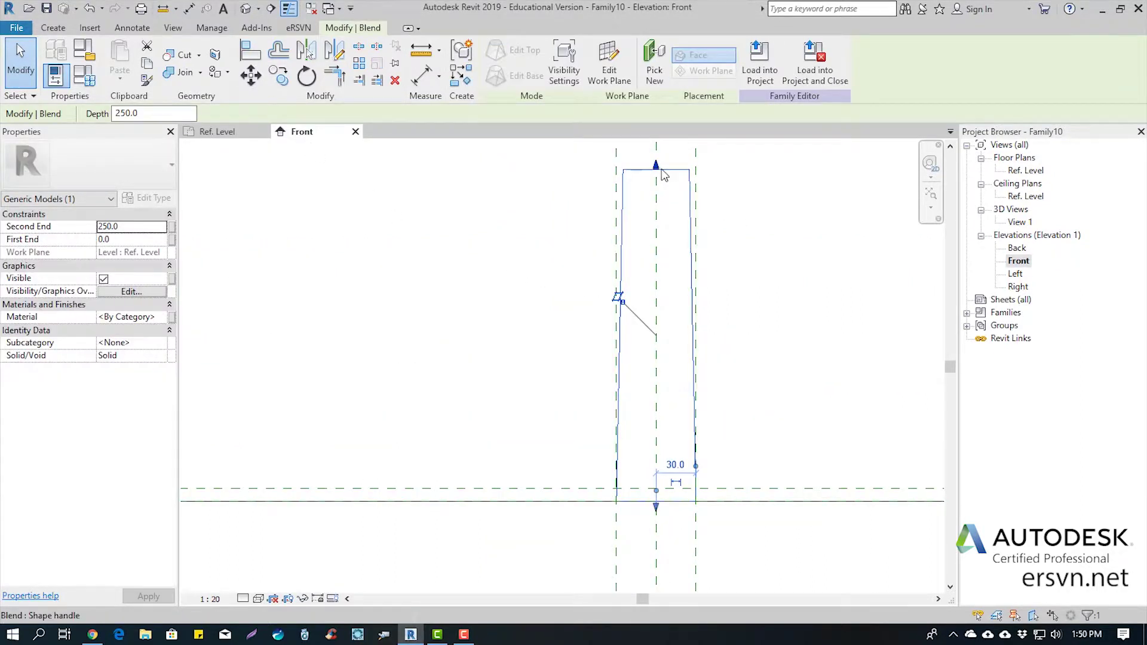
{"action": "left_click", "coordinate": [717, 225]}
{"action": "key", "text": "a"}
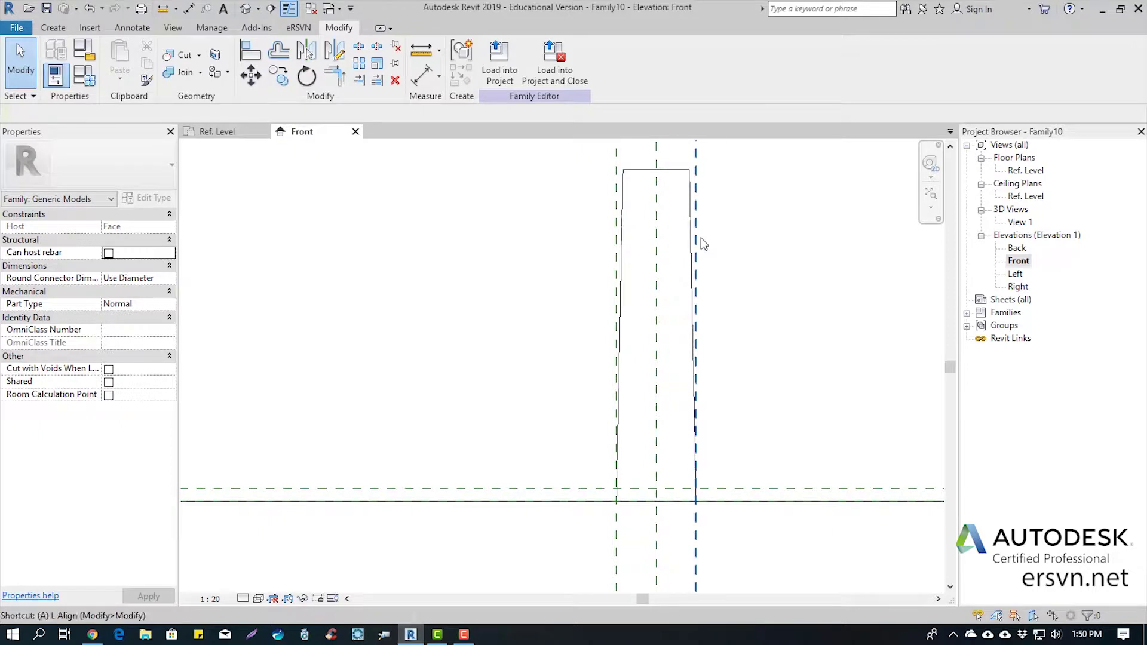
{"action": "key", "text": "l"}
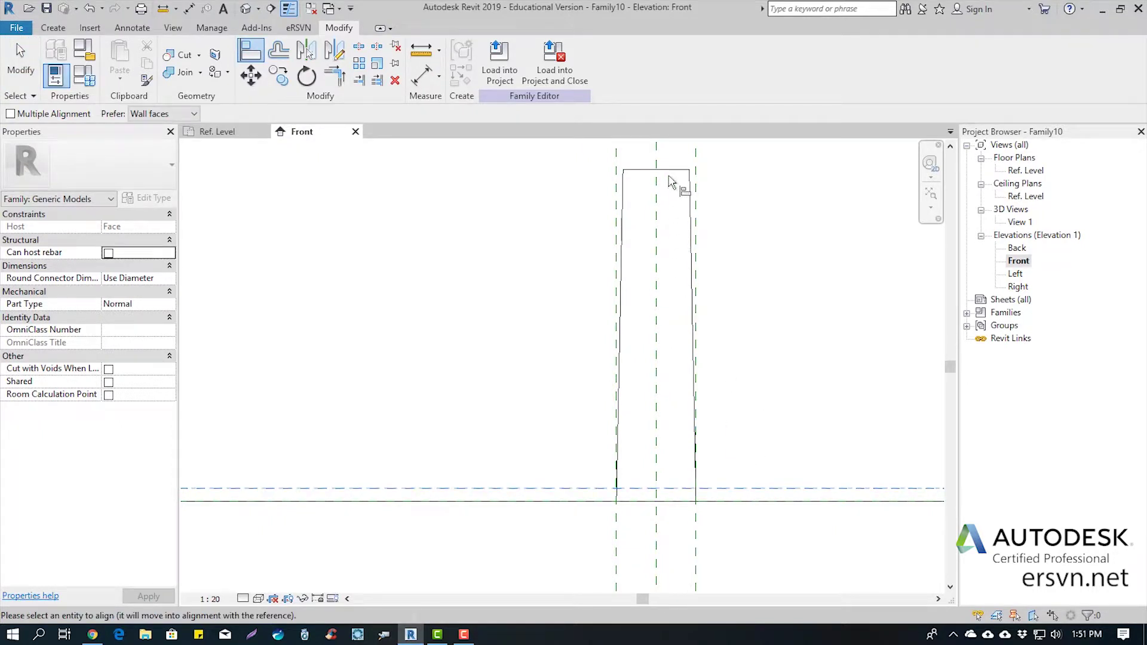
{"action": "left_click", "coordinate": [670, 175]}
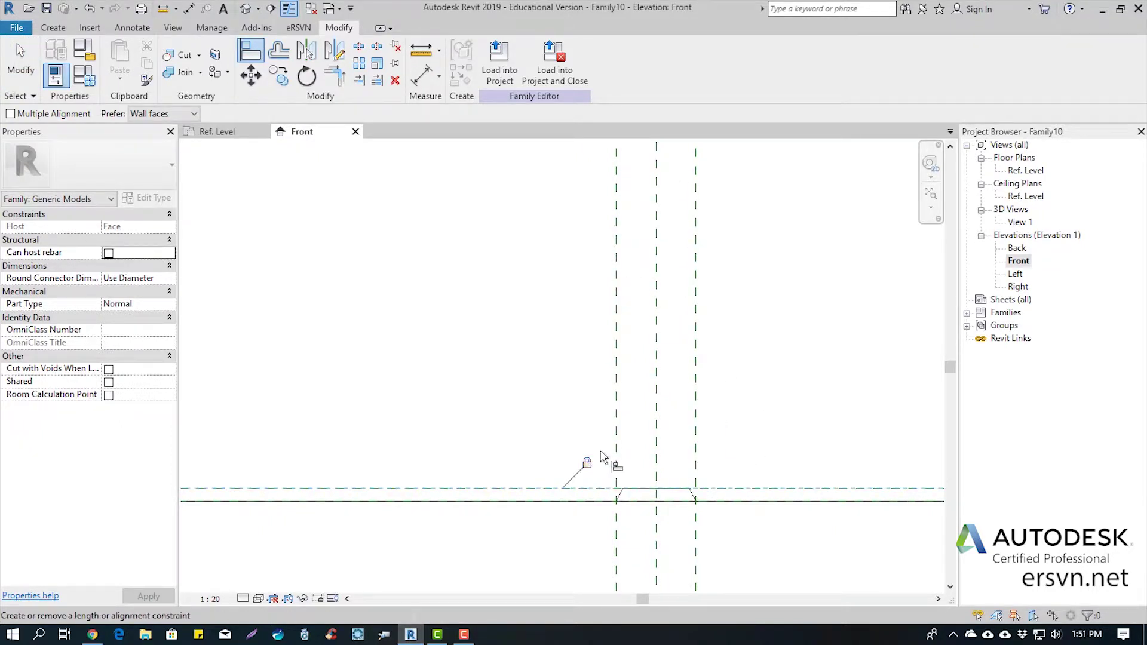
{"action": "key", "text": "Escape"}
{"action": "key", "text": "Escape"}
Step: Return to the Ref. Level floor plan and recentre the blend
{"action": "scroll", "coordinate": [548, 371], "scroll_direction": "down", "scroll_amount": 1}
{"action": "scroll", "coordinate": [524, 301], "scroll_direction": "down", "scroll_amount": 1}
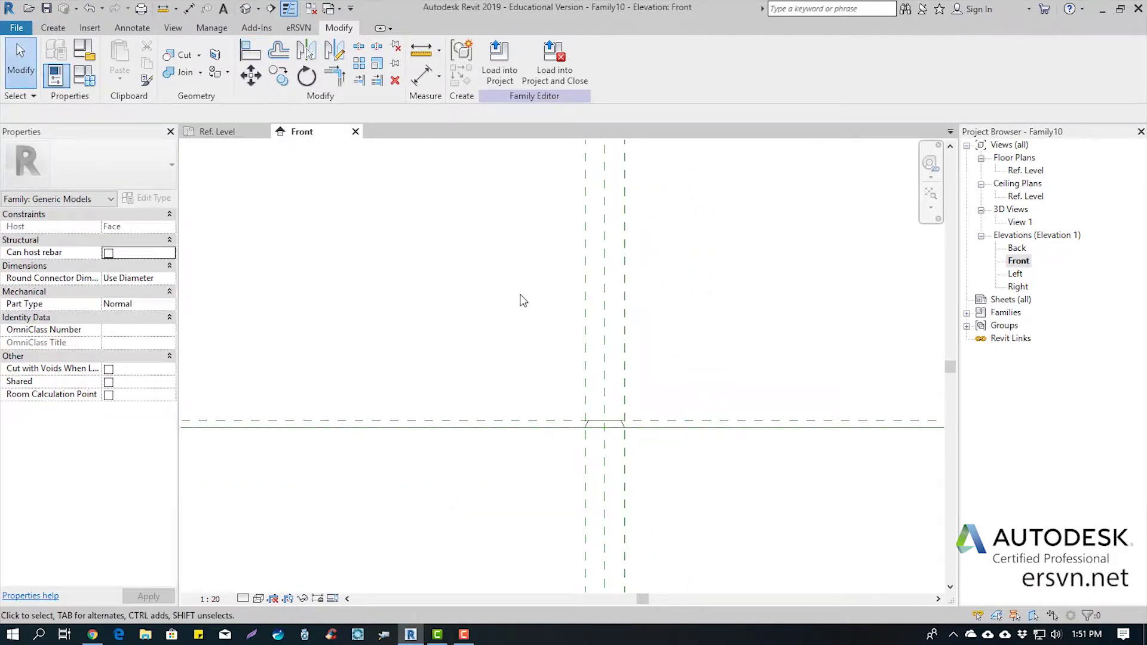
{"action": "left_click", "coordinate": [239, 132]}
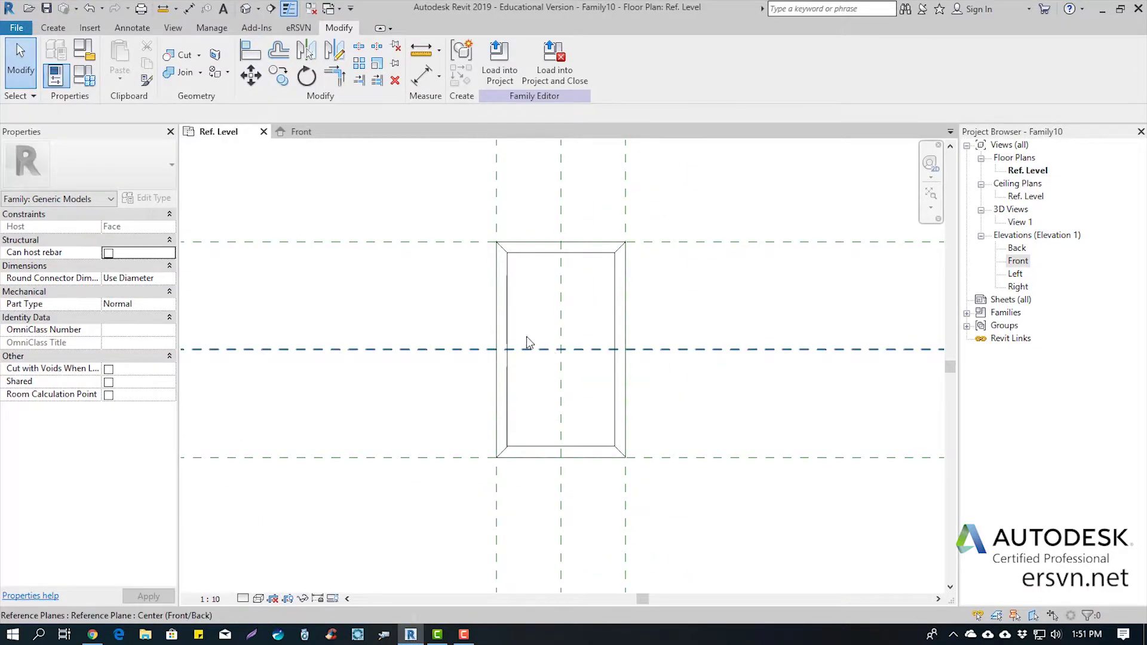
{"action": "mouse_move", "coordinate": [591, 324]}
{"action": "middle_mouse_down"}
{"action": "mouse_move", "coordinate": [530, 302]}
{"action": "mouse_move", "coordinate": [515, 310]}
{"action": "mouse_move", "coordinate": [569, 302]}
{"action": "middle_mouse_up"}
{"action": "middle_click_drag", "start_coordinate": [742, 285], "coordinate": [726, 282]}
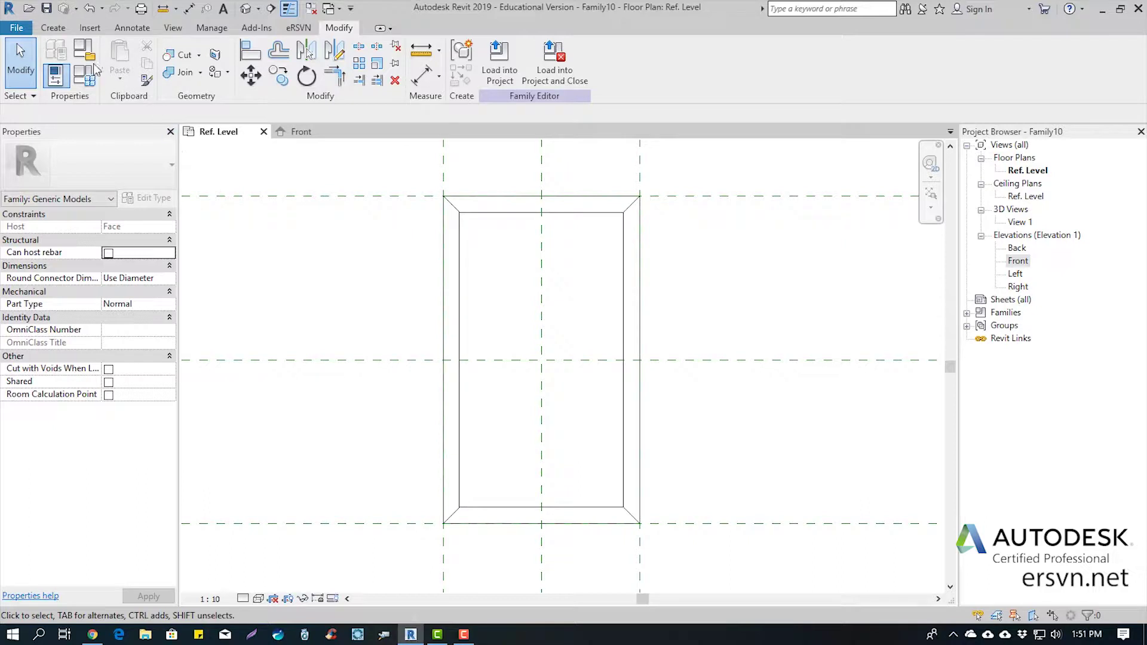
Step: Sketch a void extrusion rectangle centred inside the blend outline in the floor plan
{"action": "left_click", "coordinate": [55, 31]}
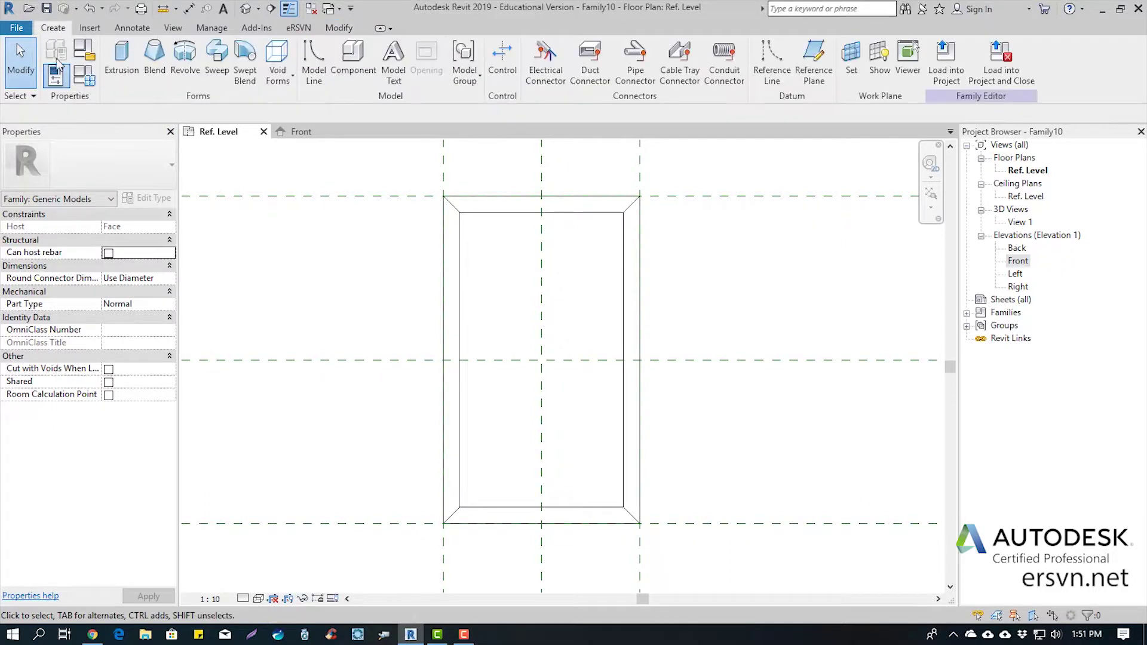
{"action": "left_click", "coordinate": [278, 70]}
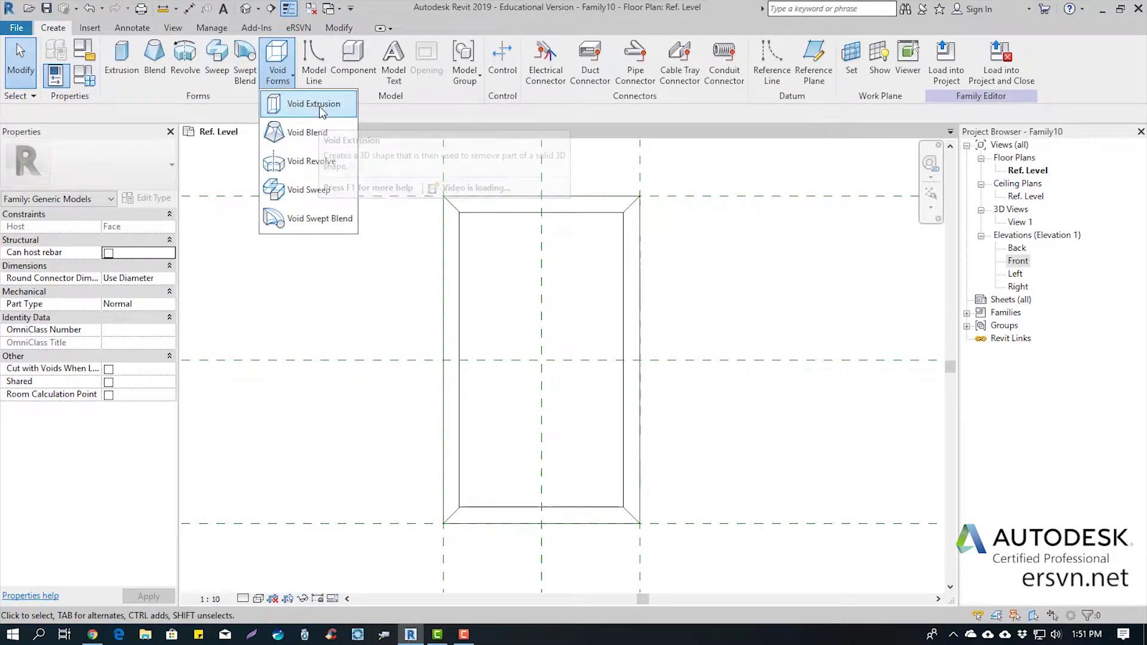
{"action": "left_click", "coordinate": [321, 111]}
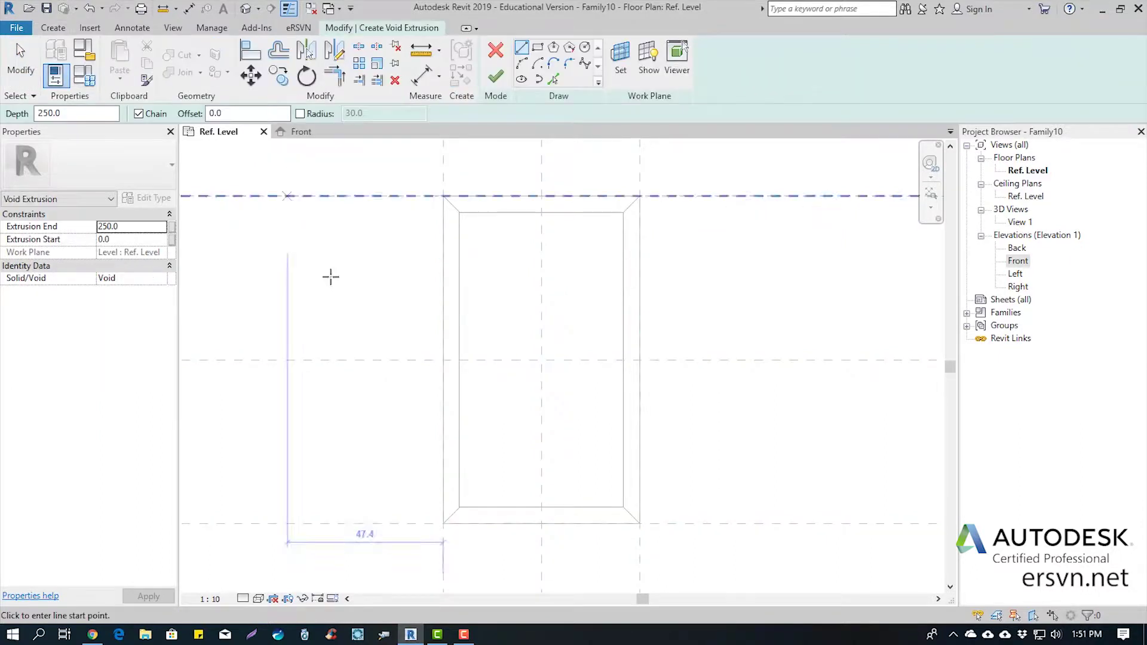
{"action": "scroll", "coordinate": [507, 361], "scroll_direction": "up", "scroll_amount": 2}
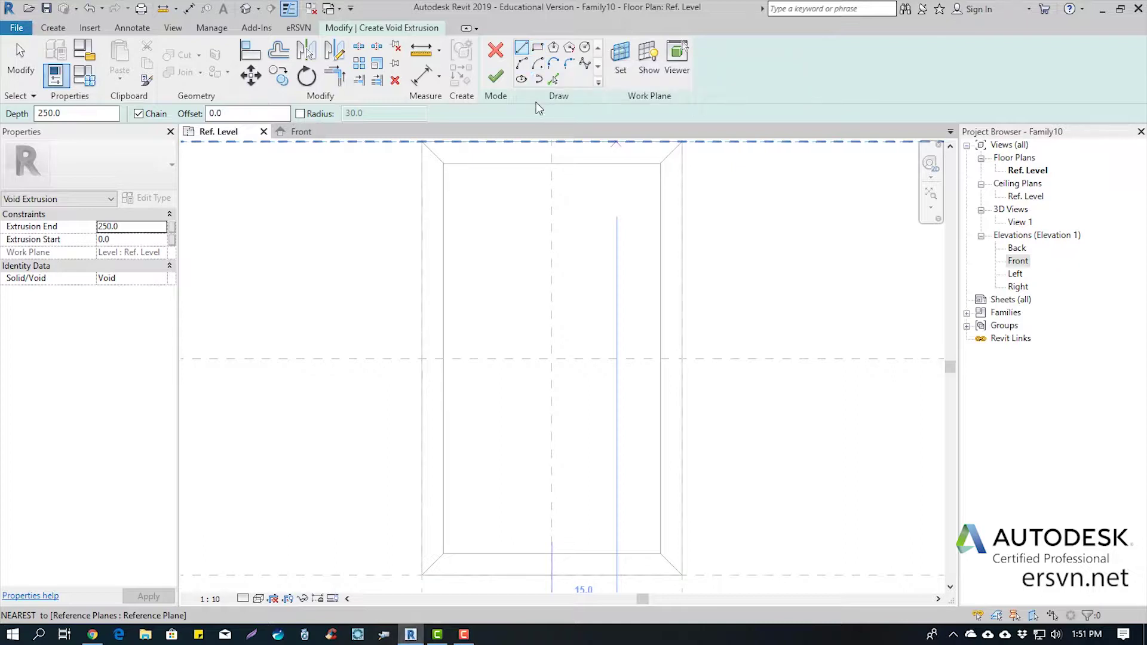
{"action": "left_click", "coordinate": [538, 47]}
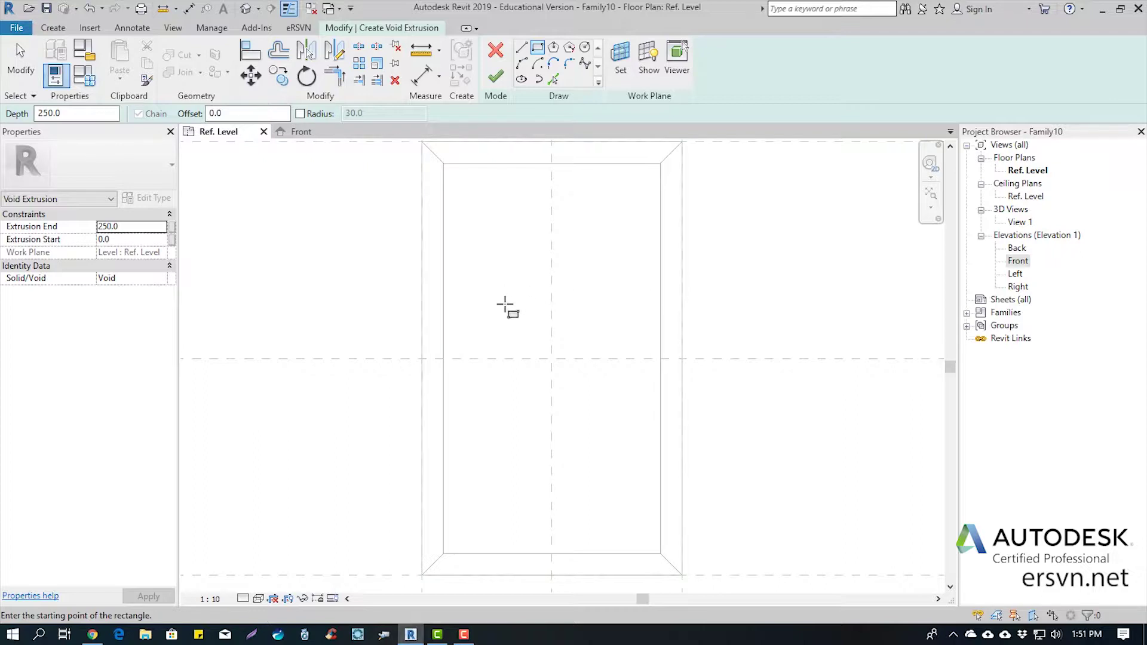
{"action": "left_click", "coordinate": [511, 287]}
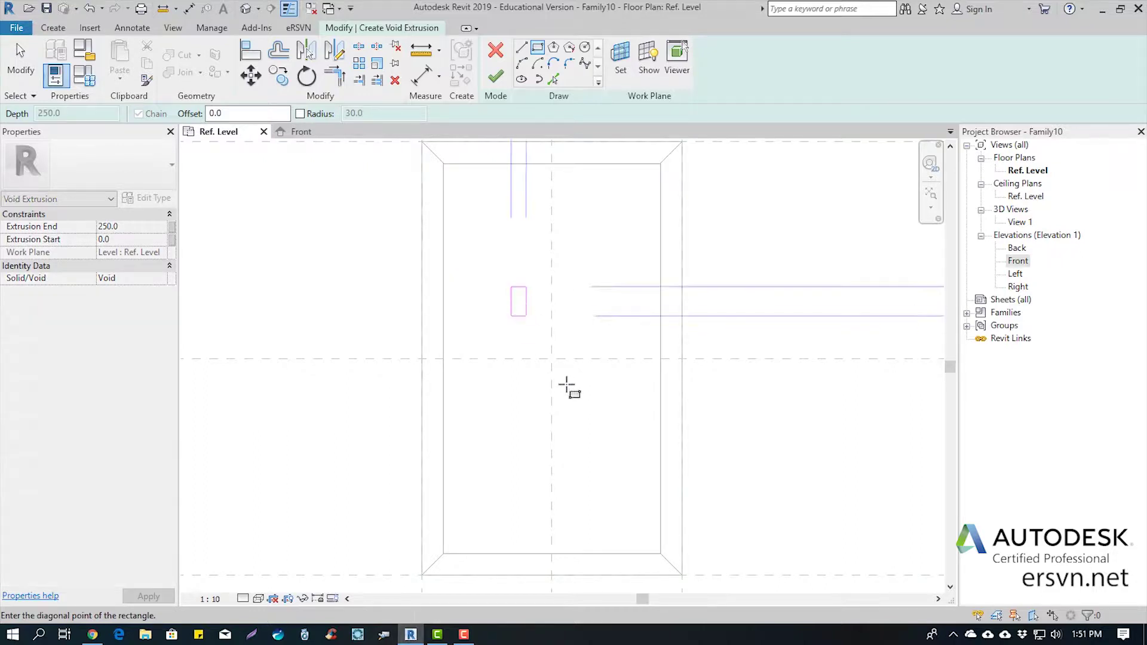
{"action": "left_click", "coordinate": [589, 435]}
{"action": "key", "text": "Escape"}
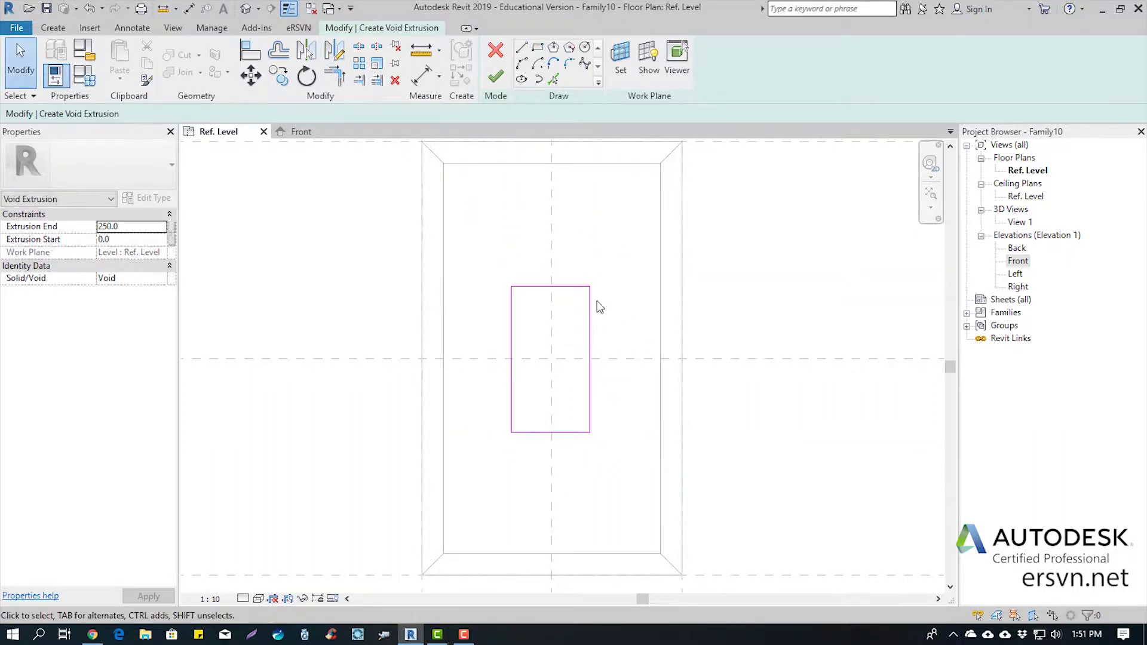
{"action": "left_click", "coordinate": [420, 78]}
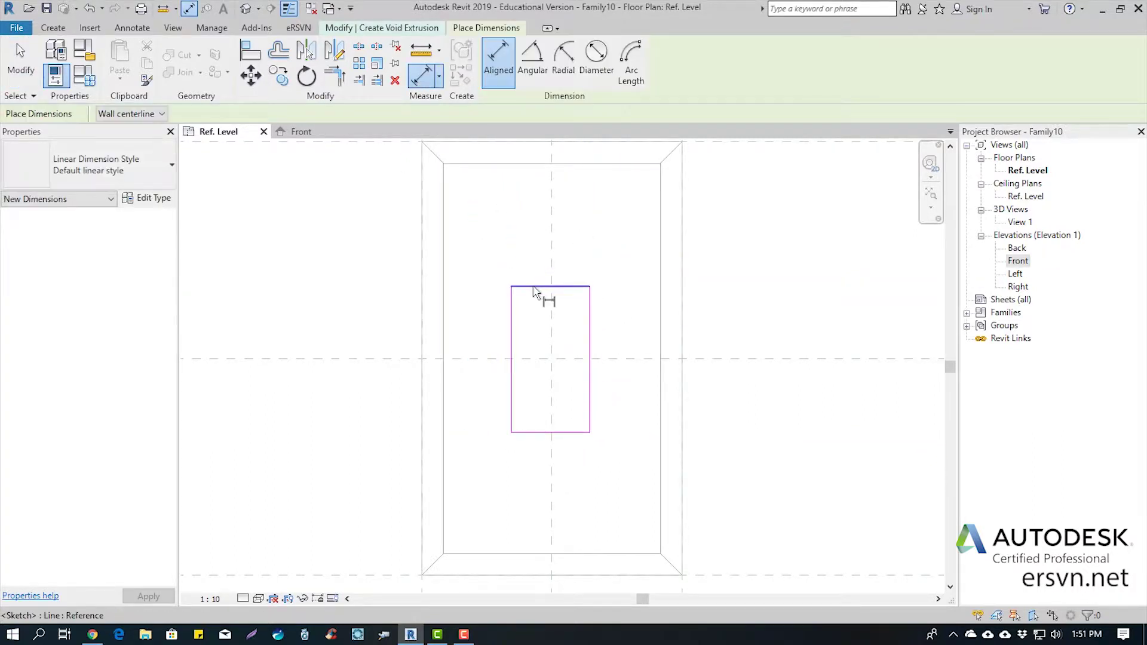
Step: Dimension the void rectangle's top and bottom edges on its left side and make it EQ
{"action": "left_click", "coordinate": [533, 425]}
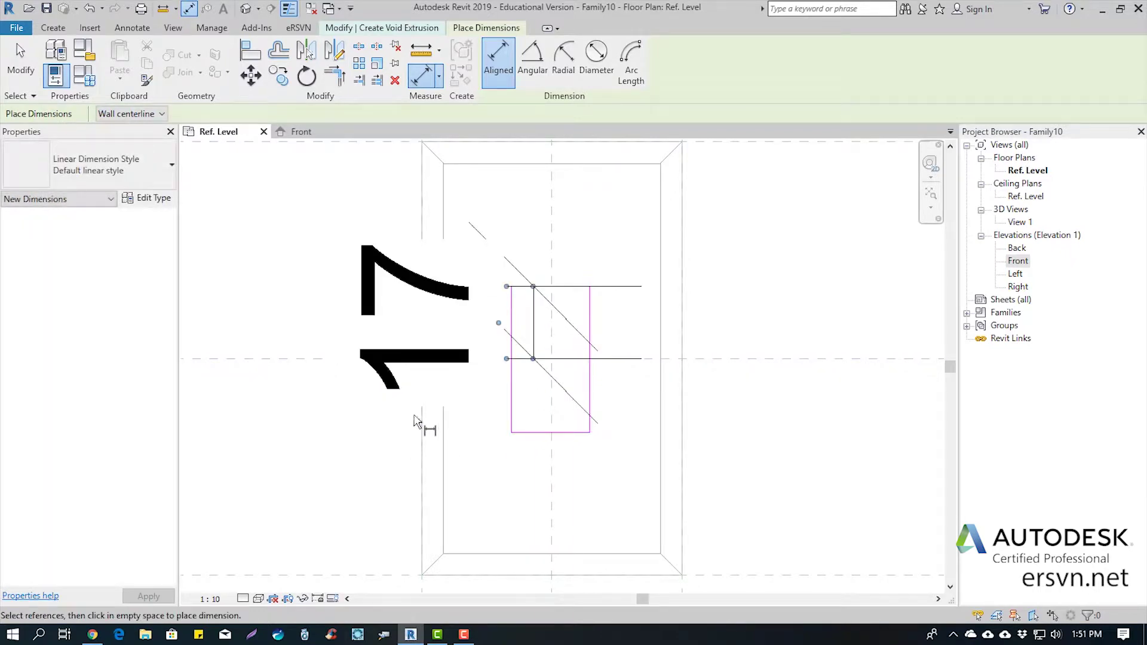
{"action": "key", "text": "Escape"}
{"action": "key", "text": "Delete"}
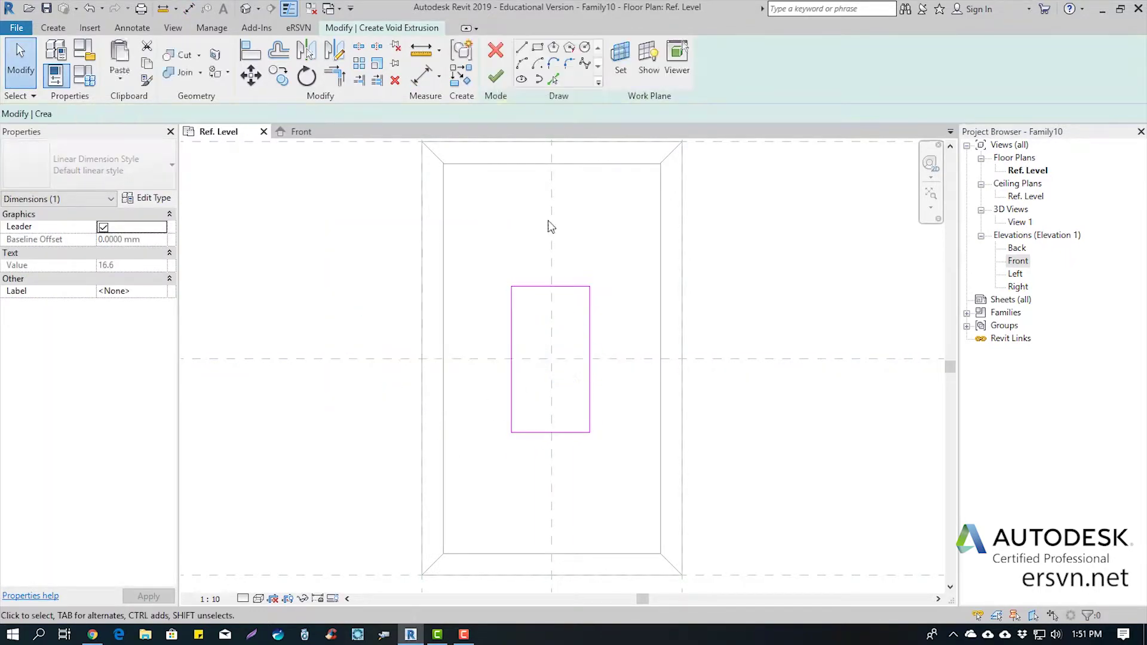
{"action": "left_click", "coordinate": [428, 82]}
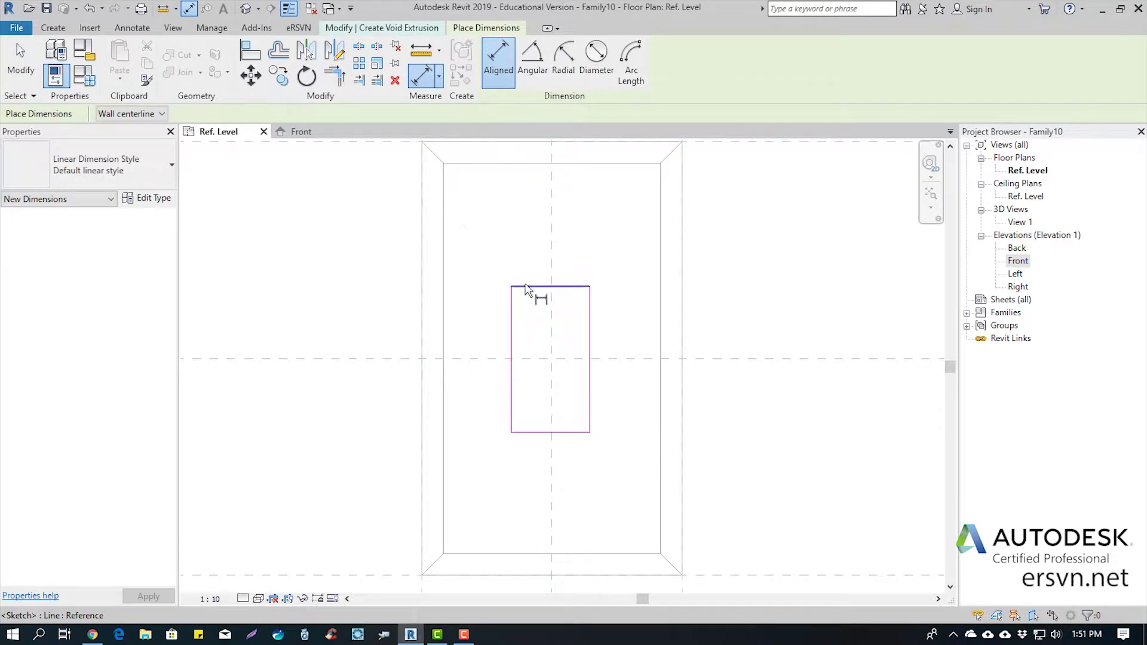
{"action": "left_click", "coordinate": [527, 369]}
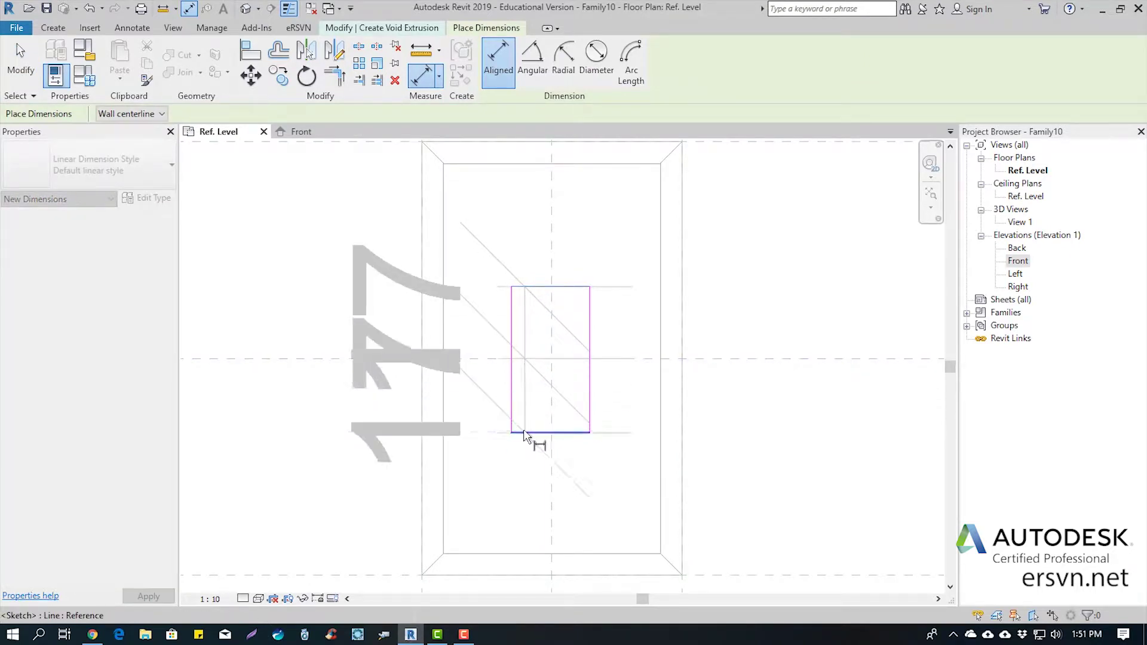
{"action": "left_click", "coordinate": [535, 433]}
{"action": "left_click", "coordinate": [338, 410]}
{"action": "scroll", "coordinate": [394, 375], "scroll_direction": "down", "scroll_amount": 5}
{"action": "scroll", "coordinate": [394, 375], "scroll_direction": "down", "scroll_amount": 2}
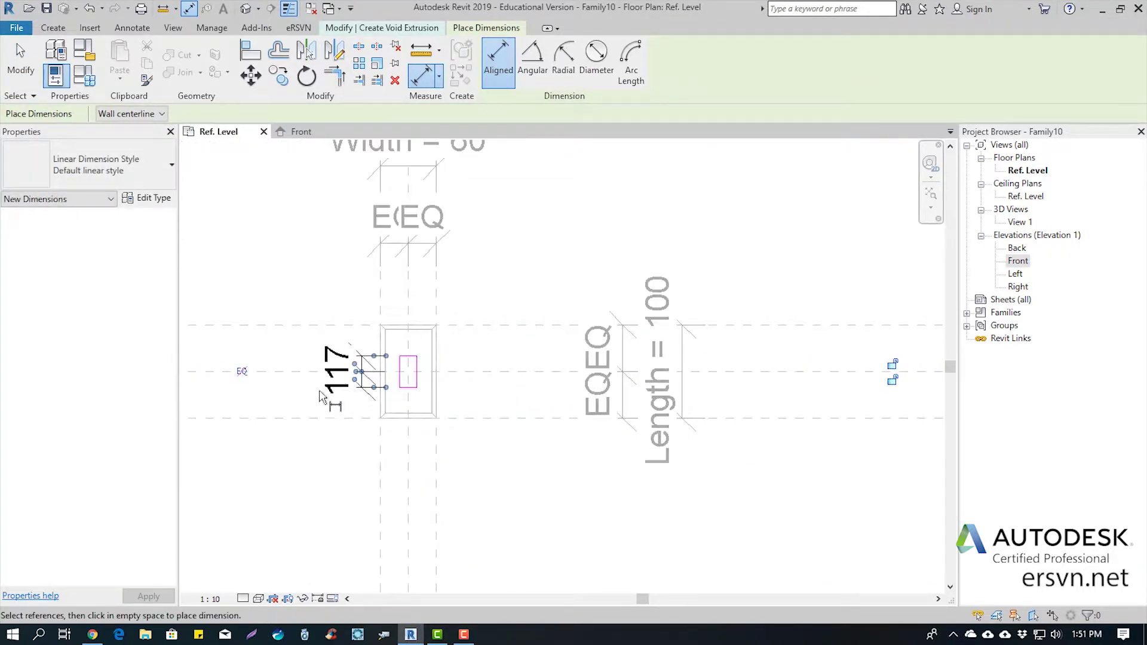
{"action": "left_click", "coordinate": [242, 371]}
{"action": "scroll", "coordinate": [382, 381], "scroll_direction": "up", "scroll_amount": 6}
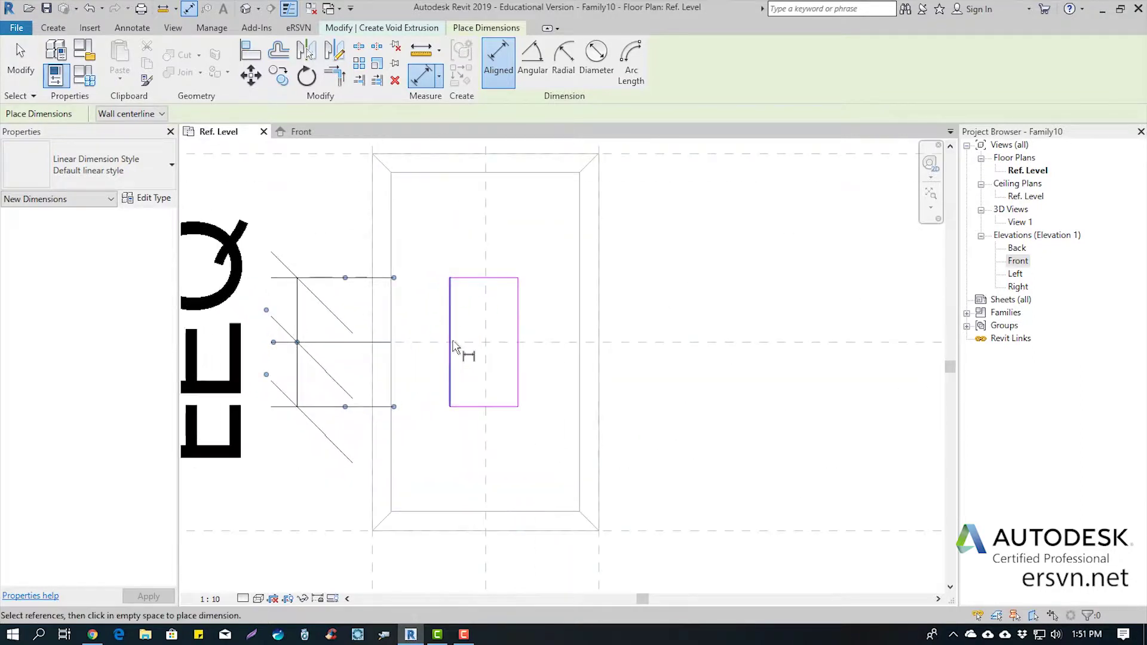
Step: Add an EQ dimension below the void from the centre plane to its right edge
{"action": "left_click", "coordinate": [485, 306]}
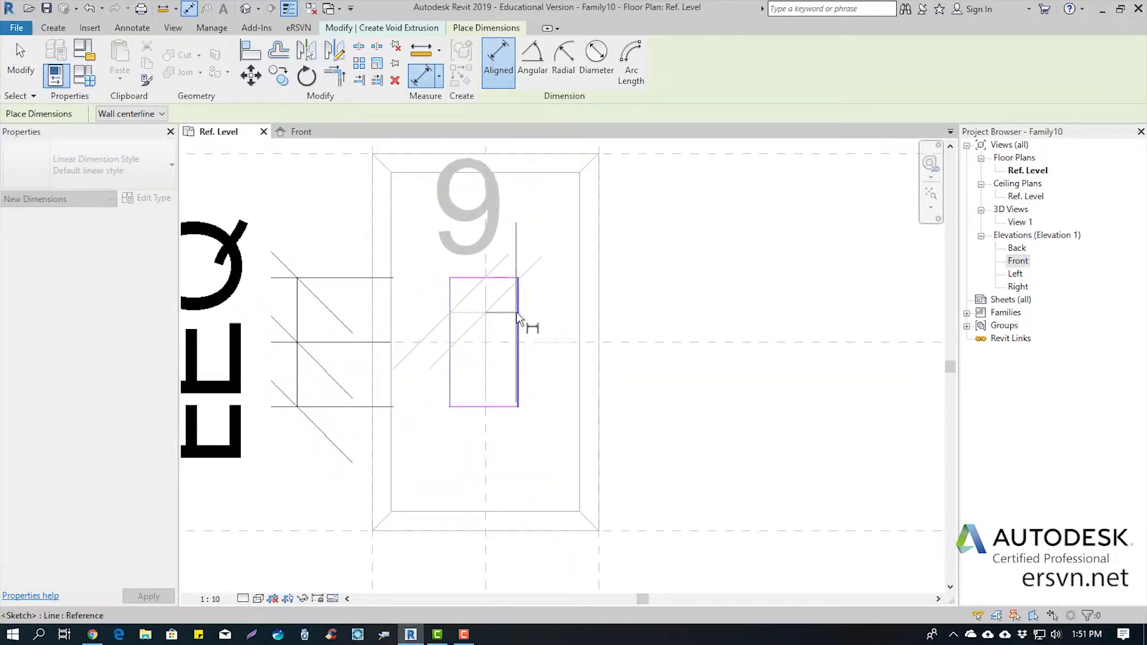
{"action": "left_click", "coordinate": [518, 322]}
{"action": "scroll", "coordinate": [529, 302], "scroll_direction": "down", "scroll_amount": 4}
{"action": "left_click", "coordinate": [527, 448]}
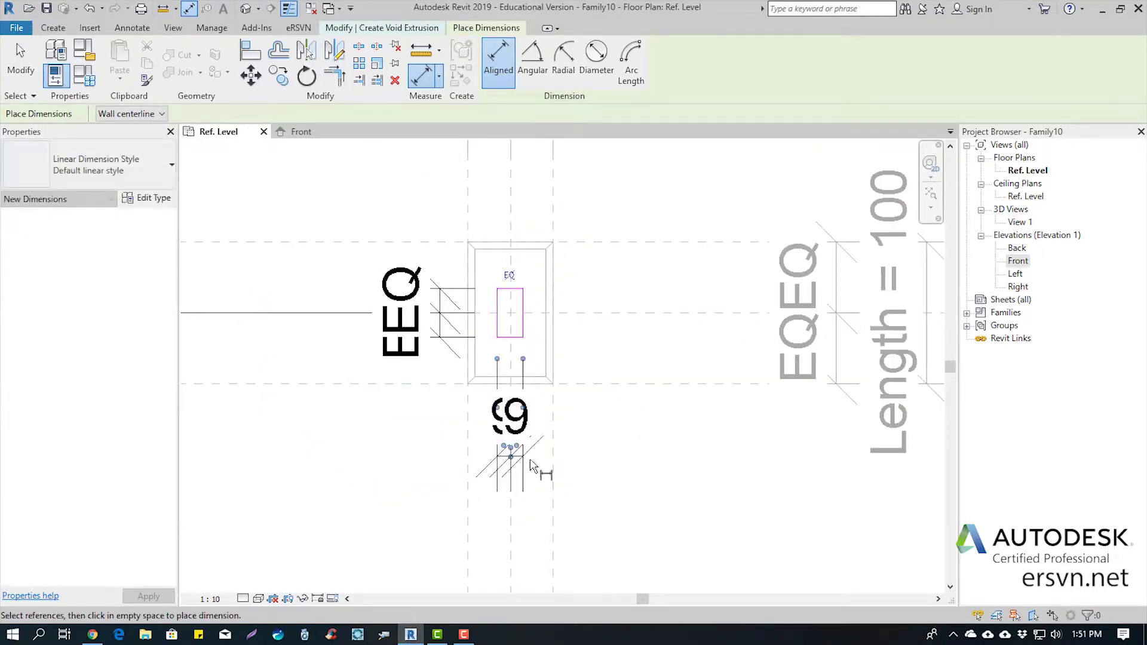
{"action": "left_click", "coordinate": [509, 278]}
{"action": "scroll", "coordinate": [509, 279], "scroll_direction": "up", "scroll_amount": 3}
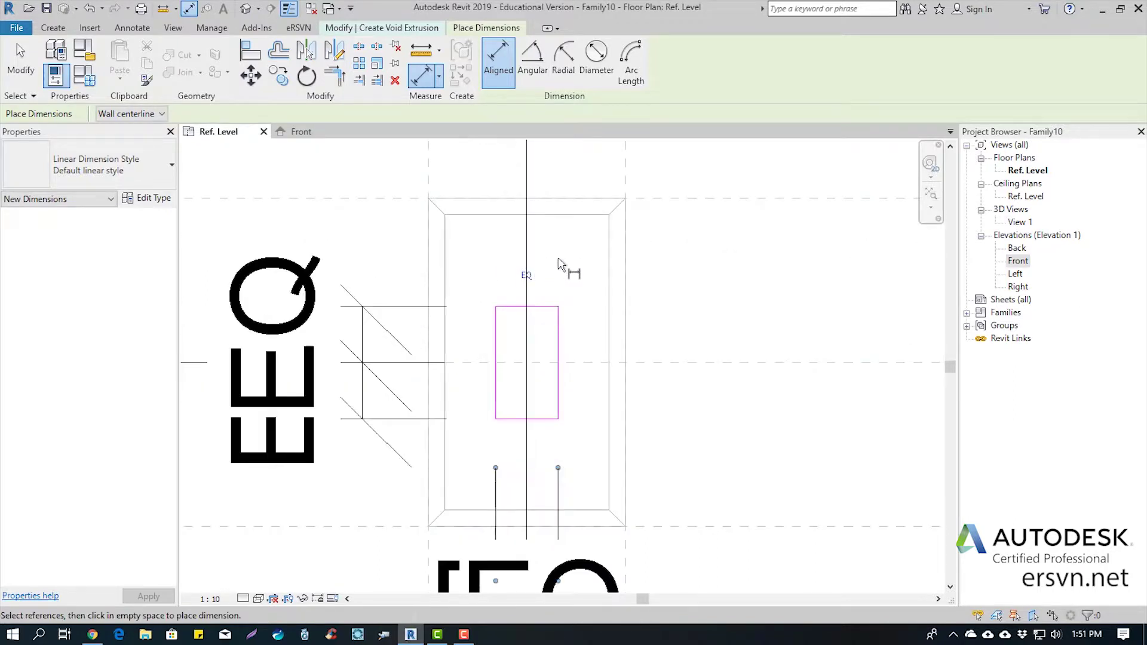
{"action": "key", "text": "Escape"}
{"action": "key", "text": "Escape"}
{"action": "scroll", "coordinate": [512, 288], "scroll_direction": "up", "scroll_amount": 1}
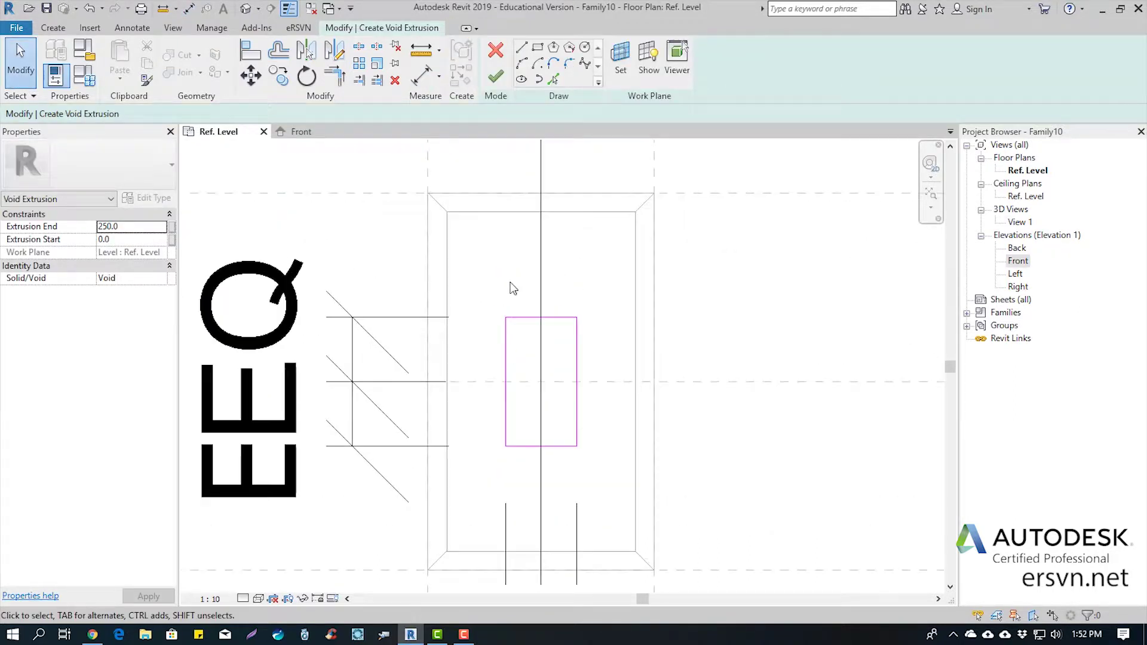
{"action": "middle_click_drag", "start_coordinate": [491, 269], "coordinate": [492, 302]}
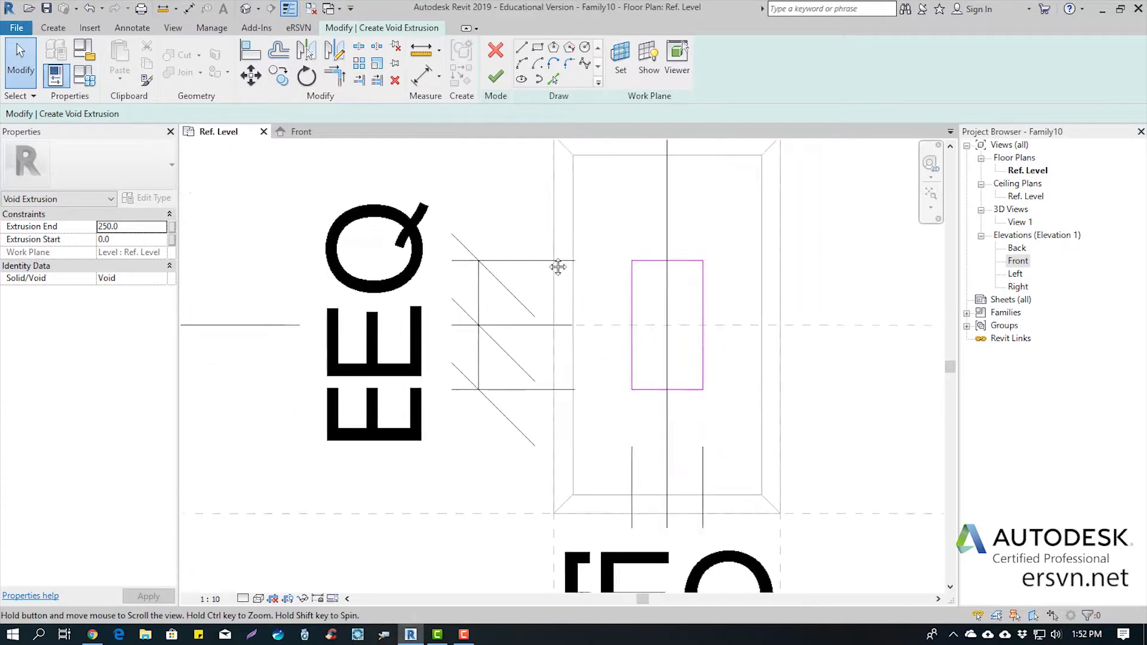
{"action": "scroll", "coordinate": [490, 301], "scroll_direction": "down", "scroll_amount": 1}
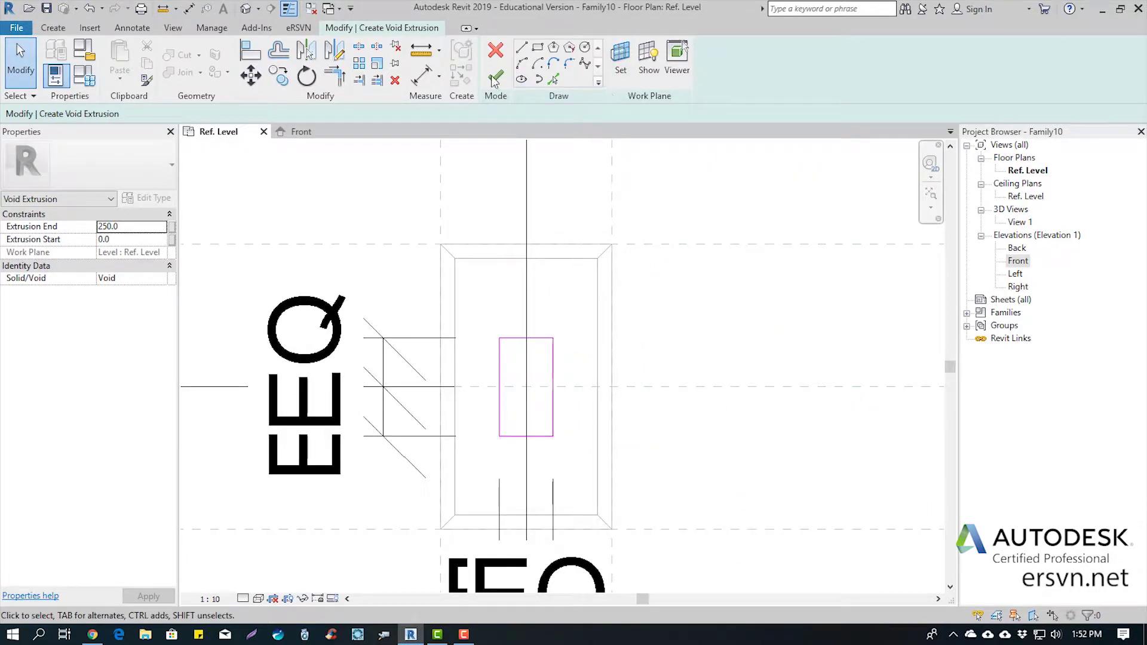
{"action": "left_click", "coordinate": [66, 29]}
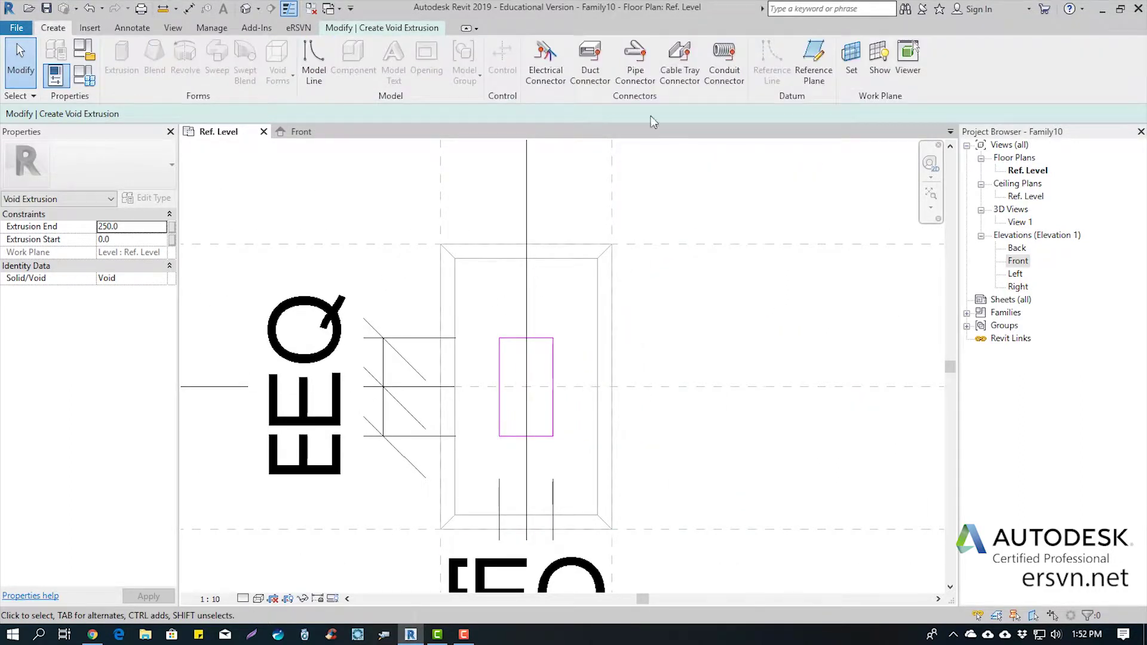
Step: Create a horizontal reference plane offset 20 from the existing plane using Pick Lines
{"action": "left_click", "coordinate": [813, 79]}
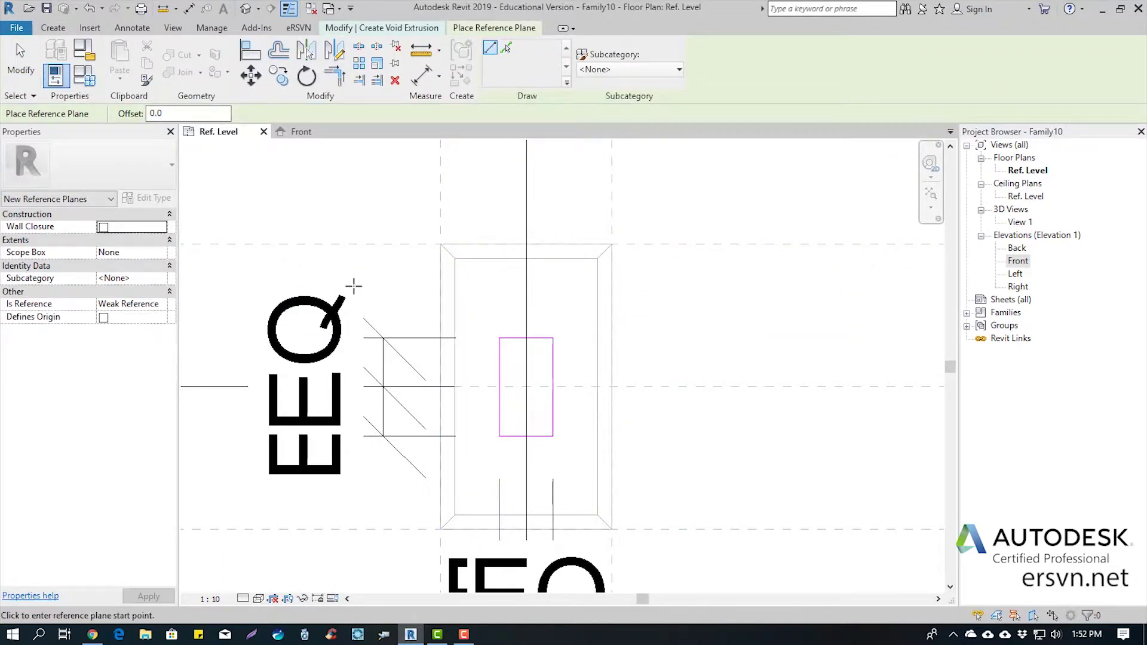
{"action": "left_click", "coordinate": [506, 50]}
{"action": "double_click", "coordinate": [164, 114]}
{"action": "type", "text": "100"}
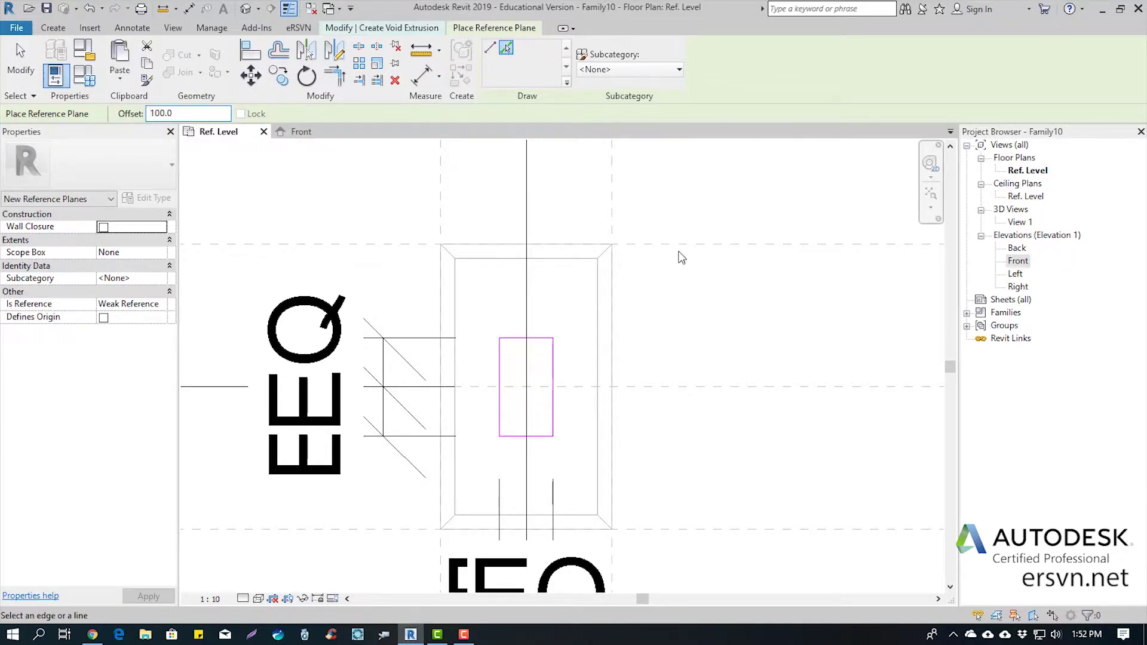
{"action": "scroll", "coordinate": [682, 257], "scroll_direction": "down", "scroll_amount": 2}
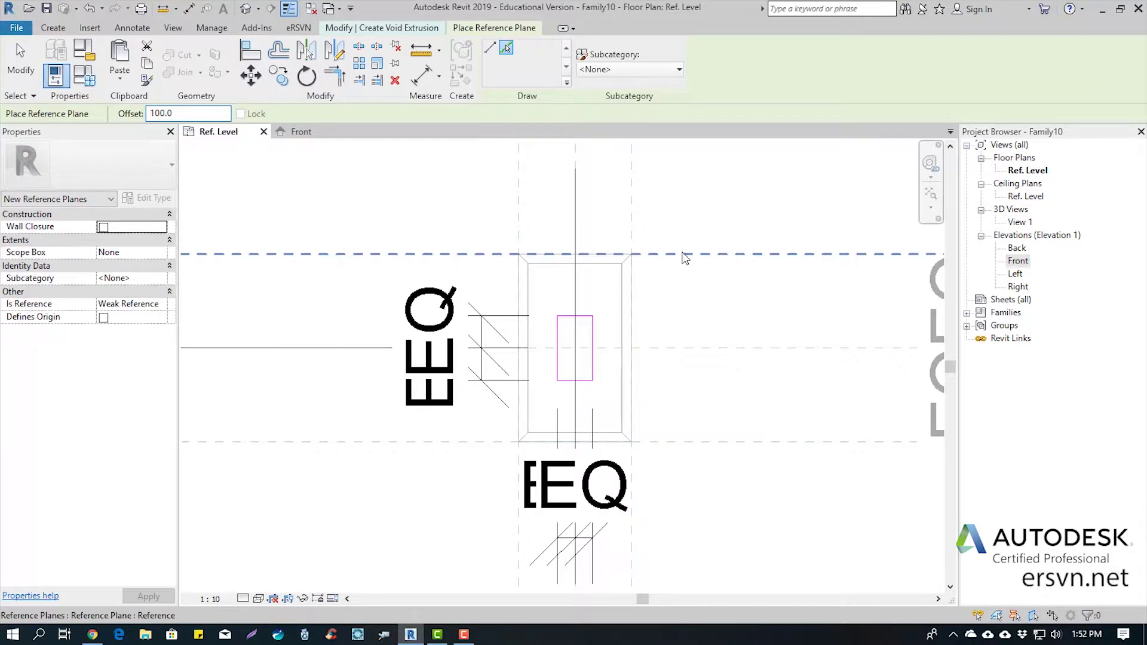
{"action": "scroll", "coordinate": [687, 251], "scroll_direction": "down", "scroll_amount": 2}
{"action": "scroll", "coordinate": [690, 245], "scroll_direction": "down", "scroll_amount": 1}
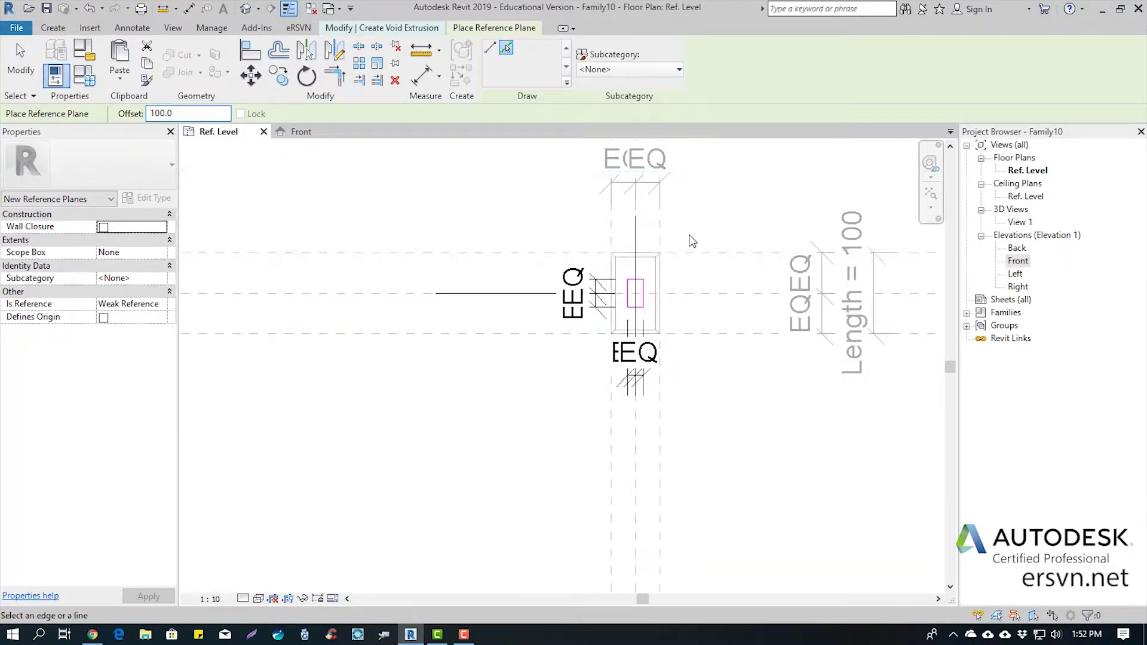
{"action": "scroll", "coordinate": [653, 287], "scroll_direction": "up", "scroll_amount": 1}
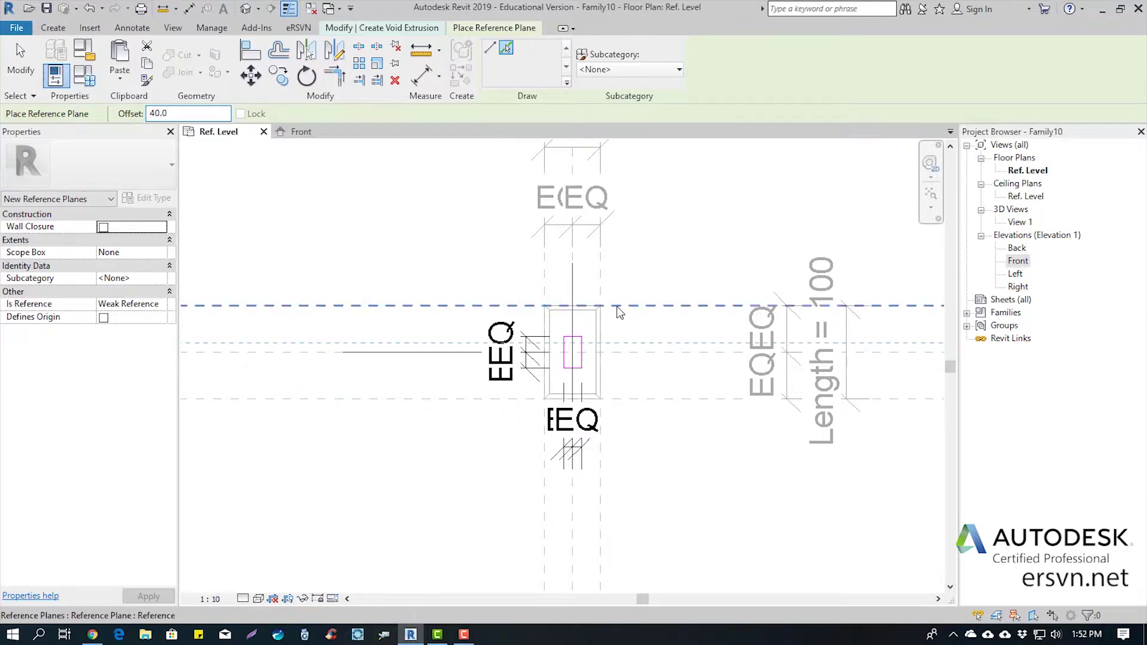
{"action": "scroll", "coordinate": [619, 311], "scroll_direction": "up", "scroll_amount": 2}
{"action": "type", "text": "30"}
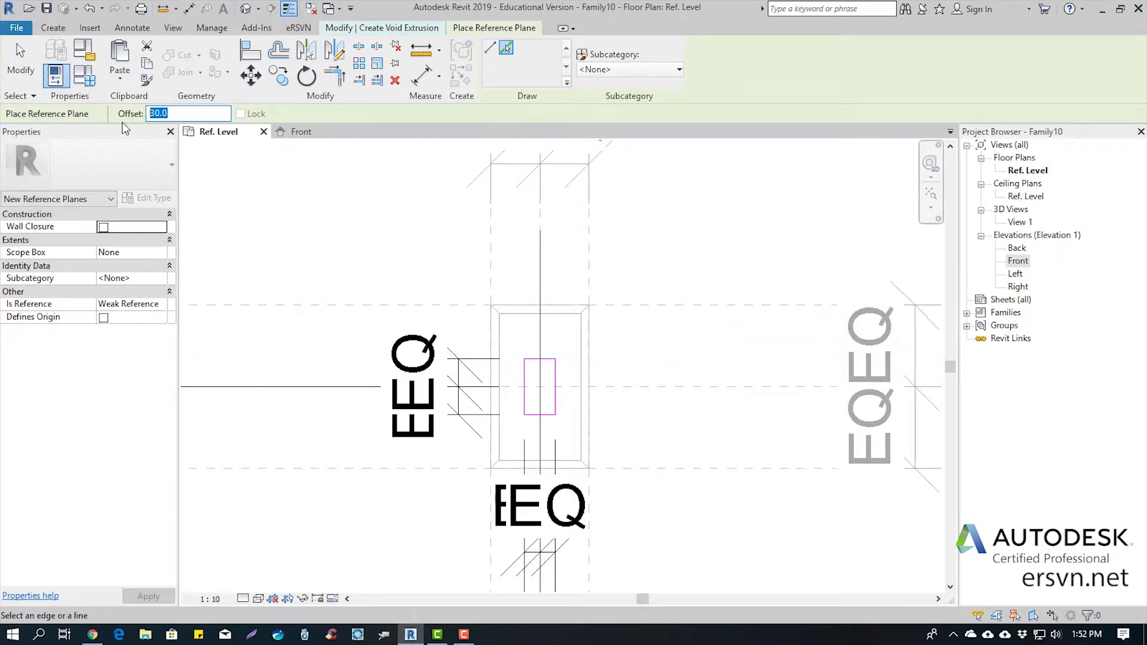
{"action": "type", "text": "20"}
{"action": "key", "text": "Return"}
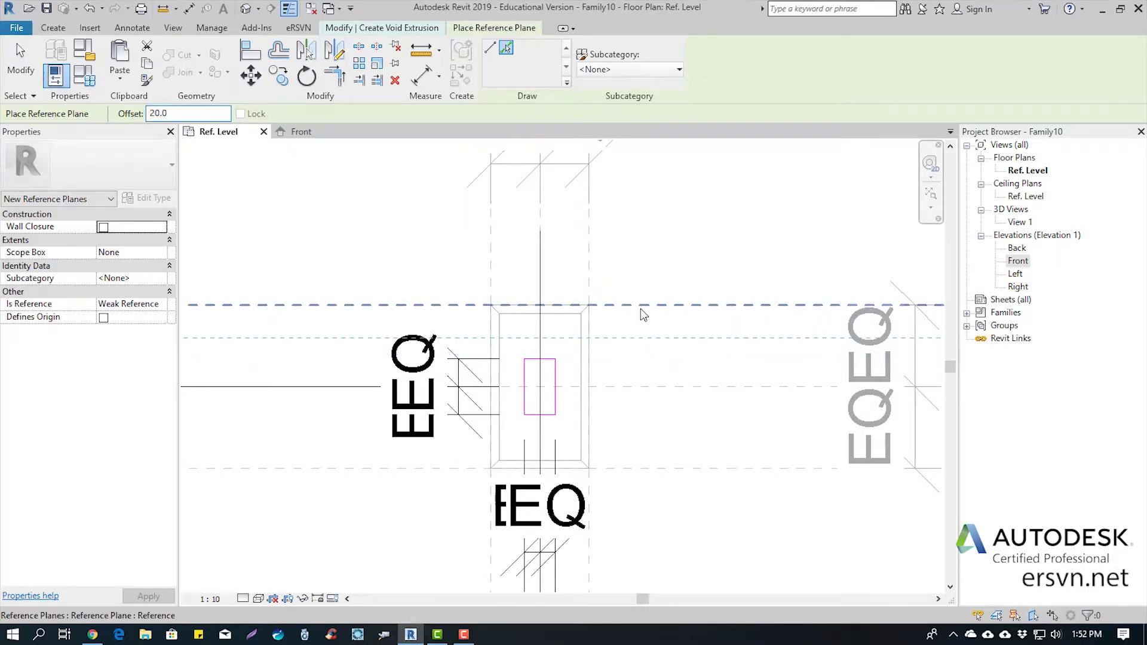
{"action": "left_click", "coordinate": [644, 315]}
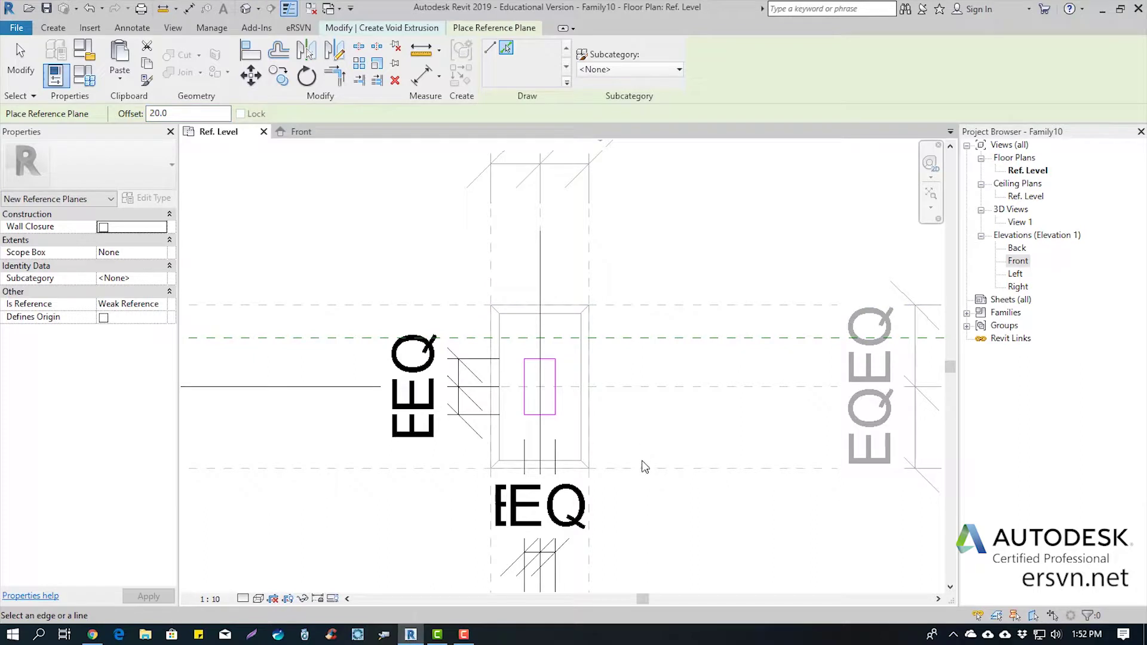
{"action": "scroll", "coordinate": [526, 365], "scroll_direction": "up", "scroll_amount": 3}
{"action": "key", "text": "Escape"}
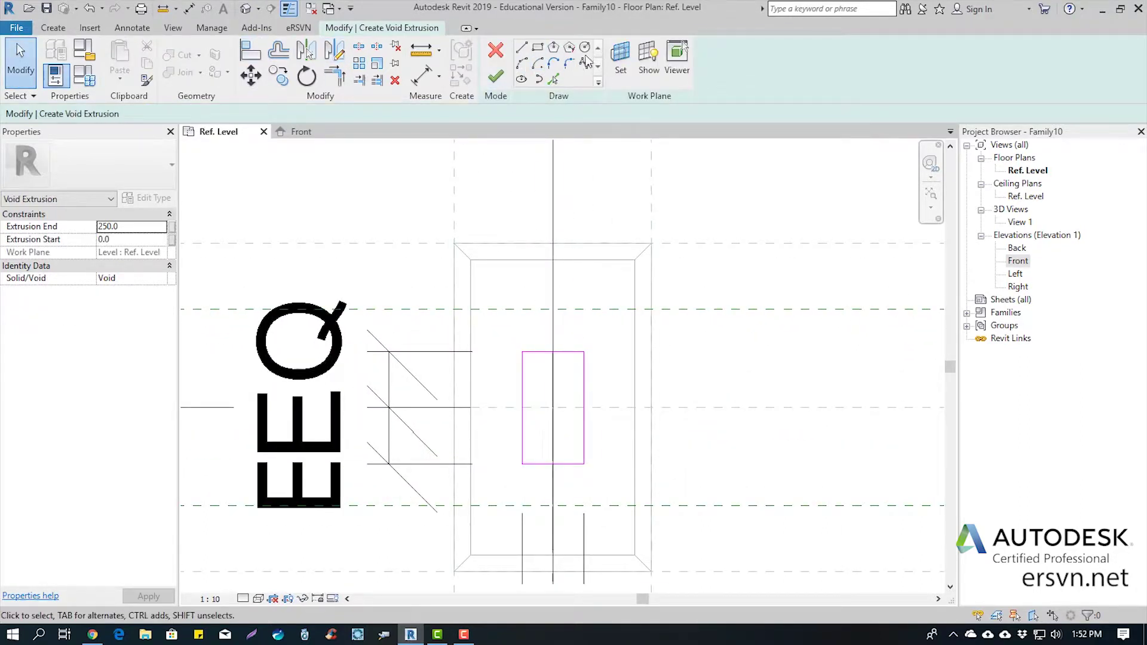
Step: Draw a radius-4 circle at the plane intersection above the void rectangle
{"action": "left_click", "coordinate": [585, 48]}
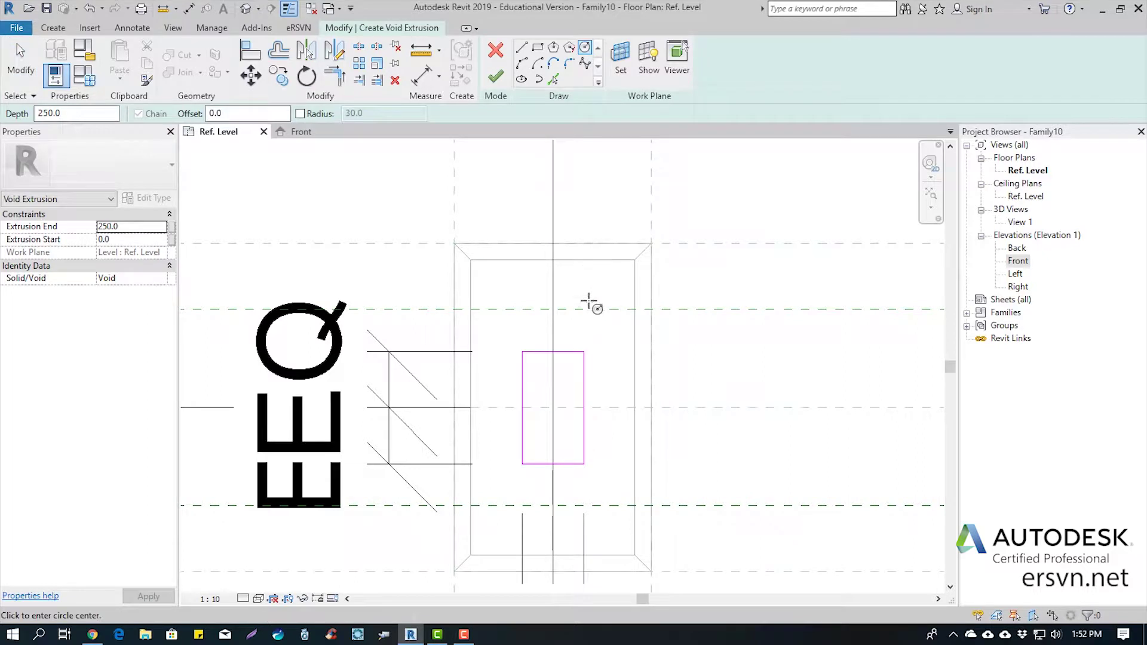
{"action": "left_click", "coordinate": [553, 309]}
{"action": "scroll", "coordinate": [561, 321], "scroll_direction": "up", "scroll_amount": 3}
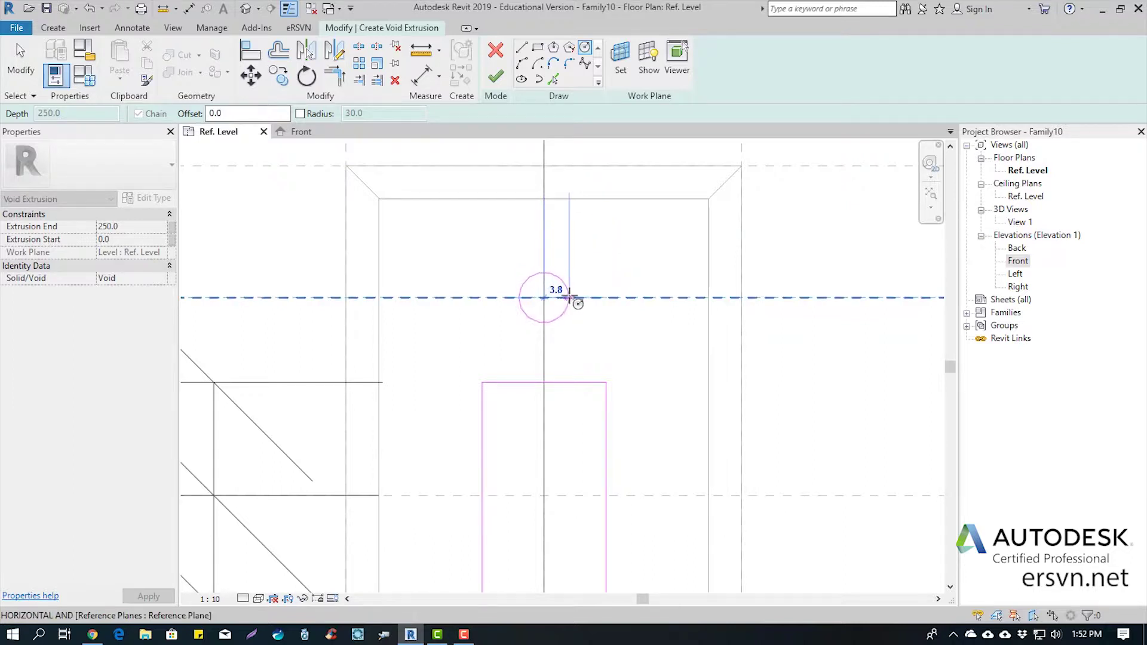
{"action": "scroll", "coordinate": [570, 297], "scroll_direction": "up", "scroll_amount": 2}
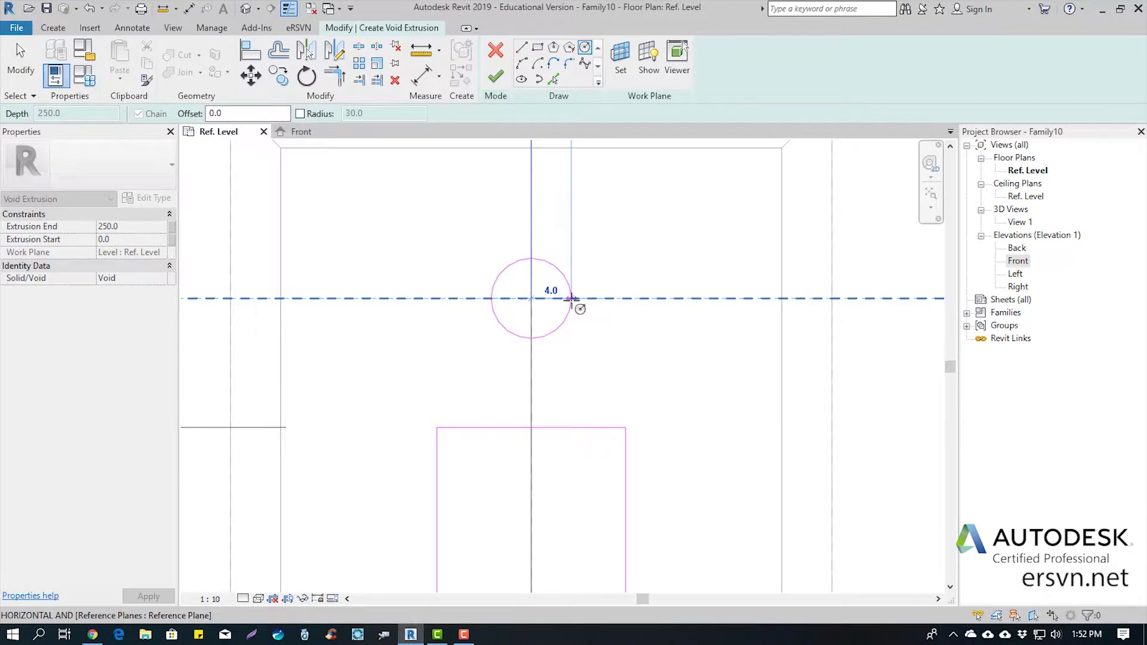
{"action": "left_click", "coordinate": [572, 298]}
{"action": "scroll", "coordinate": [556, 277], "scroll_direction": "down", "scroll_amount": 4}
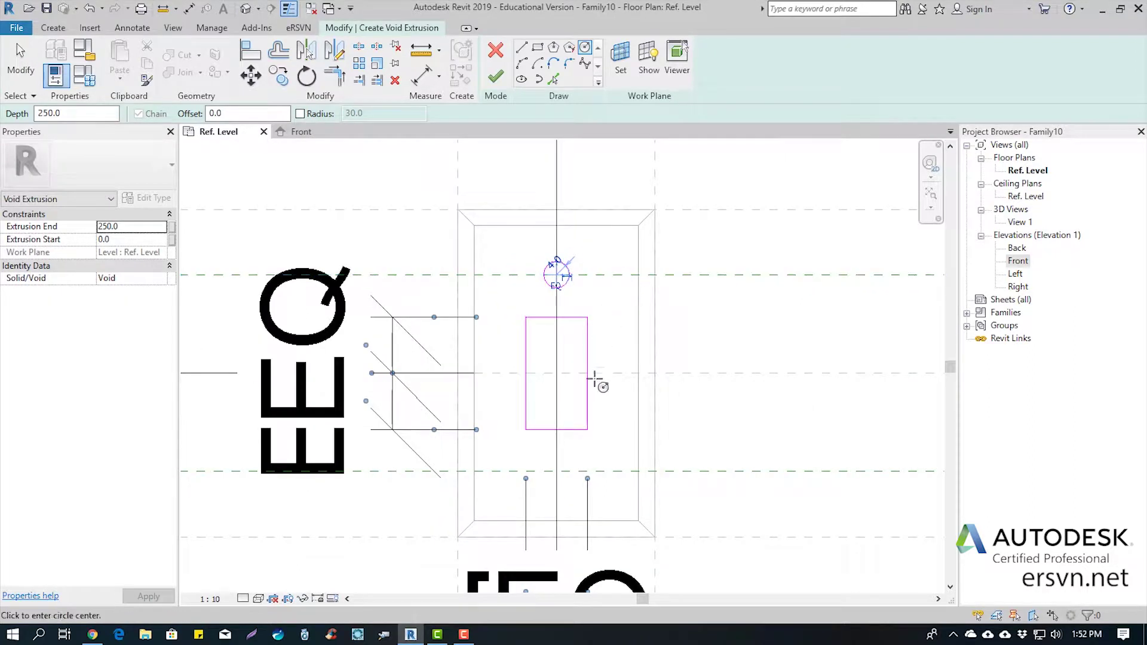
{"action": "scroll", "coordinate": [567, 485], "scroll_direction": "up", "scroll_amount": 2}
Step: Draw a matching radius-4 circle below the rectangle, then check the upper circle's radius
{"action": "left_click", "coordinate": [550, 465]}
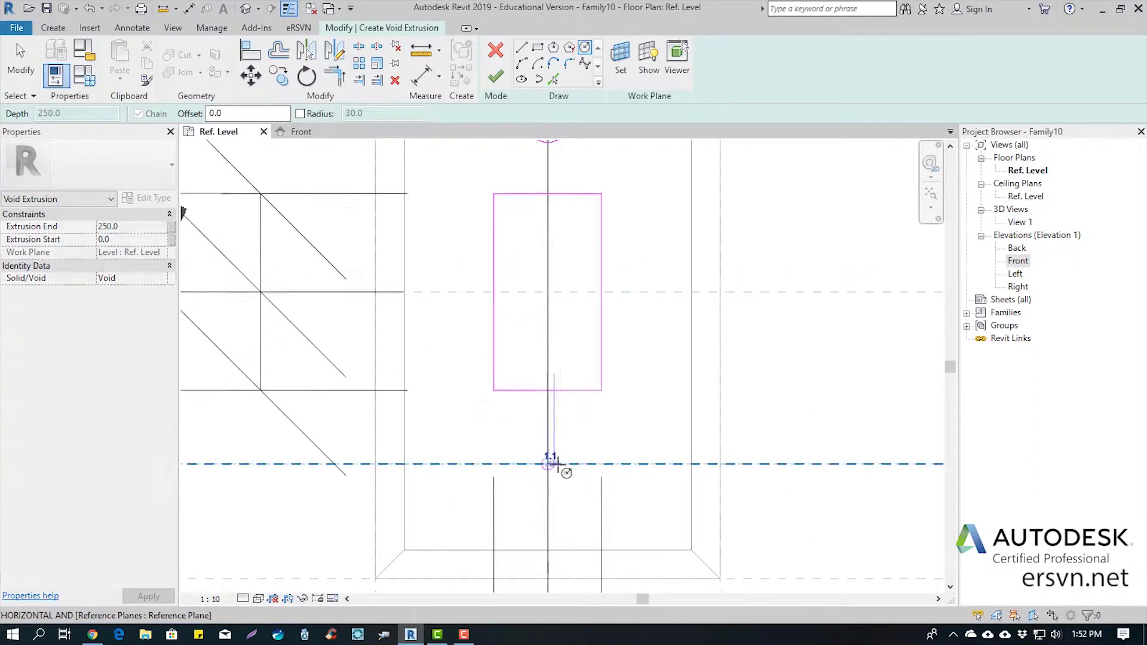
{"action": "scroll", "coordinate": [551, 466], "scroll_direction": "up", "scroll_amount": 3}
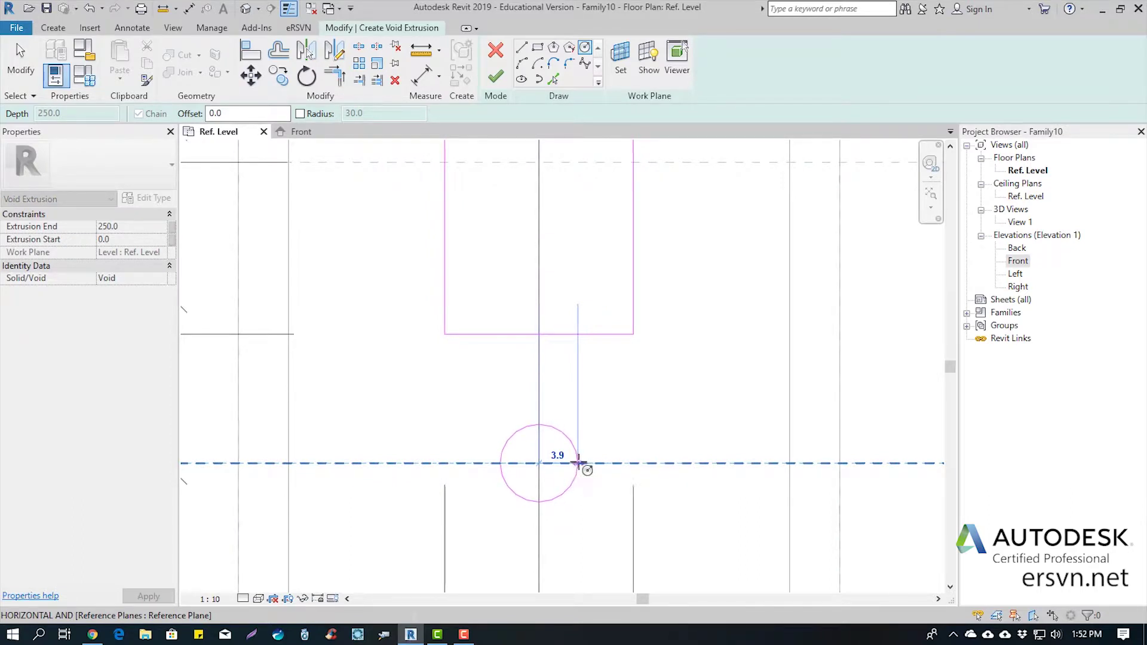
{"action": "left_click", "coordinate": [579, 465]}
{"action": "key", "text": "Escape"}
{"action": "key", "text": "Escape"}
{"action": "scroll", "coordinate": [583, 432], "scroll_direction": "down", "scroll_amount": 3}
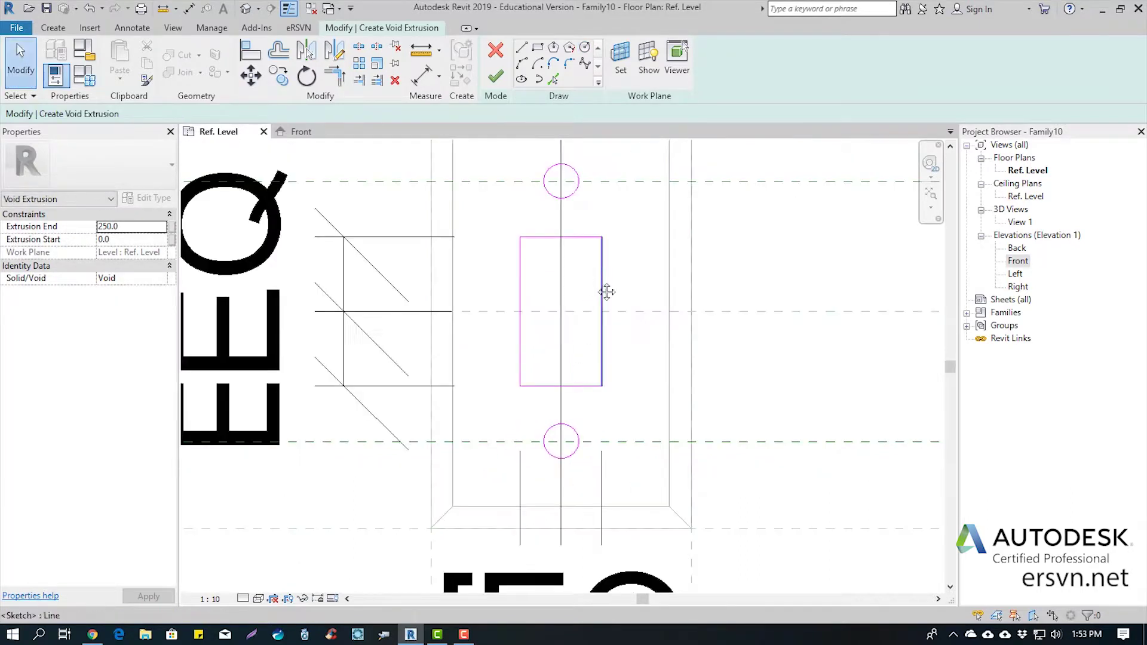
{"action": "scroll", "coordinate": [530, 292], "scroll_direction": "up", "scroll_amount": 3}
{"action": "left_click", "coordinate": [532, 291]}
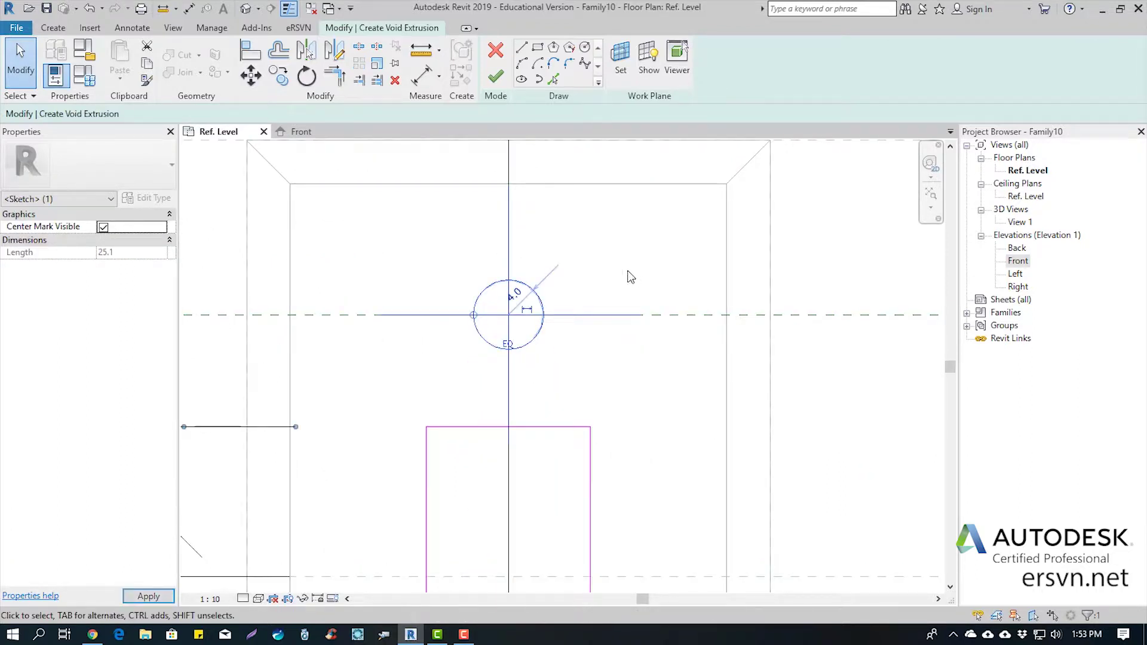
Step: Align the circles to the vertical centre plane and the horizontal reference plane
{"action": "left_click", "coordinate": [585, 237]}
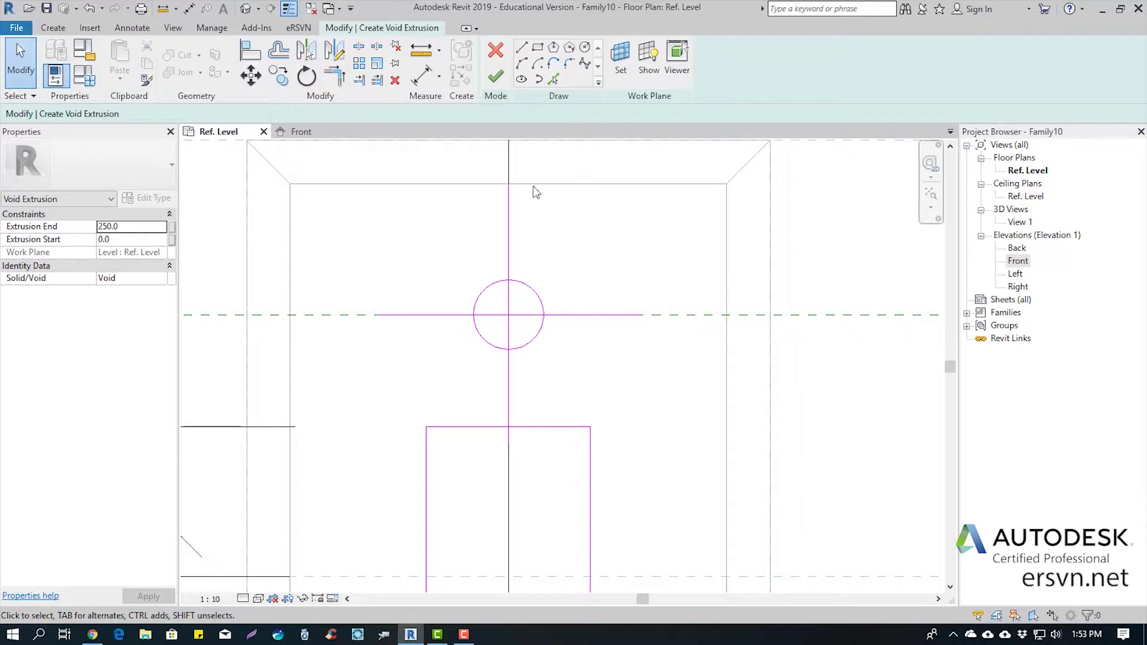
{"action": "left_click", "coordinate": [250, 50]}
{"action": "scroll", "coordinate": [557, 278], "scroll_direction": "down", "scroll_amount": 1}
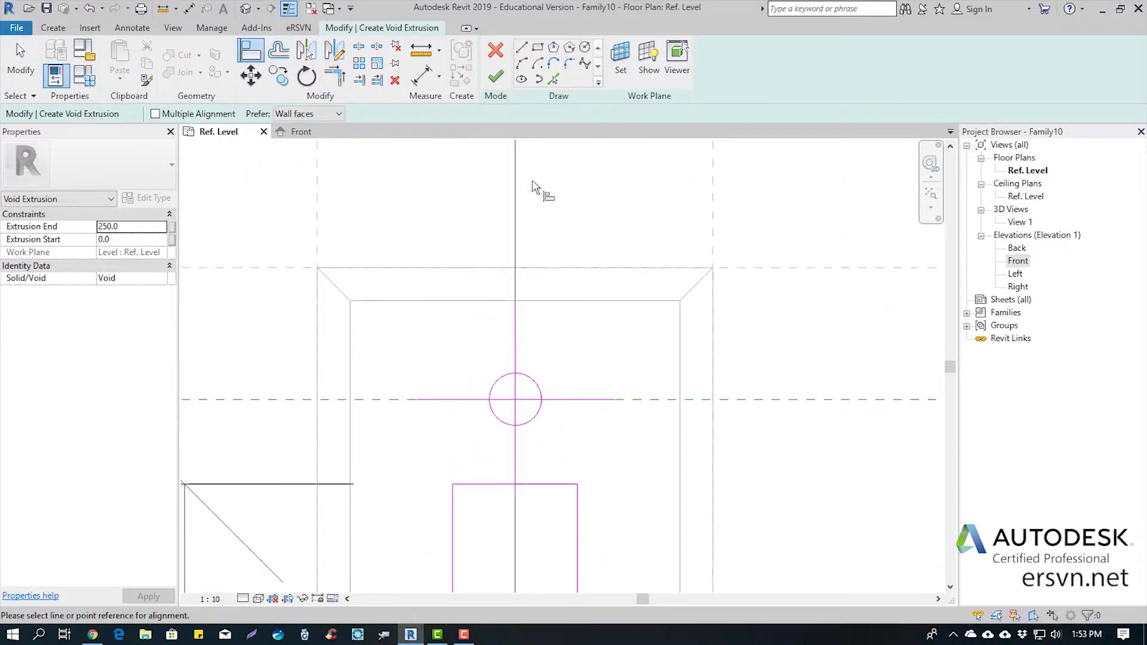
{"action": "scroll", "coordinate": [538, 238], "scroll_direction": "down", "scroll_amount": 3}
{"action": "left_click", "coordinate": [526, 227]}
{"action": "scroll", "coordinate": [530, 286], "scroll_direction": "up", "scroll_amount": 2}
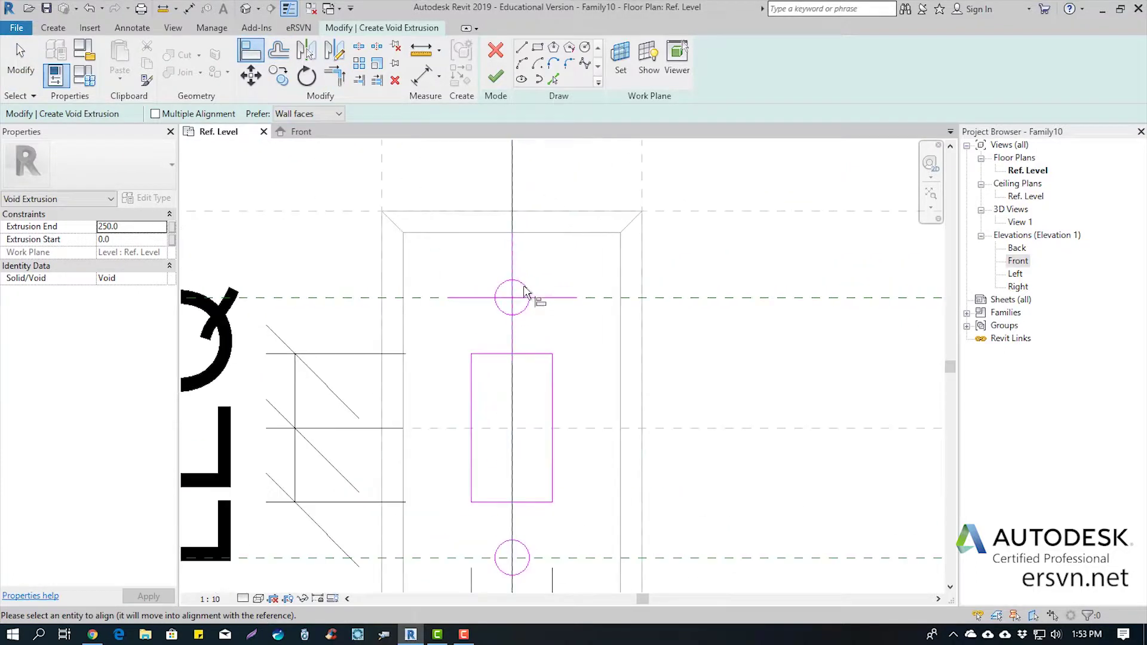
{"action": "left_click", "coordinate": [513, 290]}
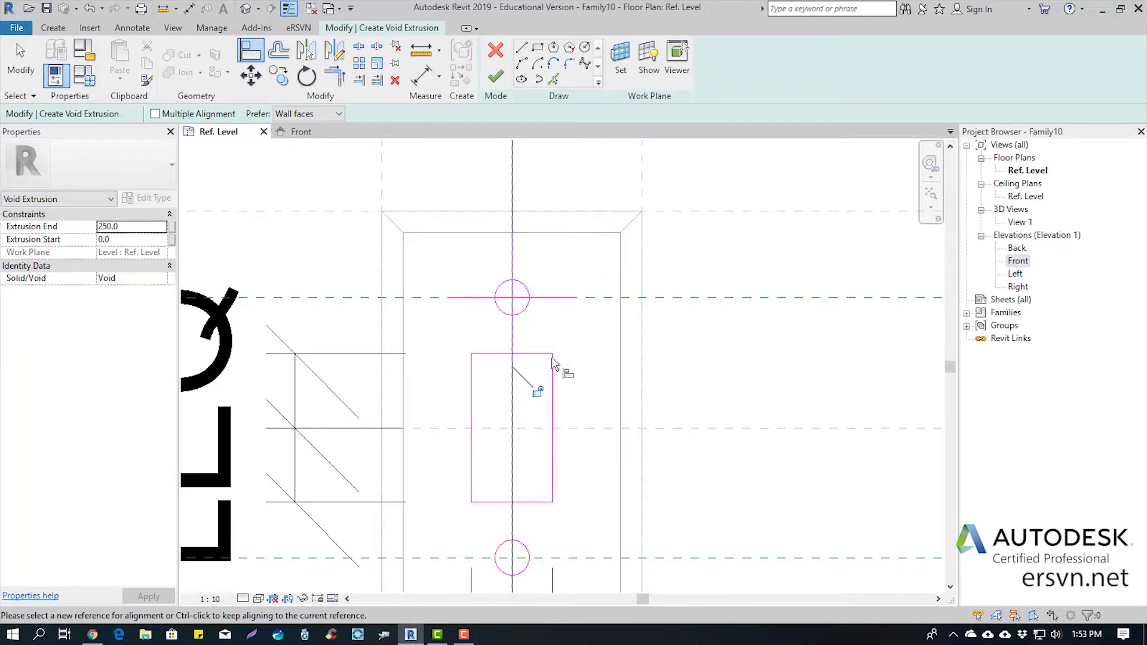
{"action": "left_click", "coordinate": [668, 297]}
{"action": "left_click", "coordinate": [546, 311]}
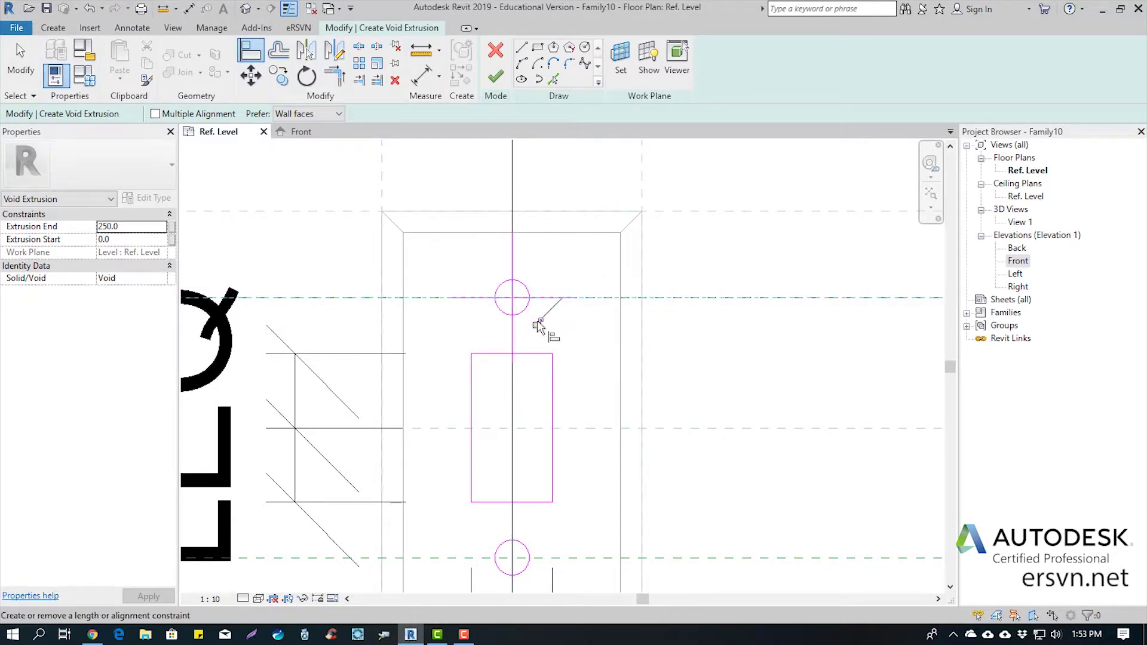
{"action": "middle_click_drag", "start_coordinate": [528, 565], "coordinate": [556, 353]}
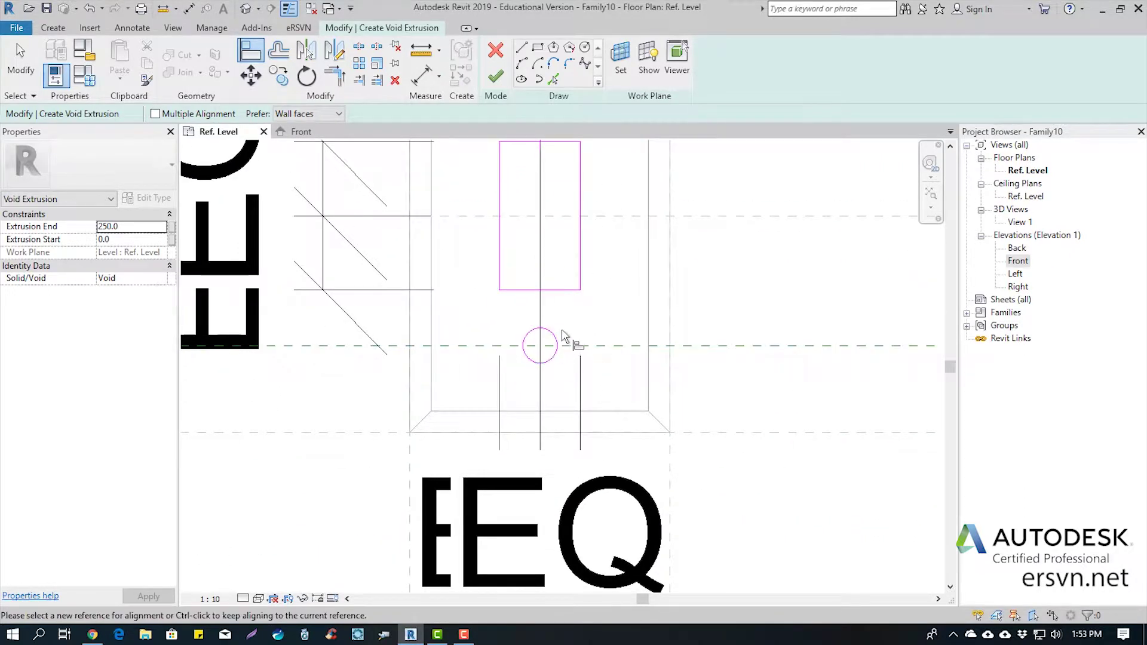
{"action": "left_click", "coordinate": [555, 353]}
Step: Lock a circle's alignment to the horizontal reference plane with the AL command
{"action": "key", "text": "Escape"}
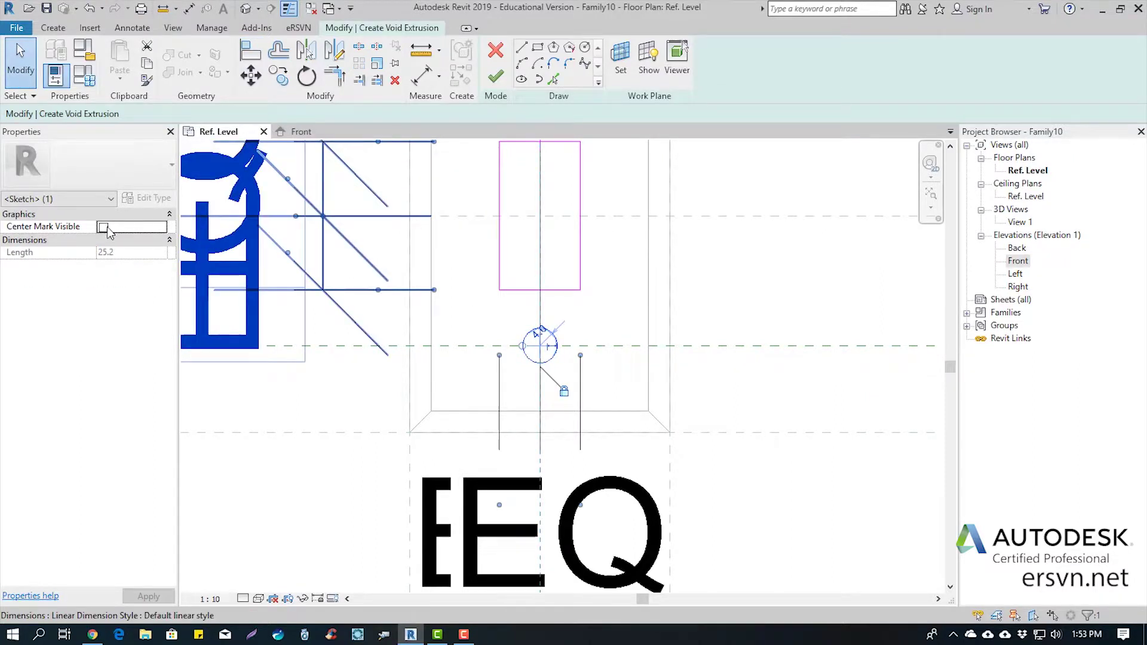
{"action": "key", "text": "Escape"}
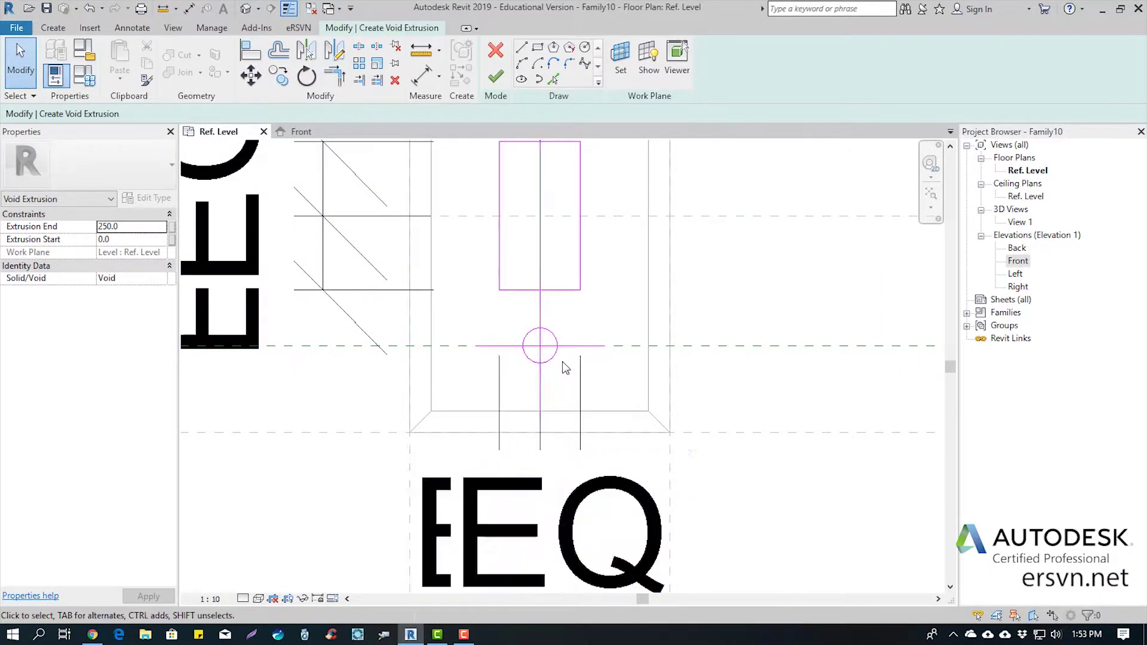
{"action": "scroll", "coordinate": [558, 335], "scroll_direction": "up", "scroll_amount": 3}
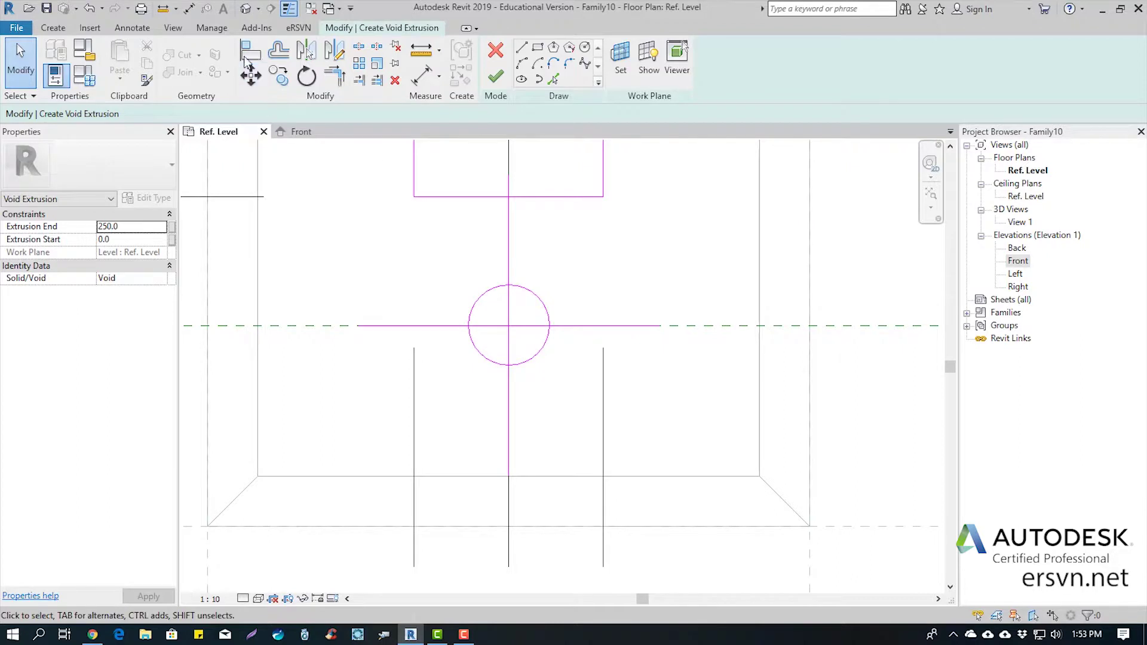
{"action": "key", "text": "a"}
{"action": "key", "text": "l"}
{"action": "left_click", "coordinate": [705, 327]}
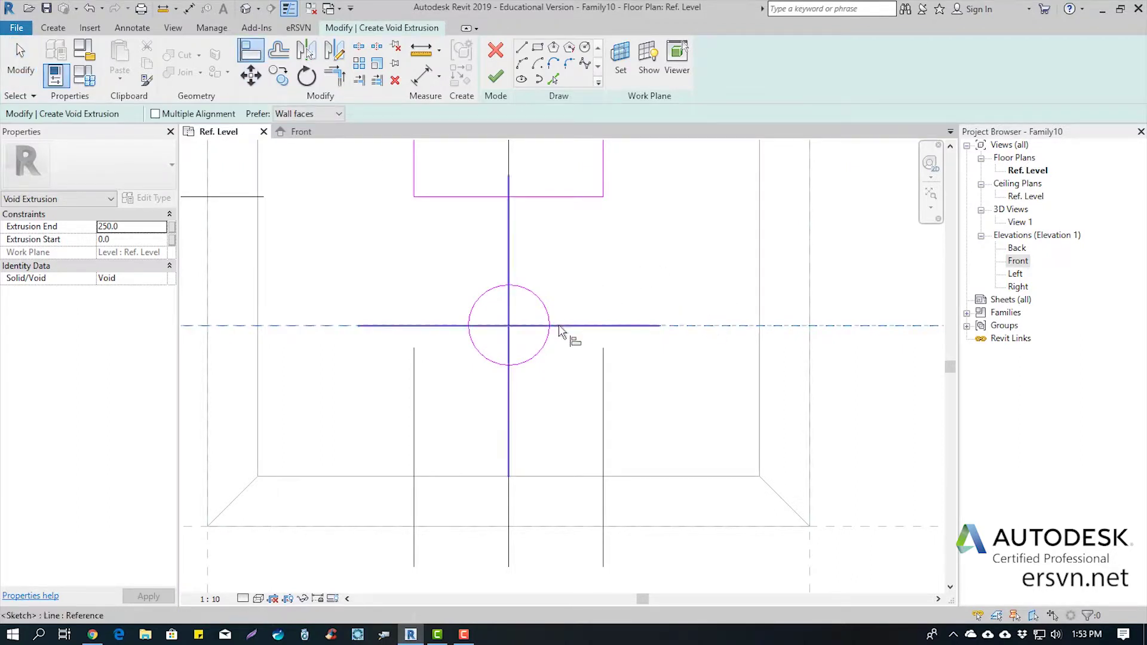
{"action": "left_click", "coordinate": [536, 351]}
{"action": "scroll", "coordinate": [529, 332], "scroll_direction": "down", "scroll_amount": 5}
{"action": "scroll", "coordinate": [524, 305], "scroll_direction": "up", "scroll_amount": 3}
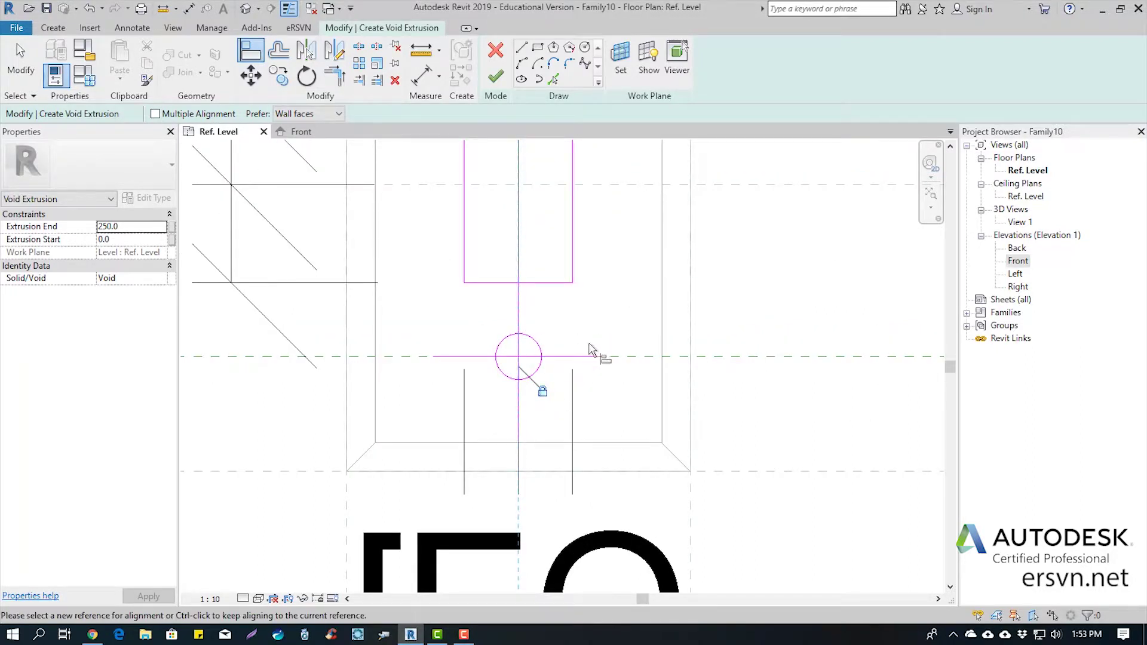
{"action": "scroll", "coordinate": [597, 353], "scroll_direction": "down", "scroll_amount": 3}
{"action": "key", "text": "Escape"}
{"action": "key", "text": "Escape"}
Step: Finish the void extrusion combining the centred rectangle and both circles
{"action": "middle_click_drag", "start_coordinate": [596, 302], "coordinate": [566, 295]}
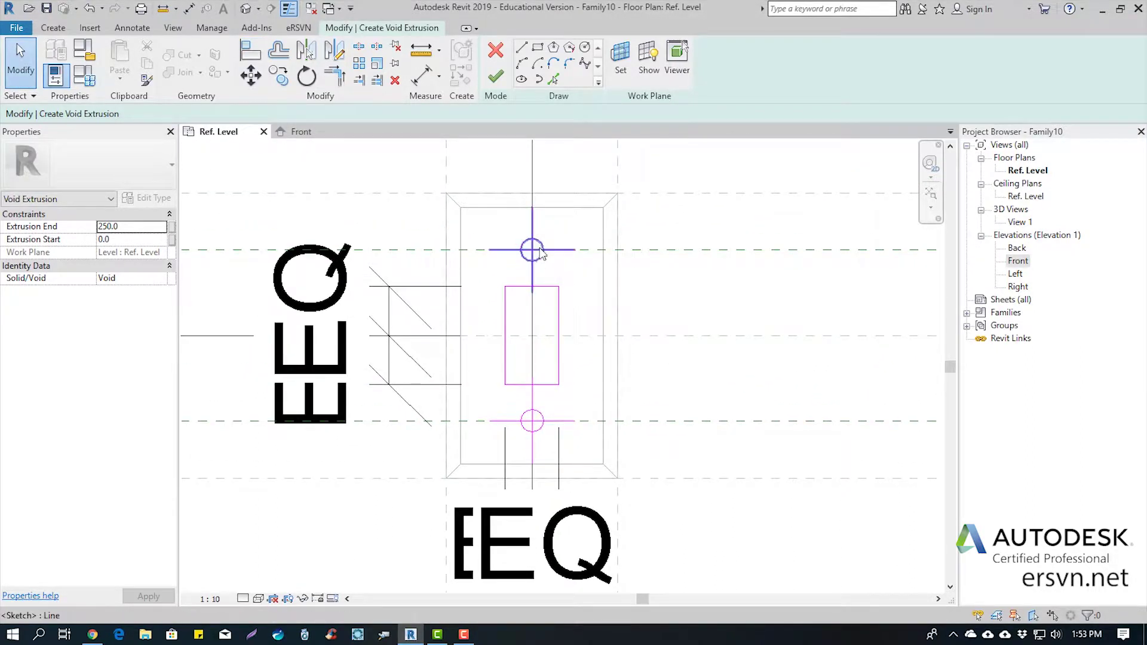
{"action": "scroll", "coordinate": [550, 239], "scroll_direction": "up", "scroll_amount": 1}
{"action": "middle_click_drag", "start_coordinate": [550, 239], "coordinate": [504, 266]}
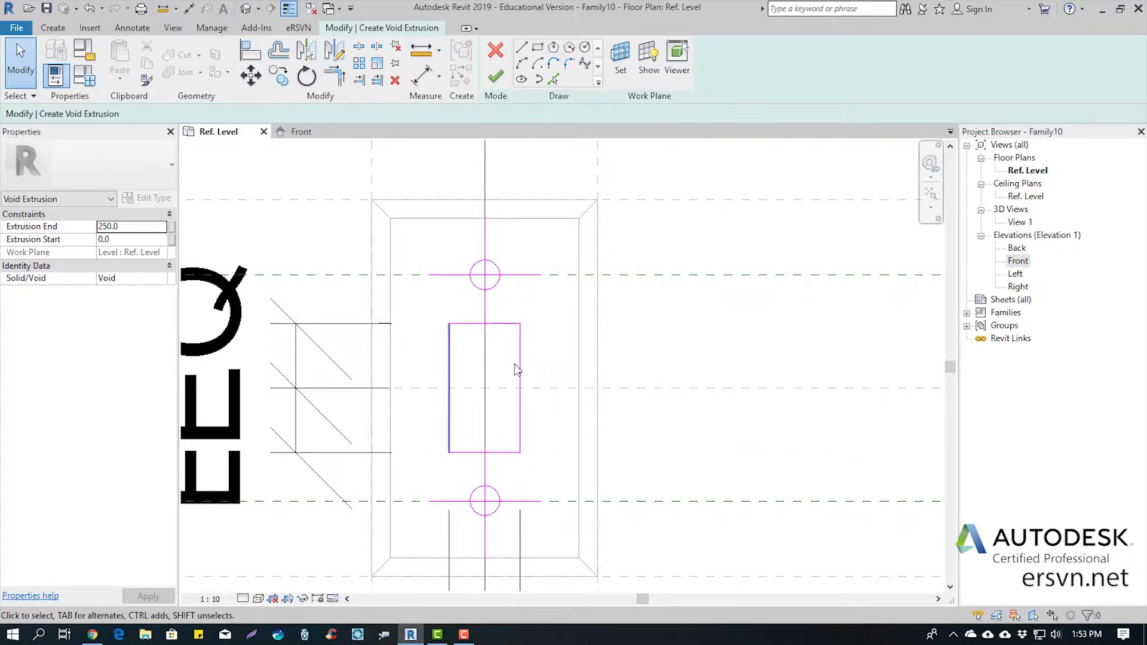
{"action": "left_click", "coordinate": [495, 76]}
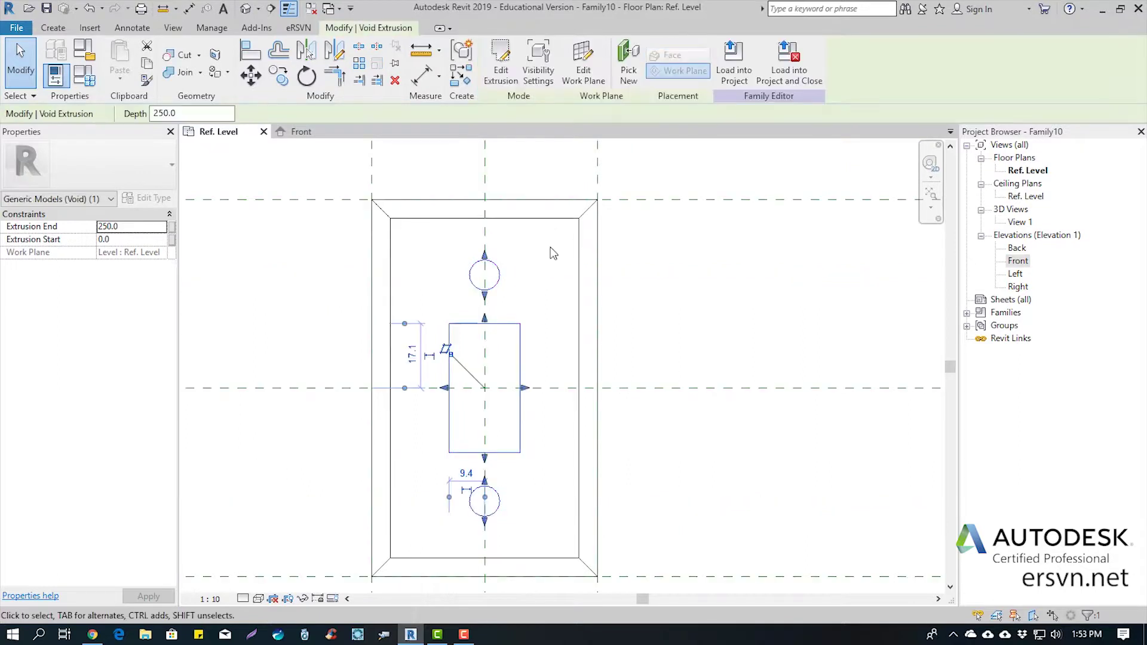
Step: In the Front elevation, pull the void's top down so it is only 10 deep
{"action": "left_click", "coordinate": [667, 273]}
{"action": "left_click", "coordinate": [296, 132]}
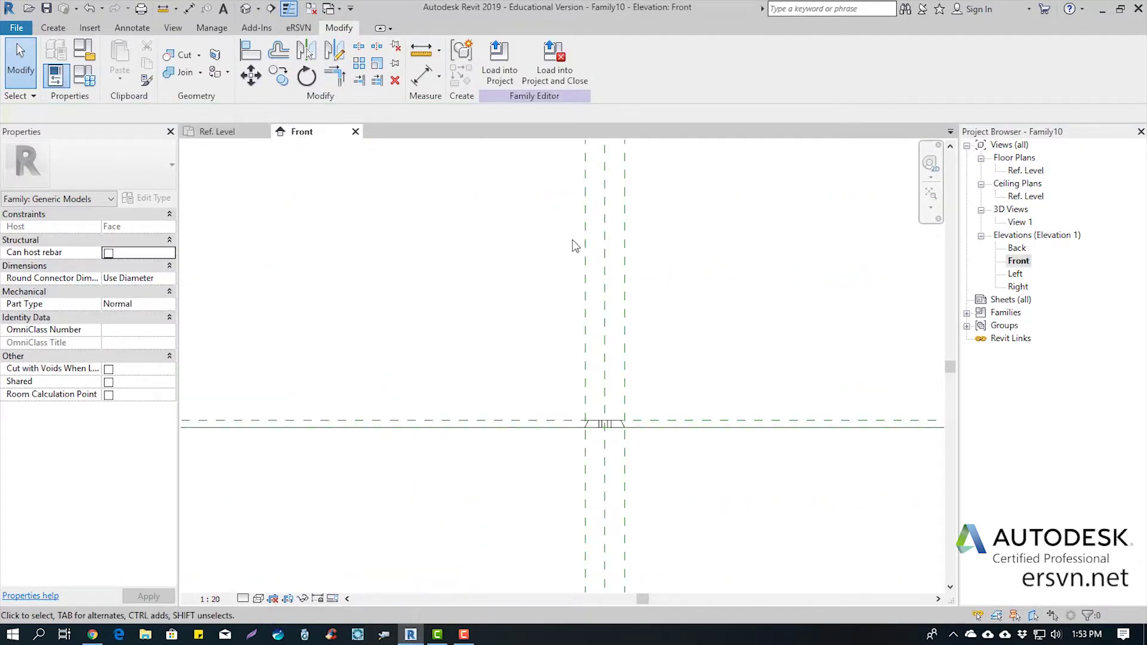
{"action": "scroll", "coordinate": [615, 425], "scroll_direction": "up", "scroll_amount": 4}
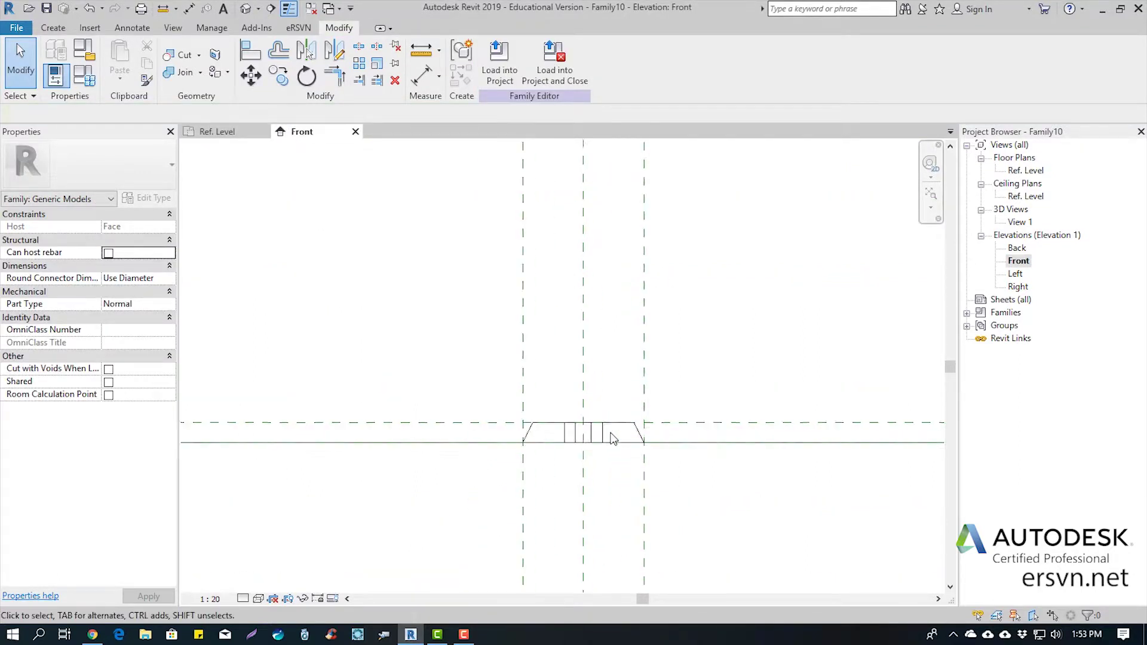
{"action": "scroll", "coordinate": [616, 424], "scroll_direction": "up", "scroll_amount": 3}
{"action": "left_click", "coordinate": [595, 445]}
{"action": "scroll", "coordinate": [583, 449], "scroll_direction": "down", "scroll_amount": 4}
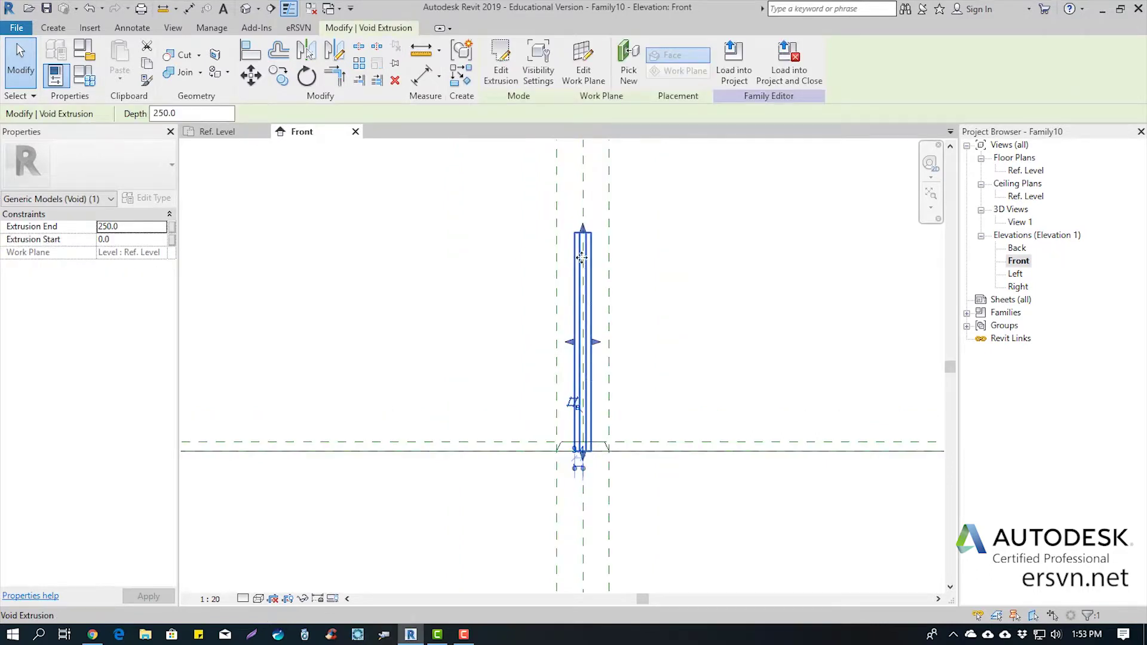
{"action": "left_click_drag", "start_coordinate": [583, 233], "coordinate": [583, 441]}
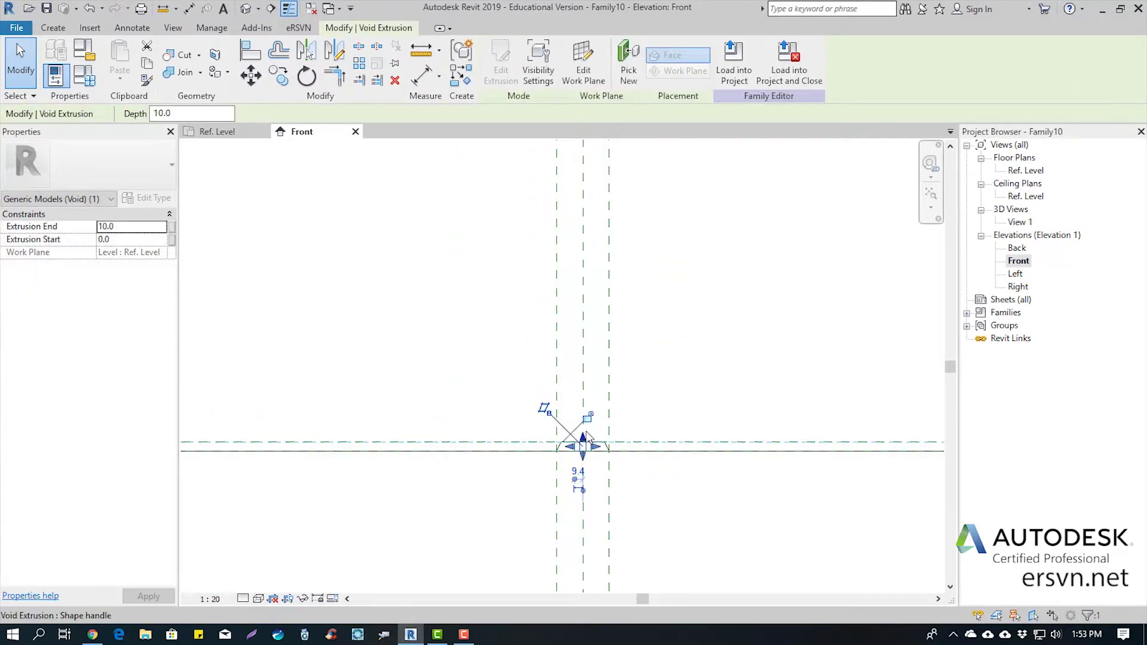
{"action": "left_click", "coordinate": [359, 230]}
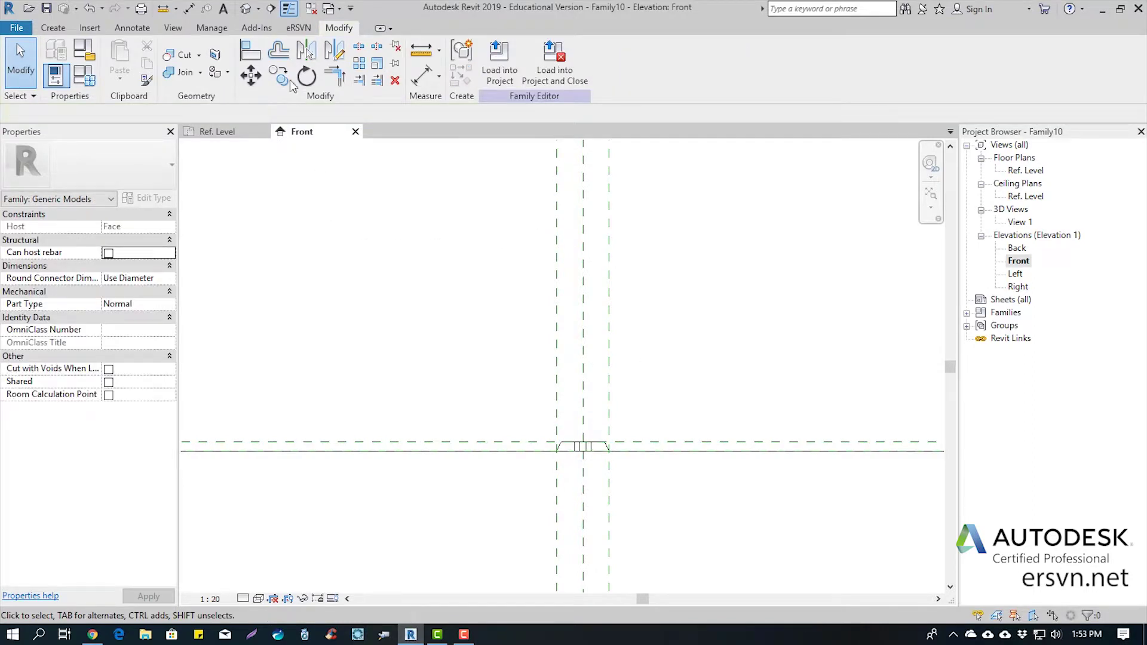
Step: Orbit the 3D view to inspect the rectangular opening and two screw holes
{"action": "left_click", "coordinate": [245, 9]}
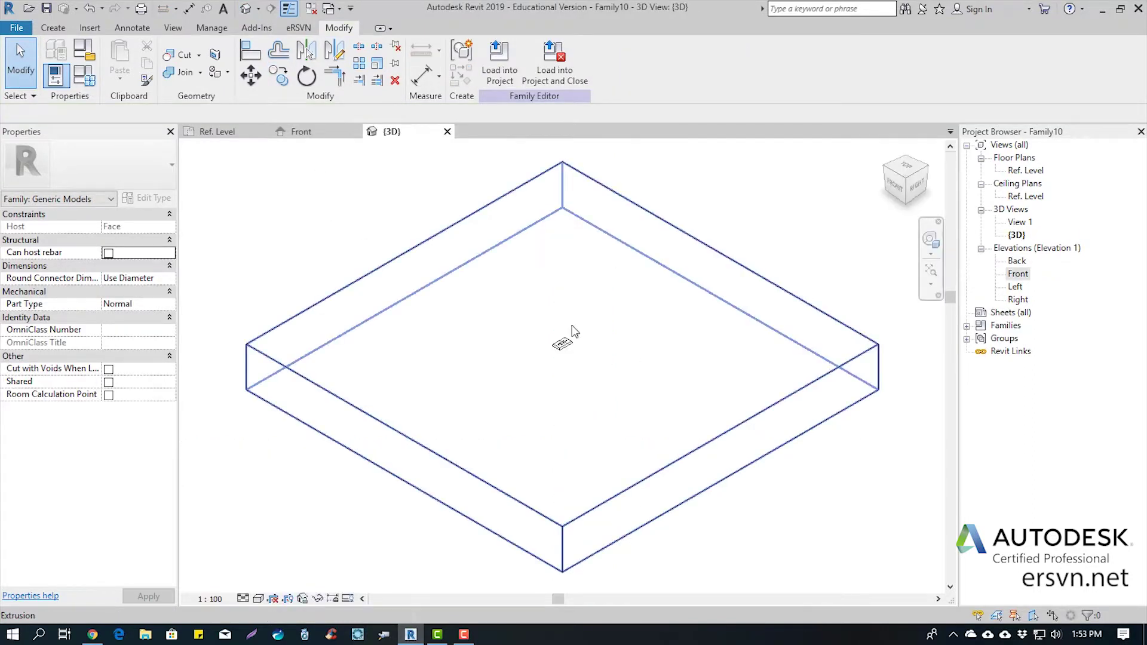
{"action": "mouse_move", "coordinate": [586, 360]}
{"action": "middle_mouse_down", "text": "shift"}
{"action": "mouse_move", "coordinate": [528, 419]}
{"action": "mouse_move", "coordinate": [504, 372]}
{"action": "mouse_move", "coordinate": [531, 422]}
{"action": "middle_mouse_up", "text": "shift"}
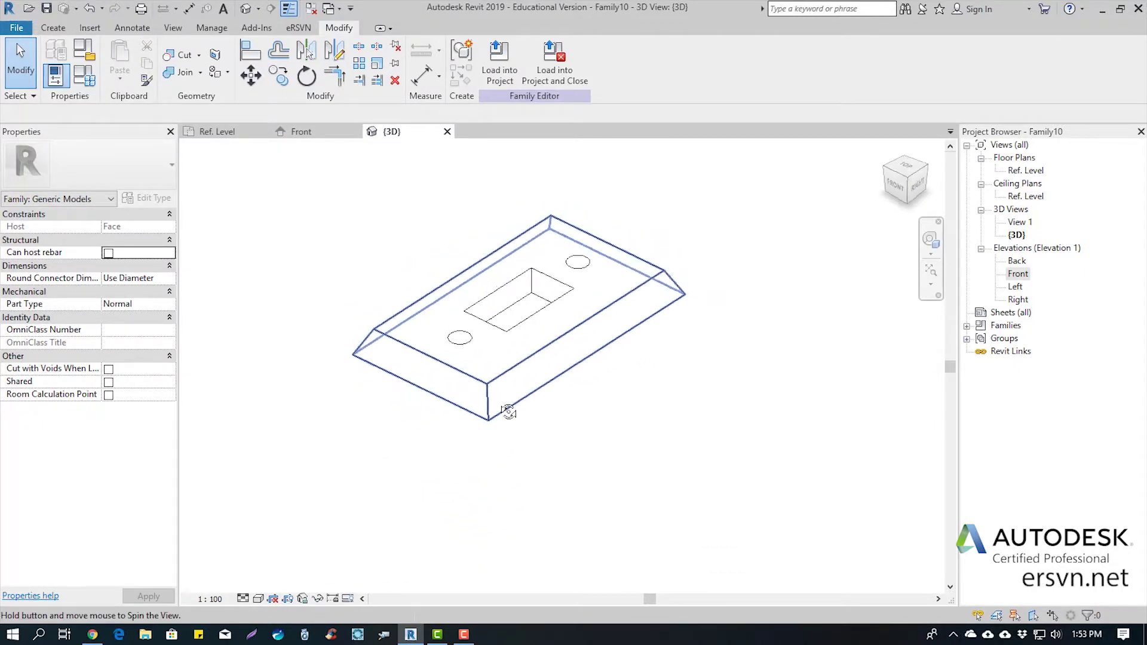
{"action": "middle_click_drag", "start_coordinate": [351, 272], "coordinate": [425, 346]}
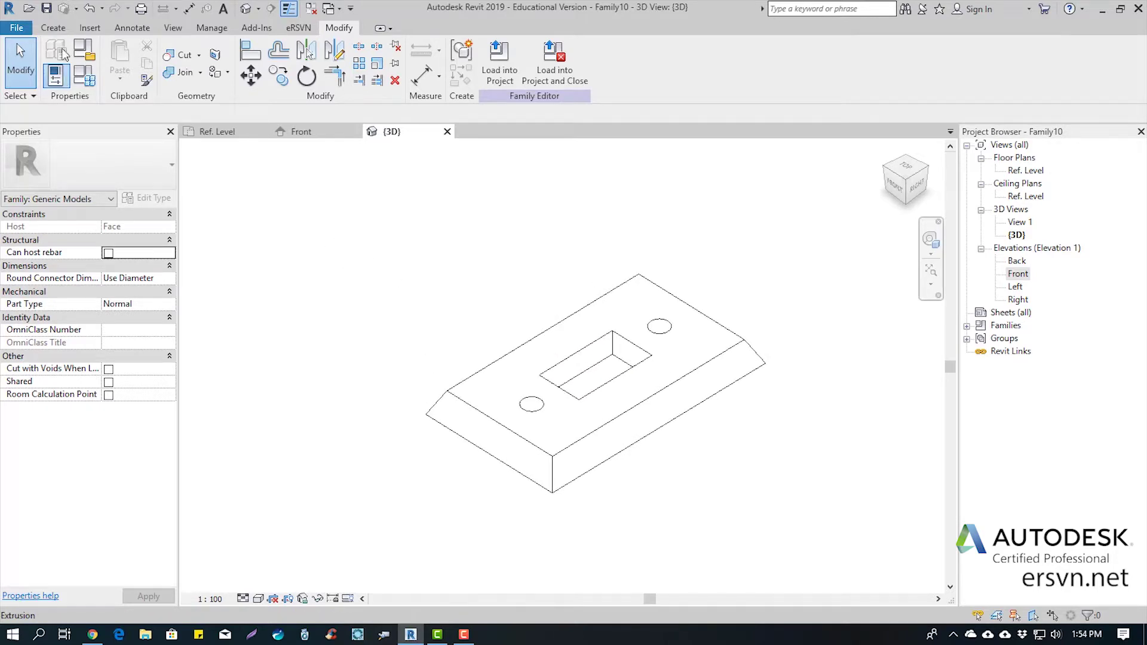
{"action": "left_click", "coordinate": [57, 31]}
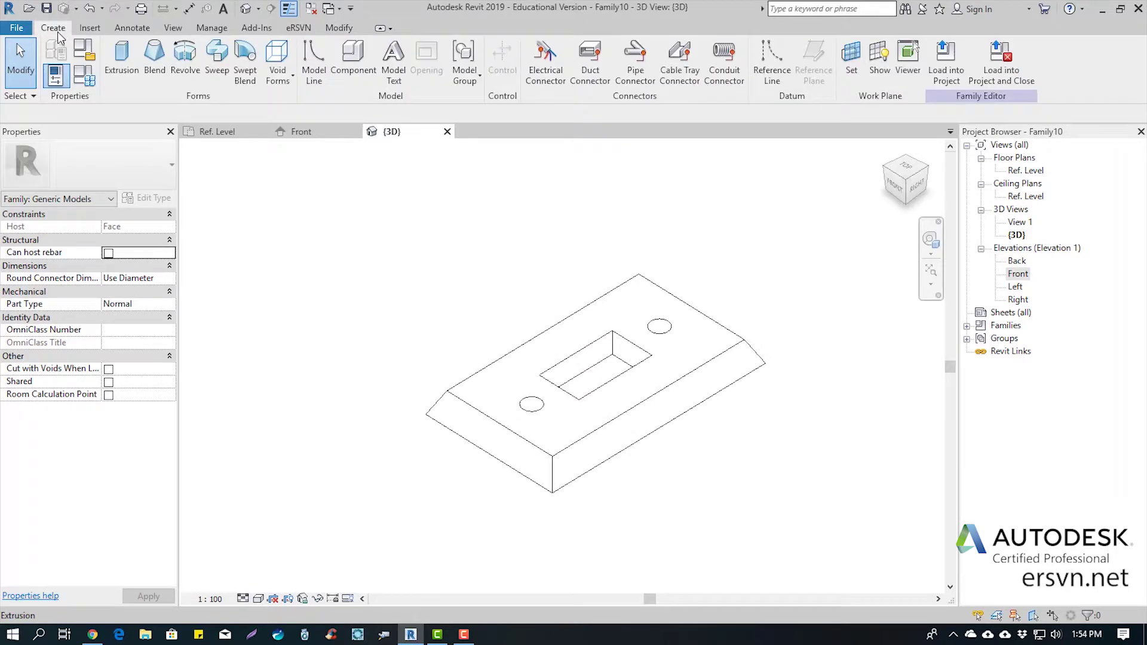
Step: Place an electrical connector on the plate's top face with Power load classification
{"action": "left_click", "coordinate": [544, 76]}
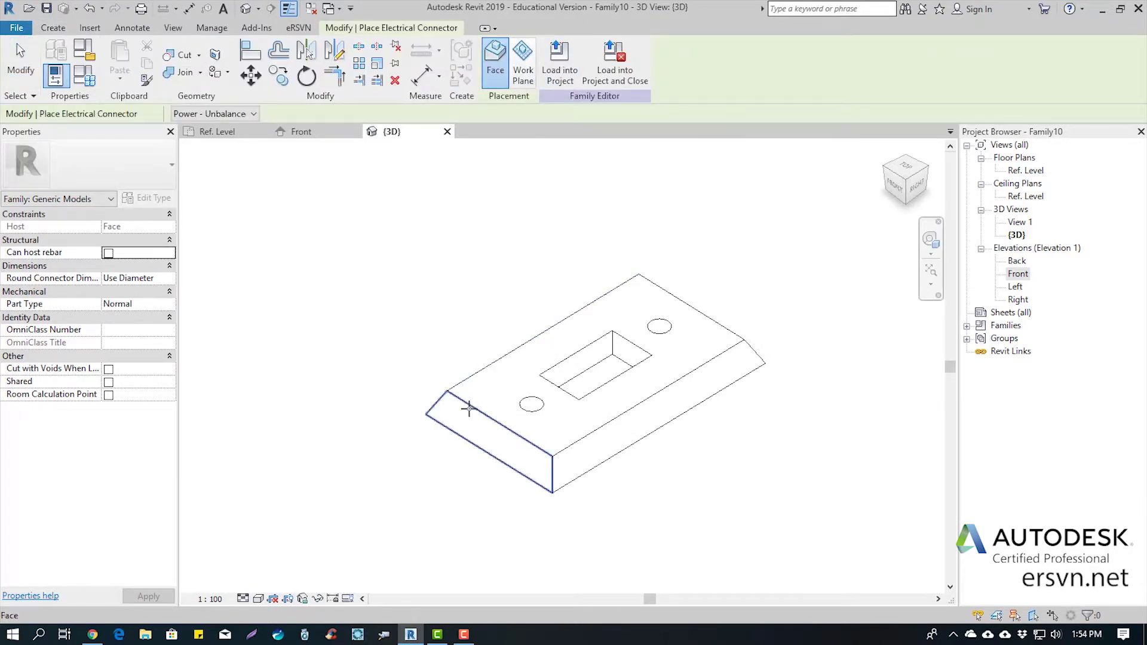
{"action": "key", "text": "Tab"}
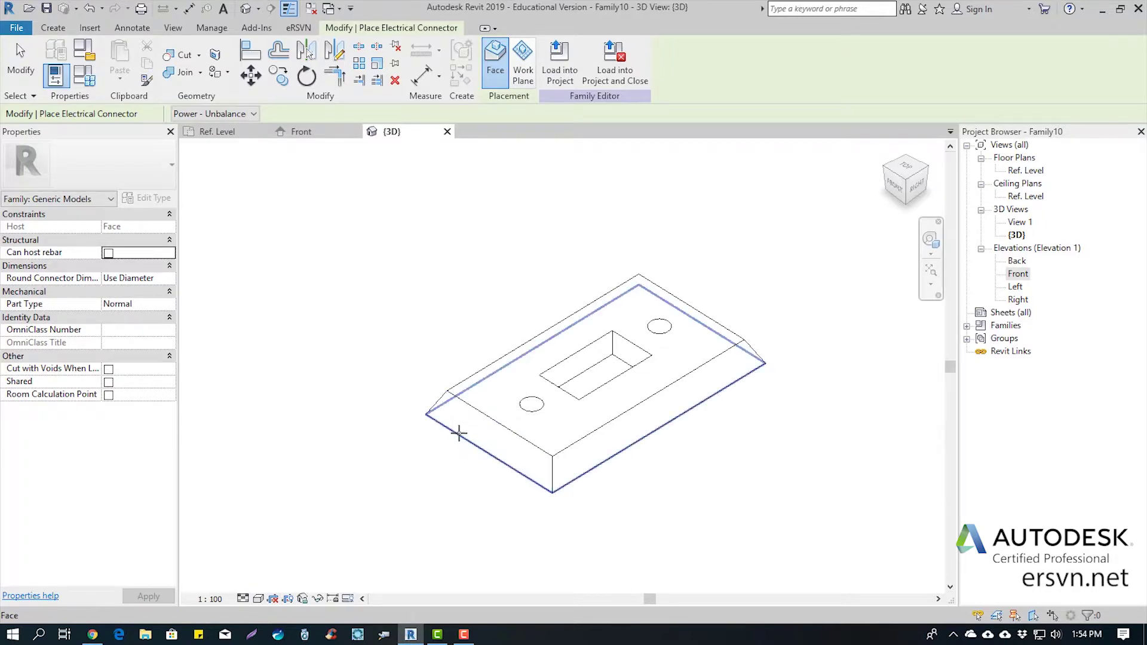
{"action": "left_click", "coordinate": [459, 431]}
{"action": "scroll", "coordinate": [356, 336], "scroll_direction": "down", "scroll_amount": 2}
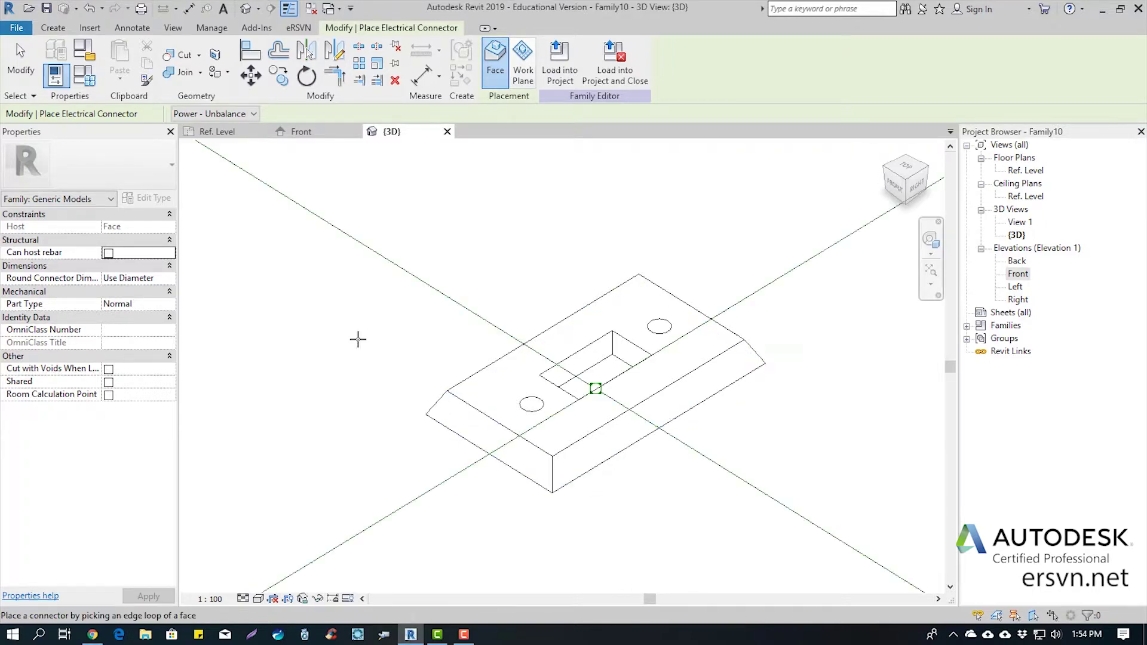
{"action": "scroll", "coordinate": [441, 348], "scroll_direction": "down", "scroll_amount": 3}
{"action": "scroll", "coordinate": [441, 323], "scroll_direction": "down", "scroll_amount": 2}
{"action": "key", "text": "Escape"}
{"action": "left_click", "coordinate": [434, 331]}
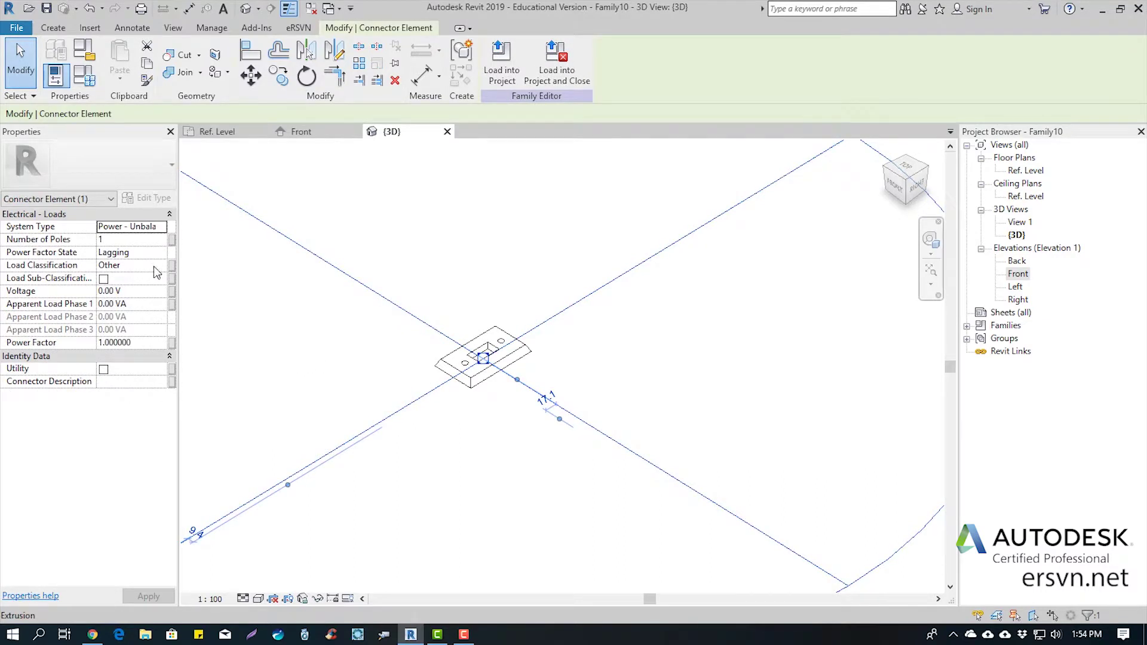
{"action": "left_click", "coordinate": [153, 267]}
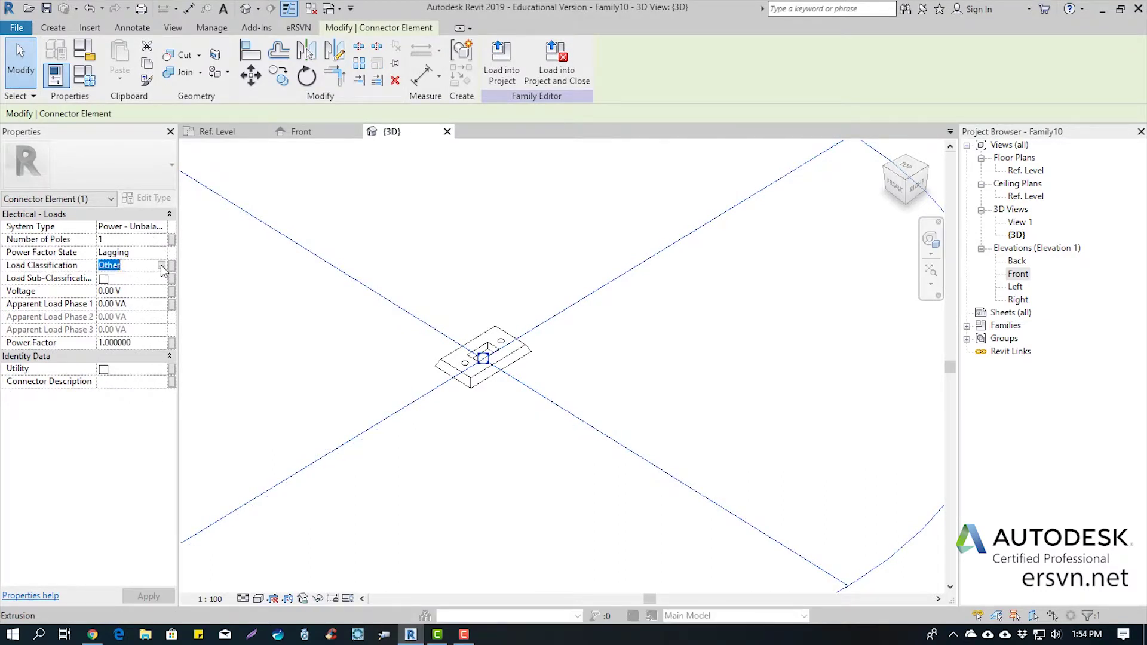
{"action": "left_click", "coordinate": [161, 265]}
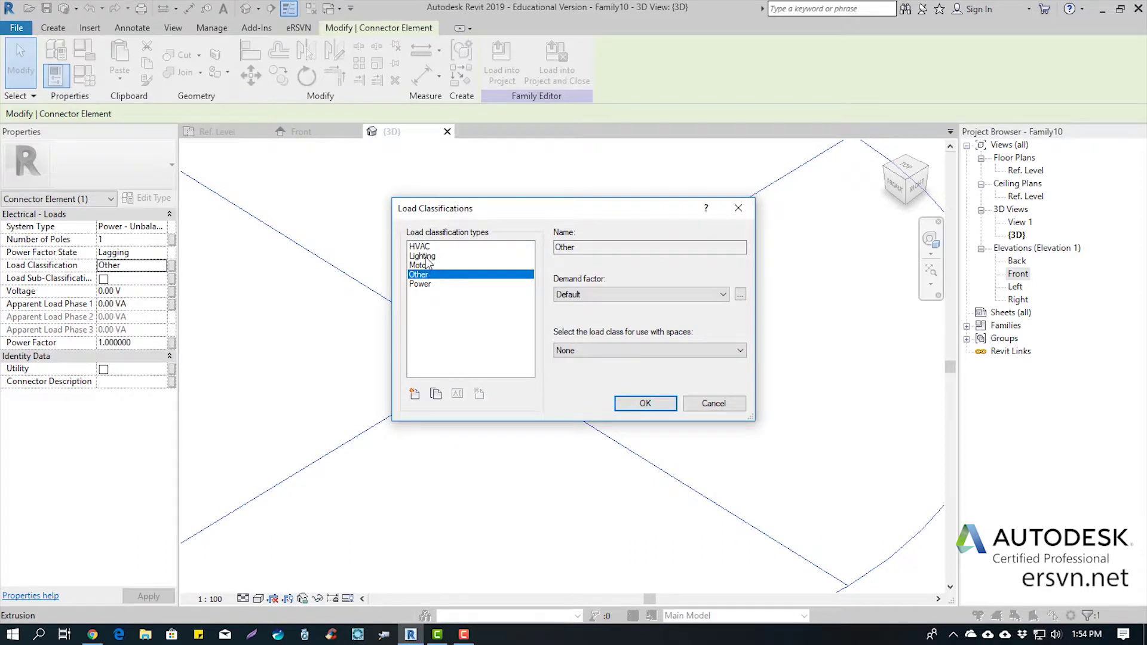
{"action": "left_click", "coordinate": [418, 284]}
{"action": "left_click", "coordinate": [646, 405]}
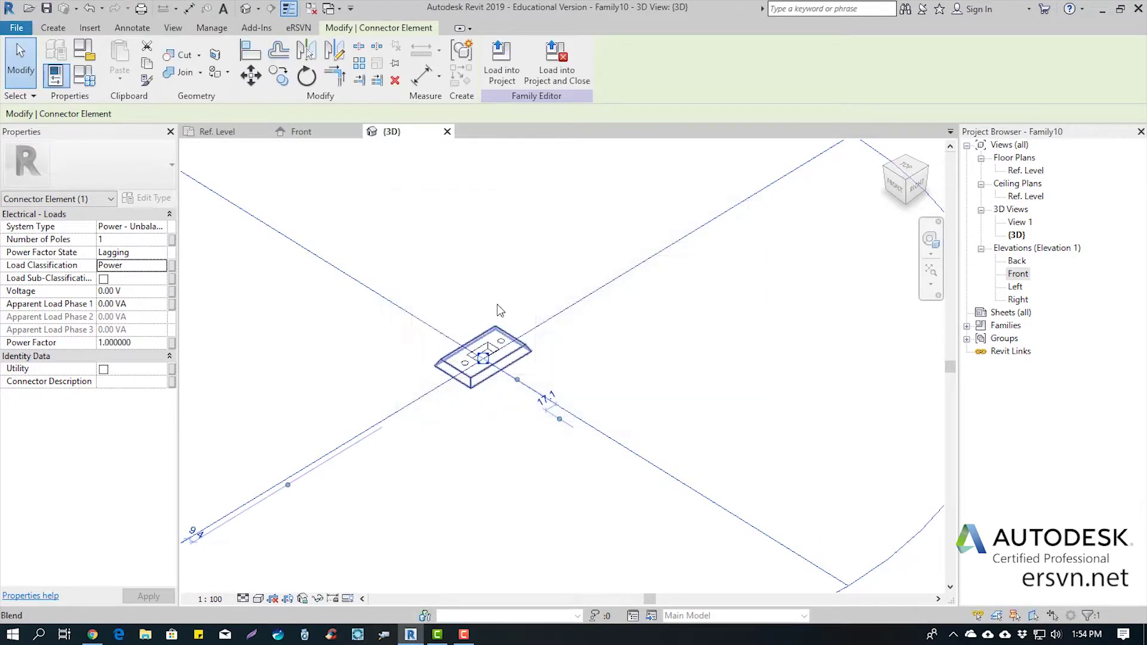
Step: Set the connector voltage to 120 and link it to a new Vol Switch parameter
{"action": "left_click", "coordinate": [141, 293]}
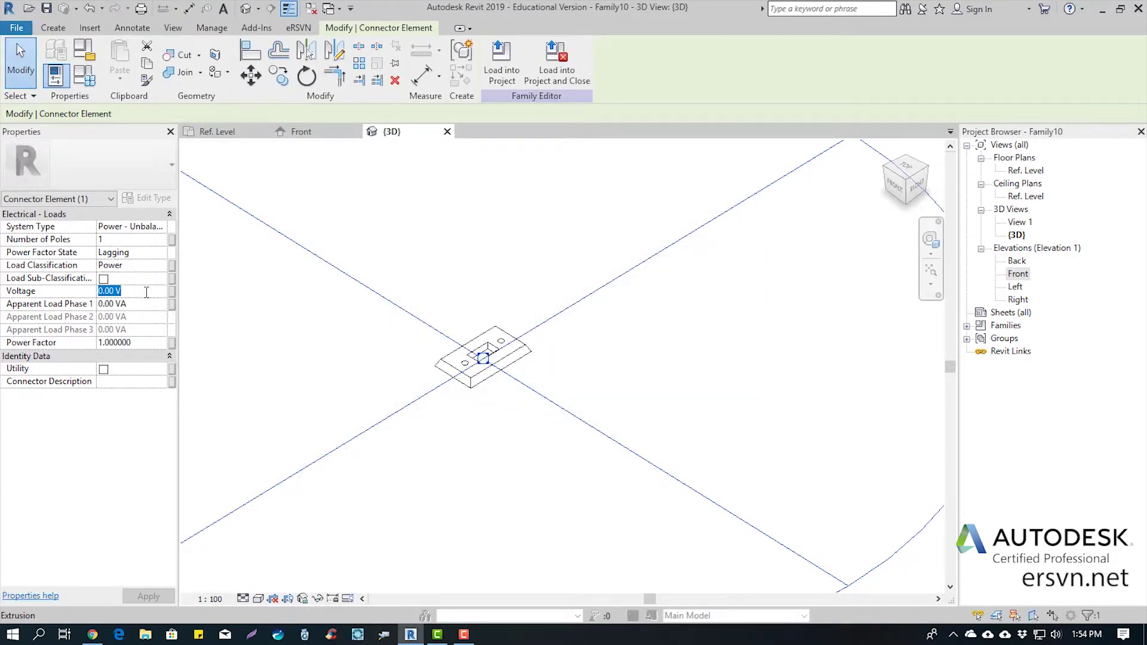
{"action": "type", "text": "120"}
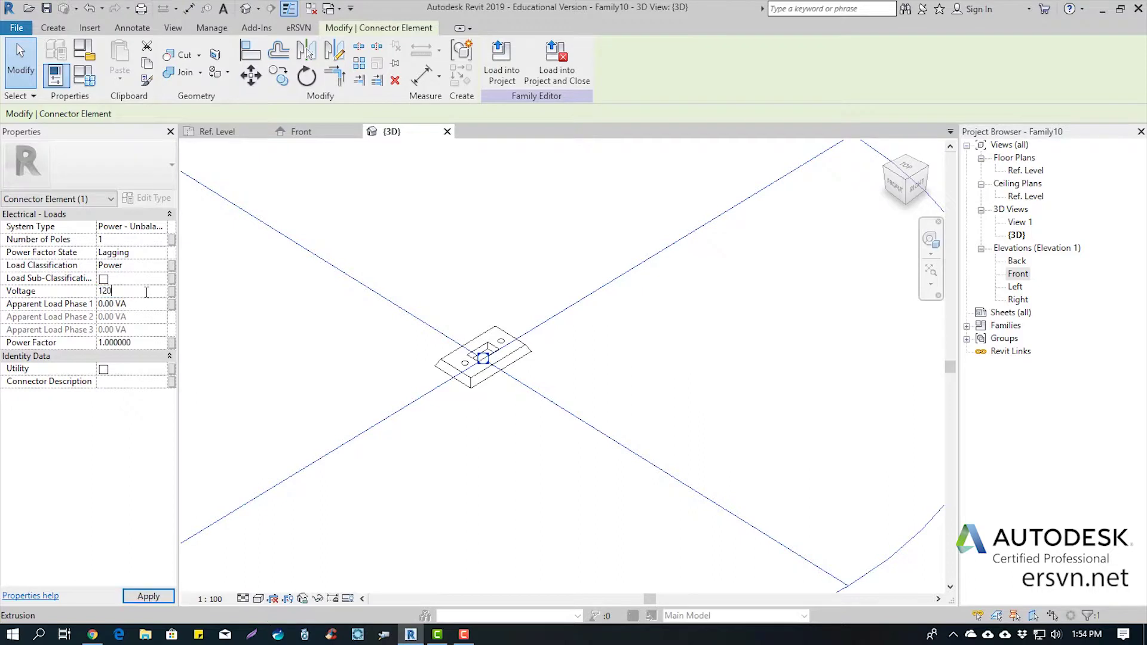
{"action": "key", "text": "Return"}
{"action": "left_click", "coordinate": [173, 292]}
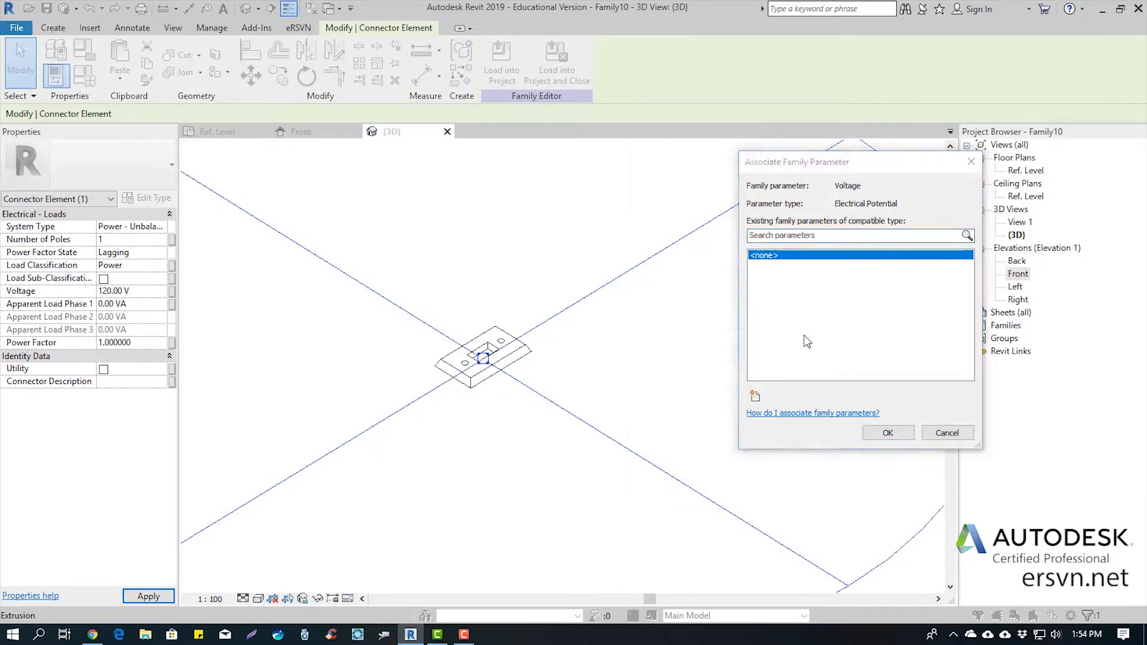
{"action": "left_click", "coordinate": [755, 397]}
{"action": "type", "text": "V"}
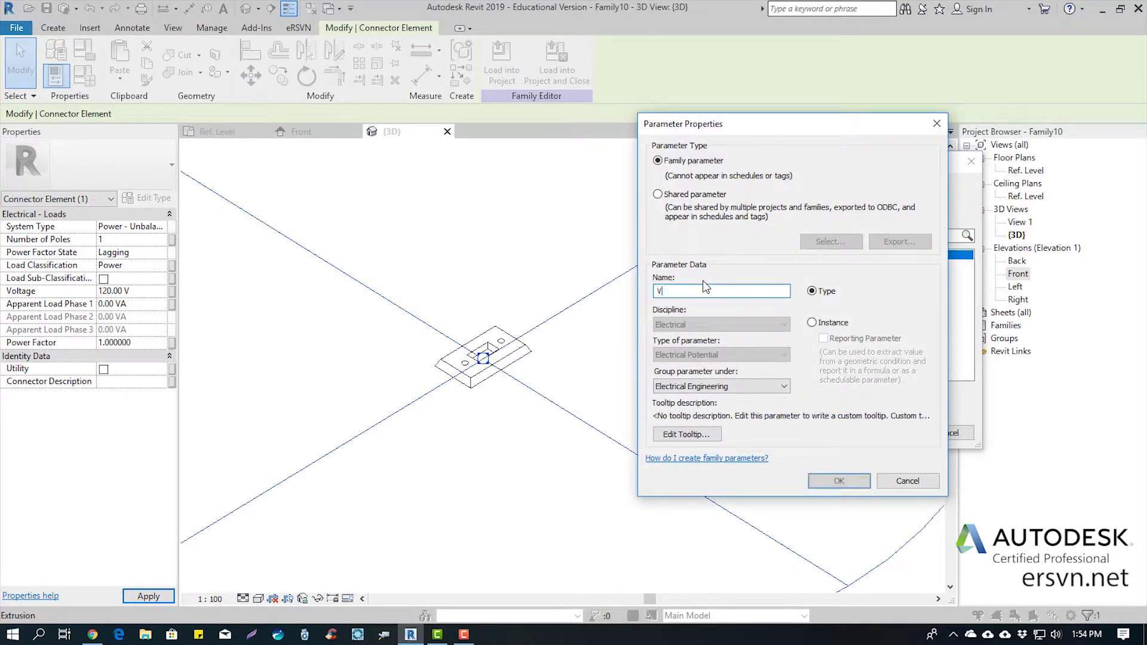
{"action": "type", "text": "ol Switch"}
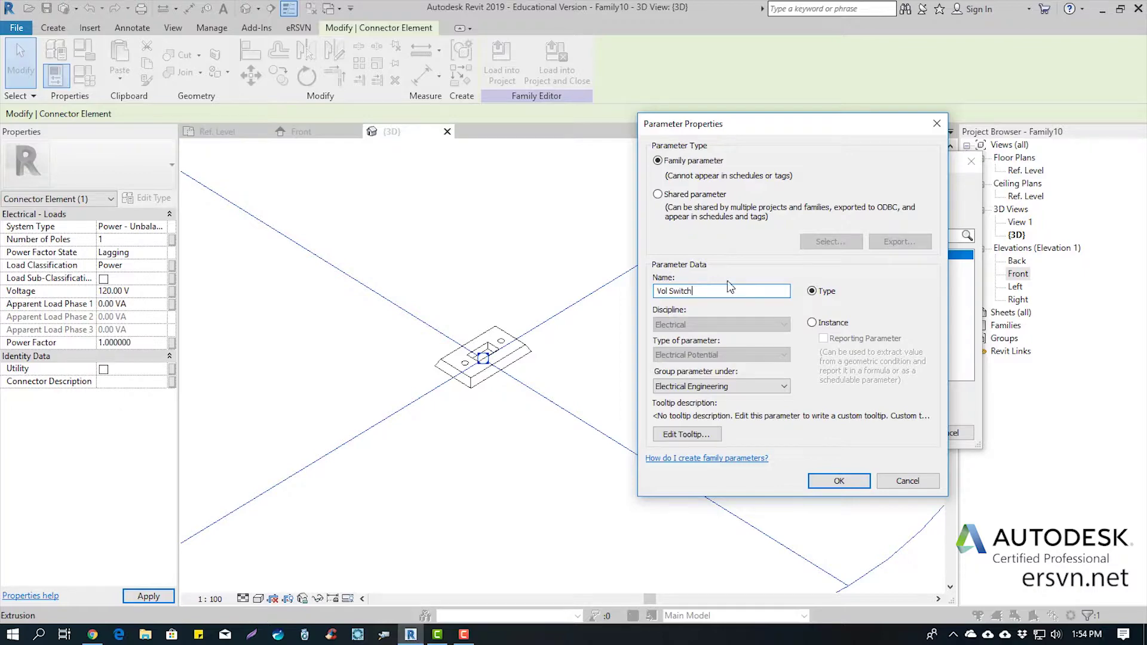
{"action": "left_click", "coordinate": [839, 481]}
{"action": "left_click", "coordinate": [887, 433]}
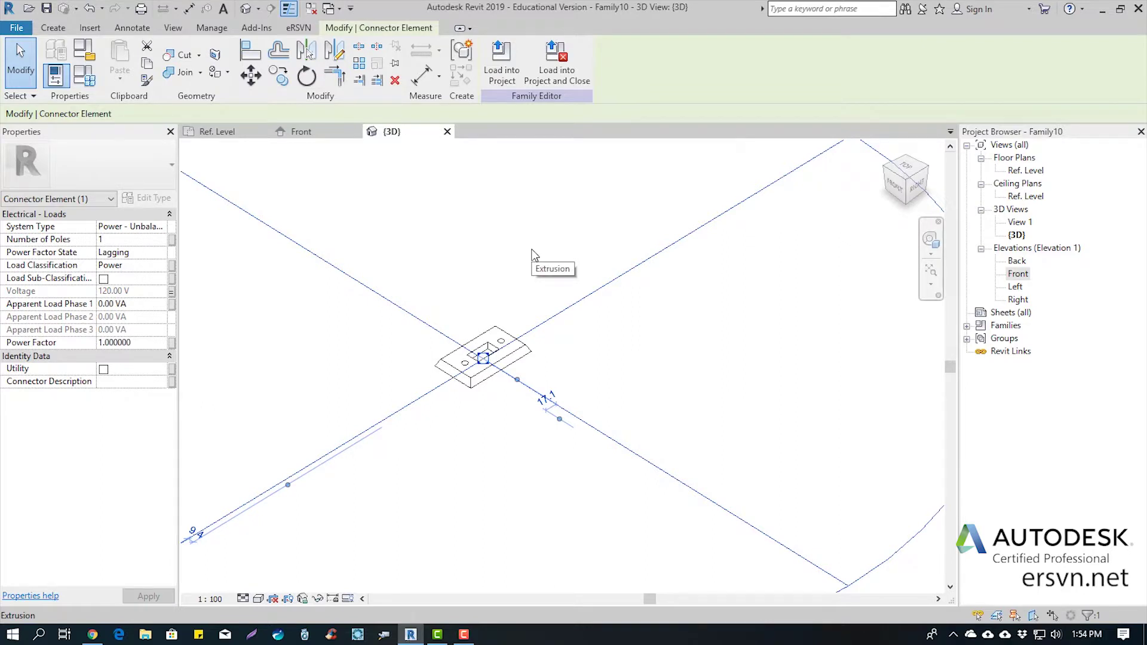
{"action": "left_click", "coordinate": [494, 296]}
Step: Change the family category to Electrical Fixtures
{"action": "scroll", "coordinate": [478, 299], "scroll_direction": "down", "scroll_amount": 1}
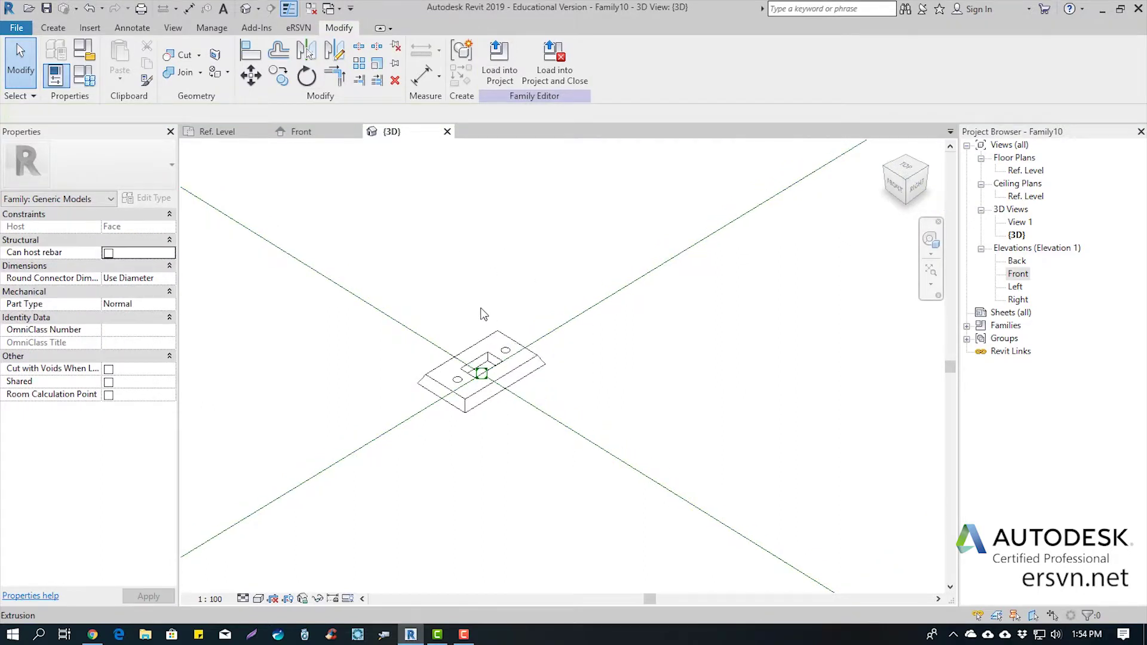
{"action": "scroll", "coordinate": [471, 300], "scroll_direction": "down", "scroll_amount": 1}
{"action": "scroll", "coordinate": [478, 305], "scroll_direction": "down", "scroll_amount": 1}
{"action": "scroll", "coordinate": [490, 307], "scroll_direction": "down", "scroll_amount": 2}
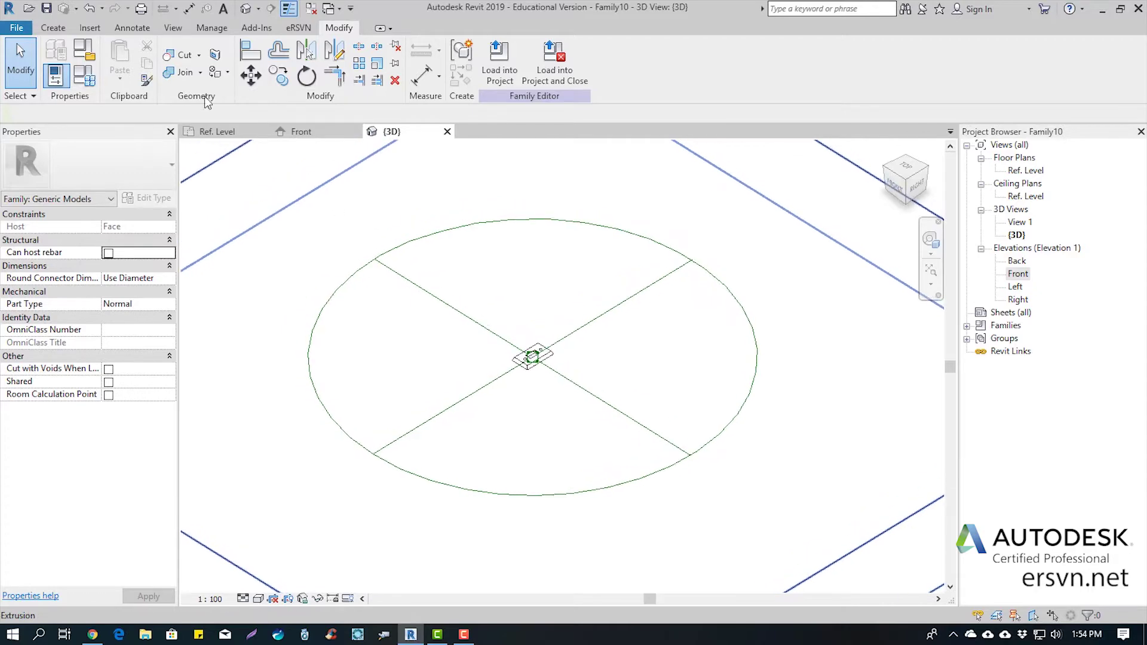
{"action": "left_click", "coordinate": [82, 52]}
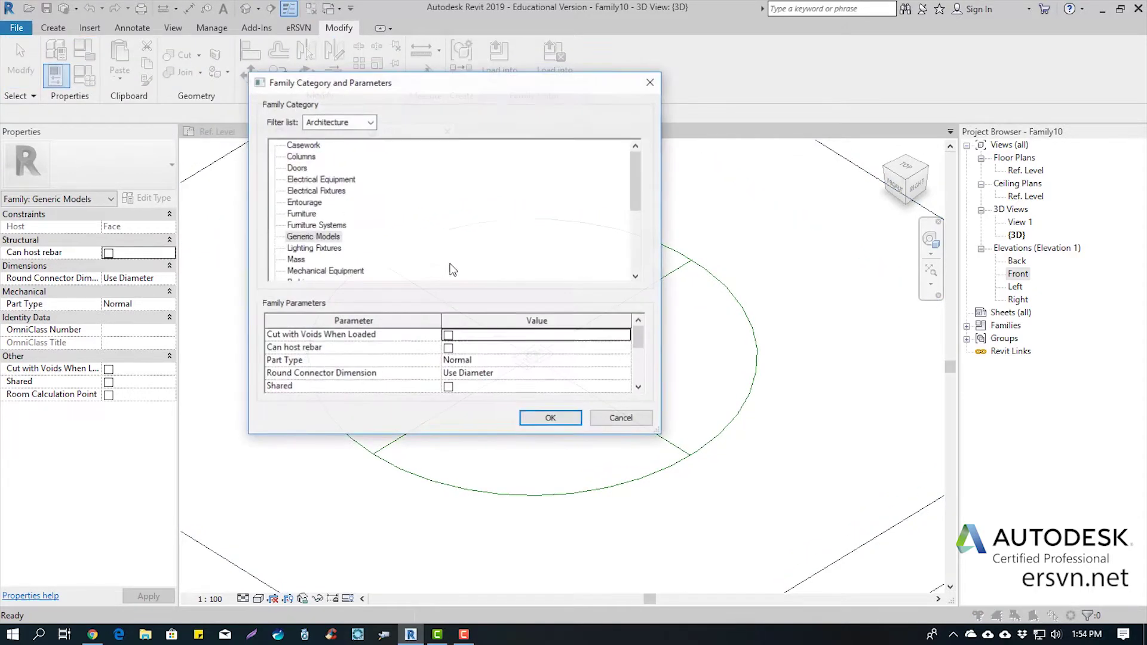
{"action": "scroll", "coordinate": [352, 237], "scroll_direction": "down", "scroll_amount": 1}
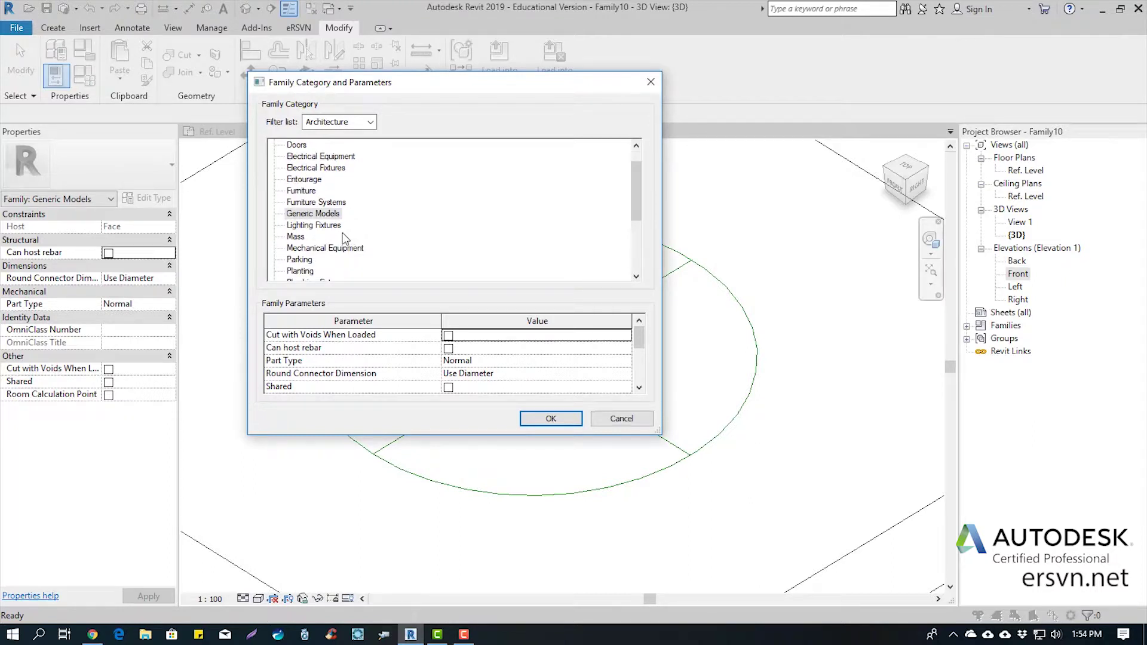
{"action": "scroll", "coordinate": [343, 232], "scroll_direction": "down", "scroll_amount": 1}
{"action": "left_click", "coordinate": [317, 203]}
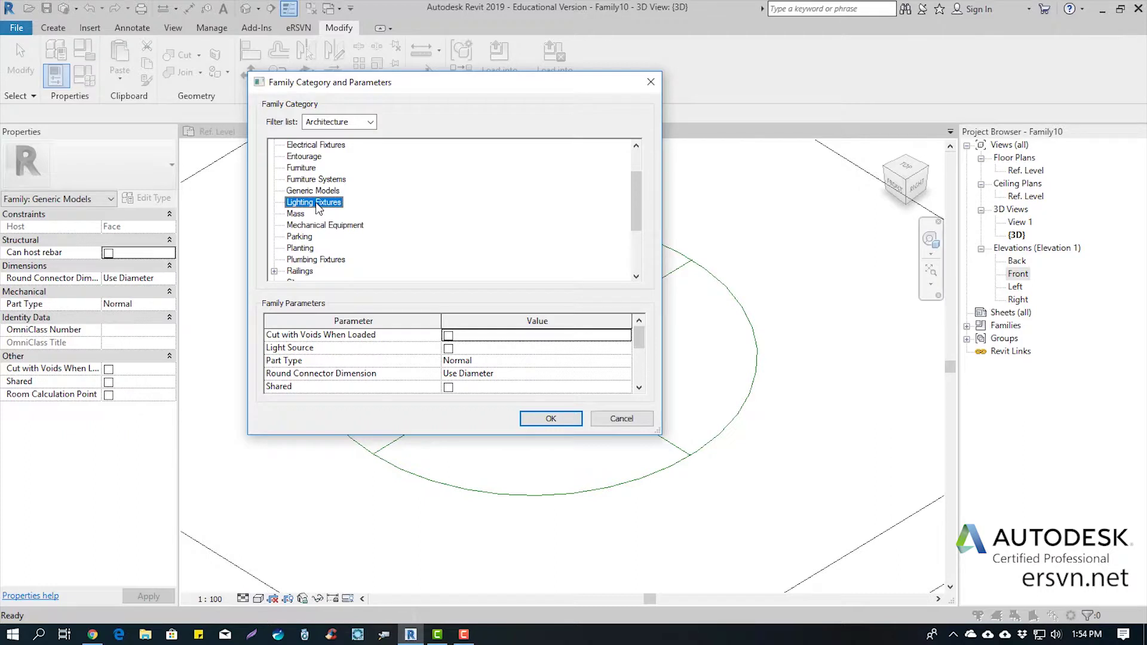
{"action": "scroll", "coordinate": [317, 208], "scroll_direction": "up", "scroll_amount": 1}
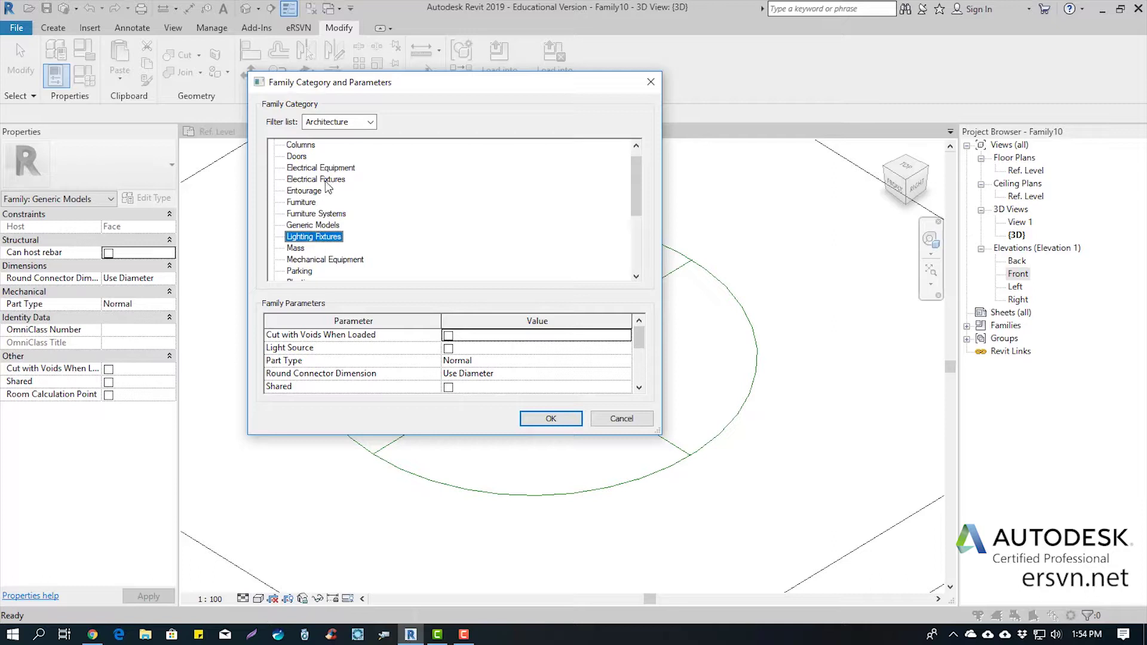
{"action": "left_click", "coordinate": [327, 183]}
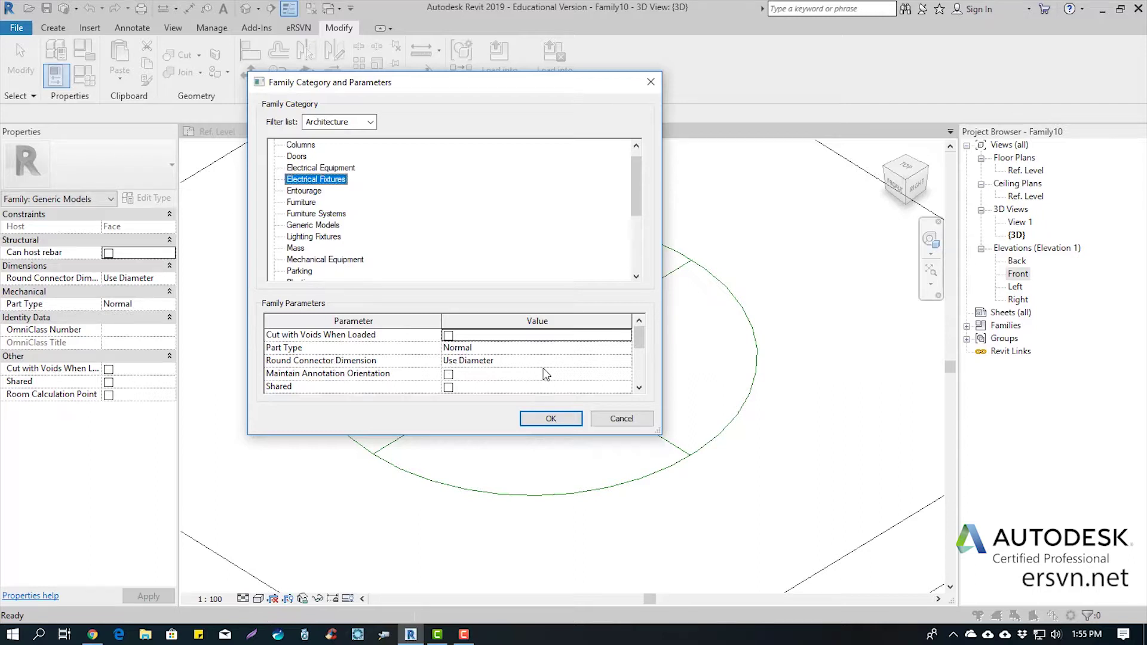
Step: Set Part Type to Switch and enable Maintain Annotation Orientation, then zoom to fit
{"action": "left_click", "coordinate": [584, 349]}
{"action": "left_click", "coordinate": [577, 350]}
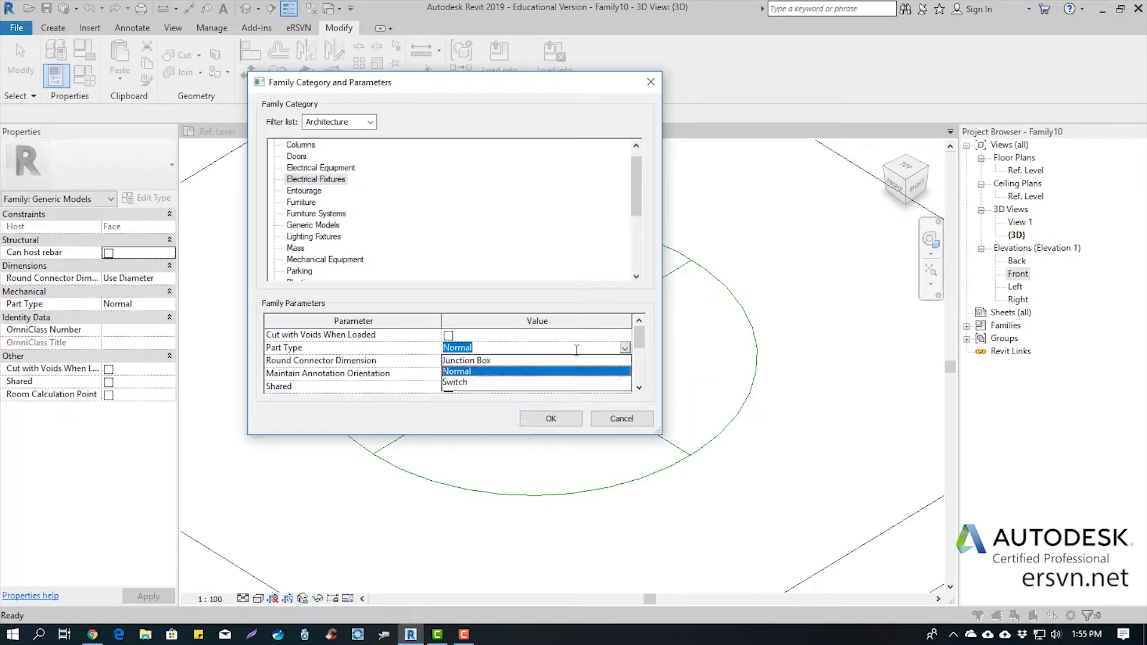
{"action": "left_click", "coordinate": [463, 383]}
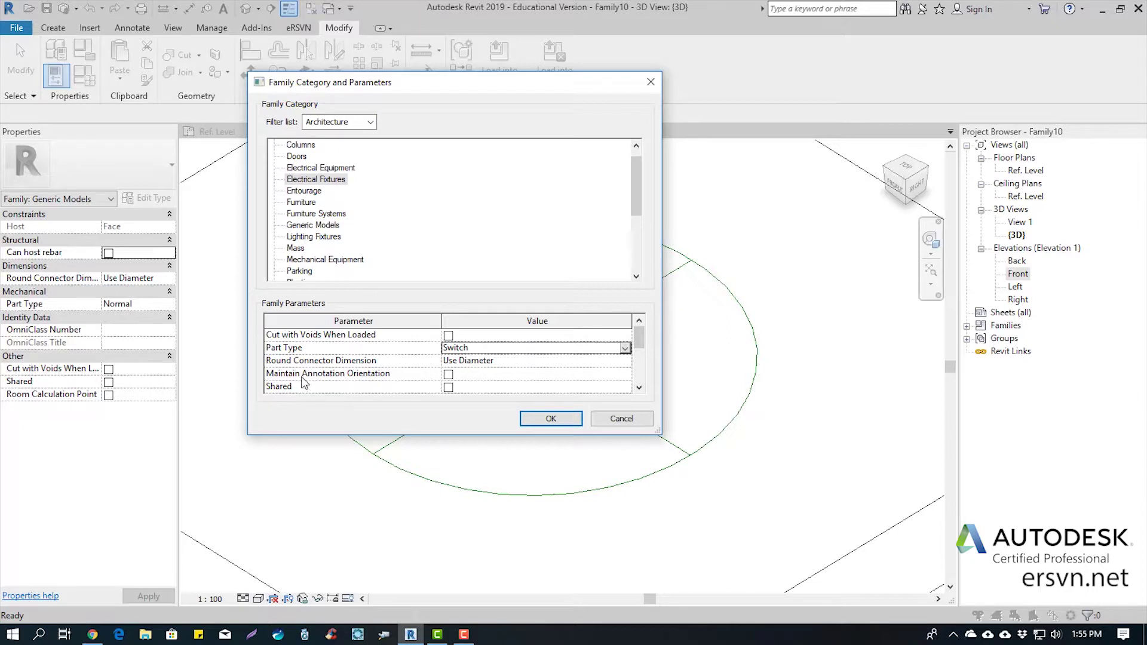
{"action": "left_click", "coordinate": [446, 379]}
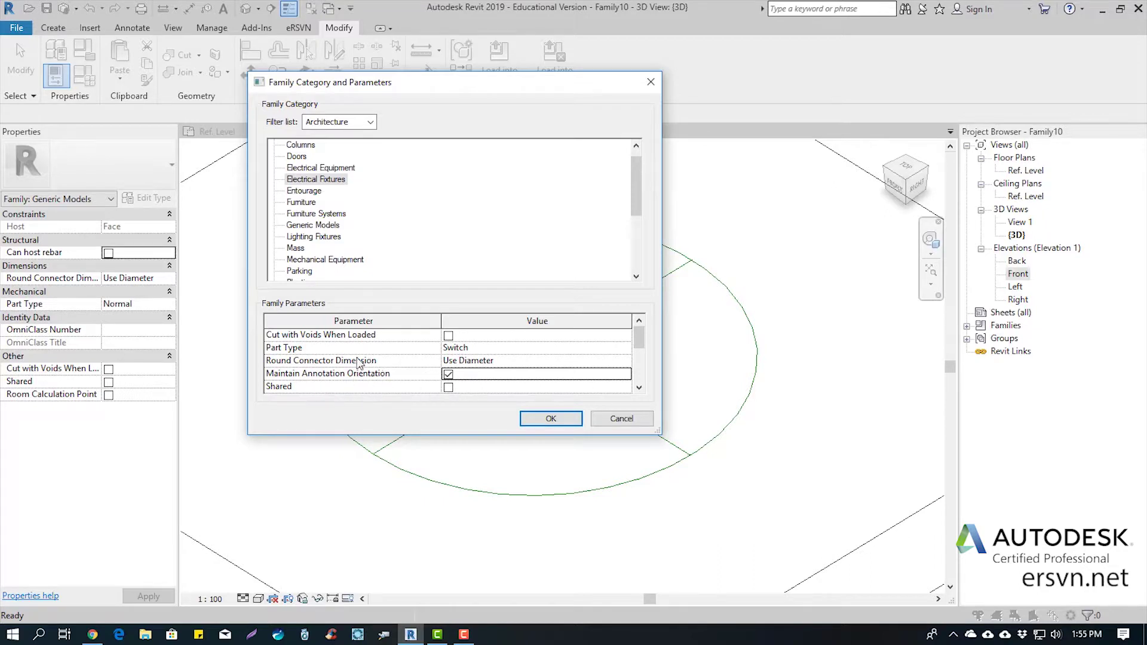
{"action": "left_click", "coordinate": [537, 422]}
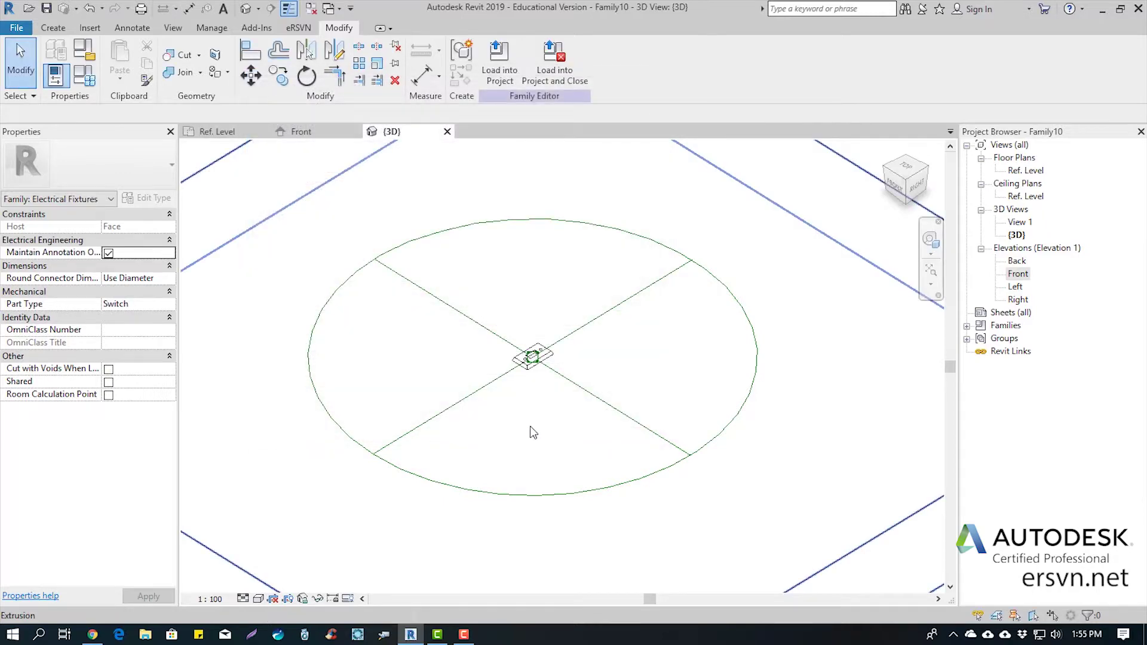
{"action": "key", "text": "z"}
{"action": "key", "text": "f"}
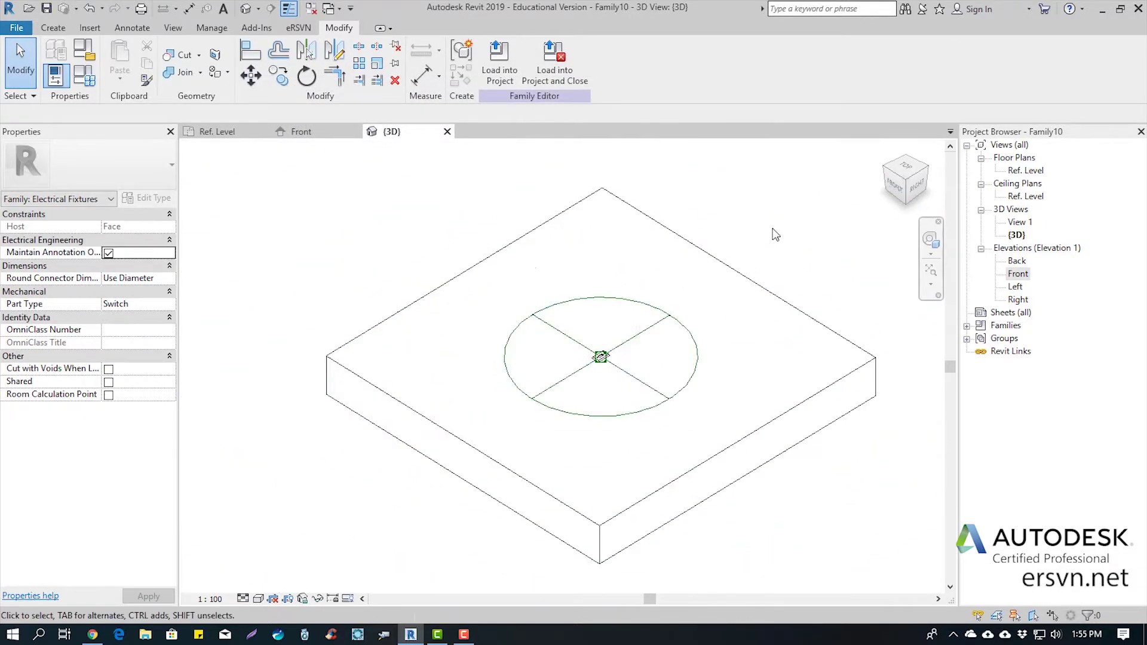
{"action": "scroll", "coordinate": [603, 352], "scroll_direction": "up", "scroll_amount": 3}
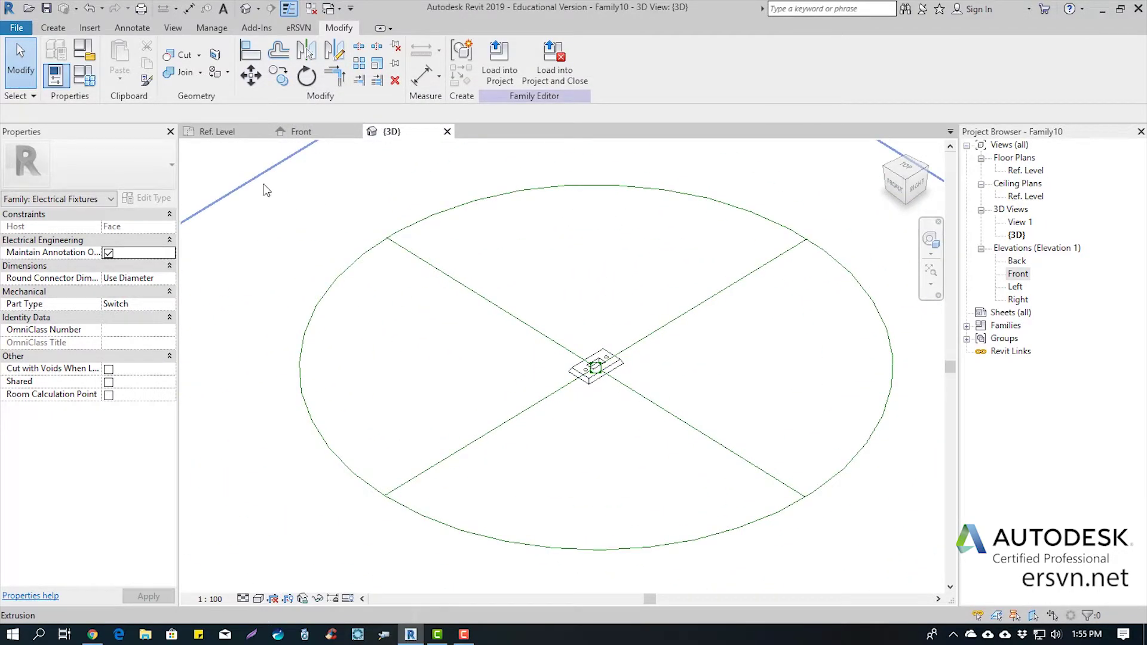
{"action": "scroll", "coordinate": [266, 190], "scroll_direction": "down", "scroll_amount": 2}
{"action": "scroll", "coordinate": [475, 300], "scroll_direction": "up", "scroll_amount": 2}
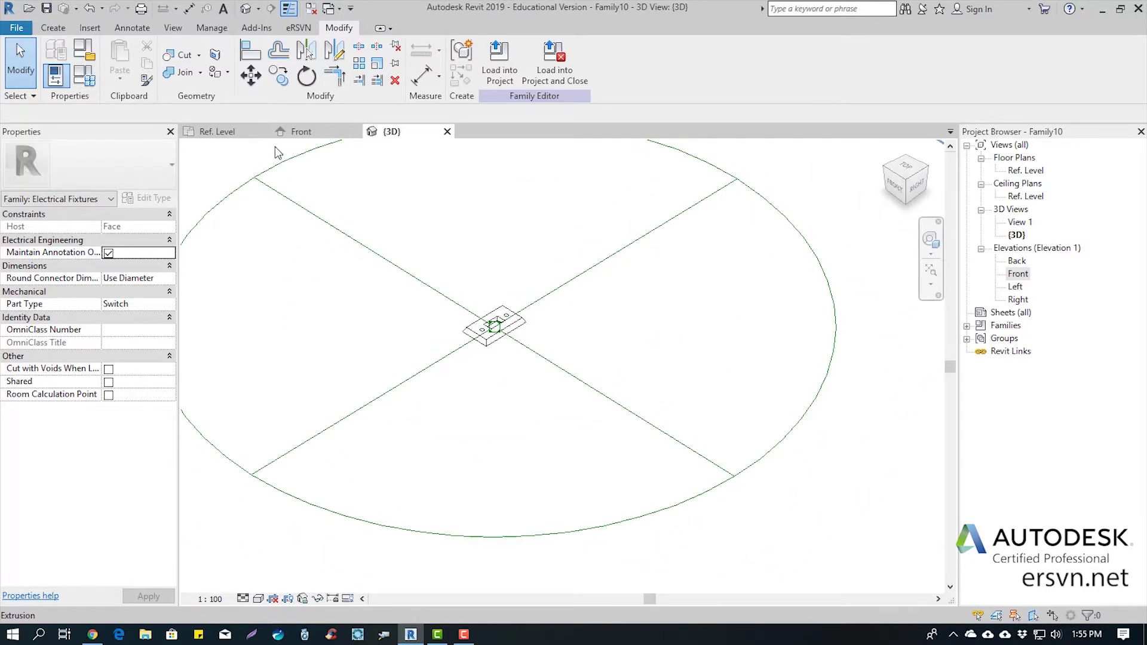
Step: Create a new family from the Annotations > Metric Generic Annotation.rft template
{"action": "left_click", "coordinate": [17, 27]}
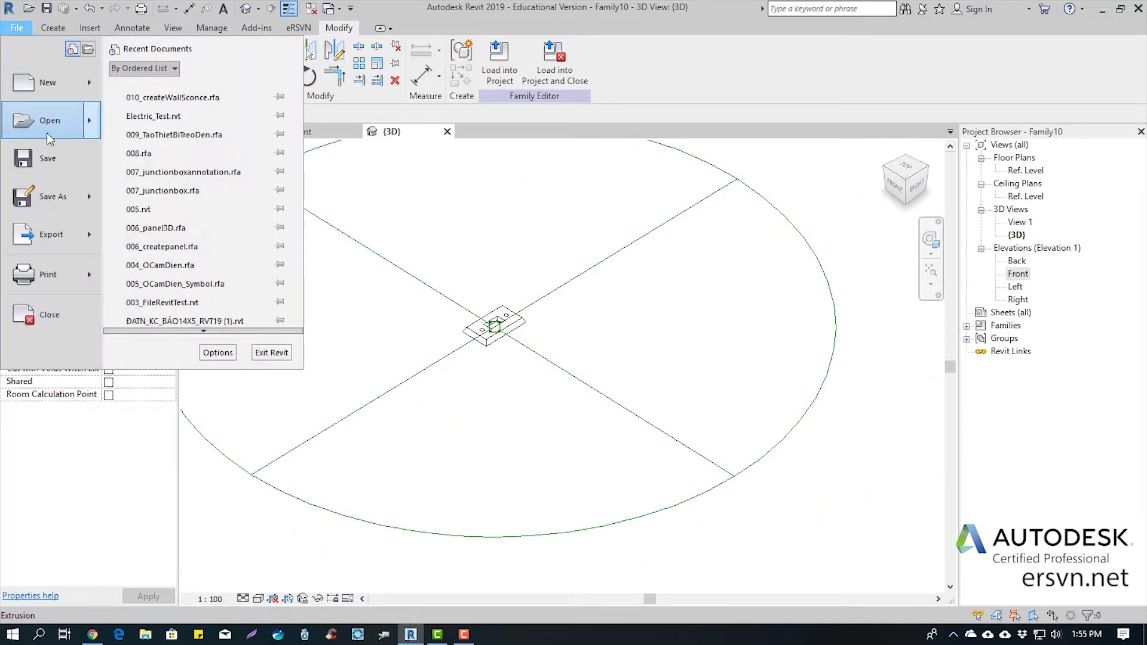
{"action": "mouse_move", "coordinate": [49, 83]}
{"action": "left_click", "coordinate": [172, 108]}
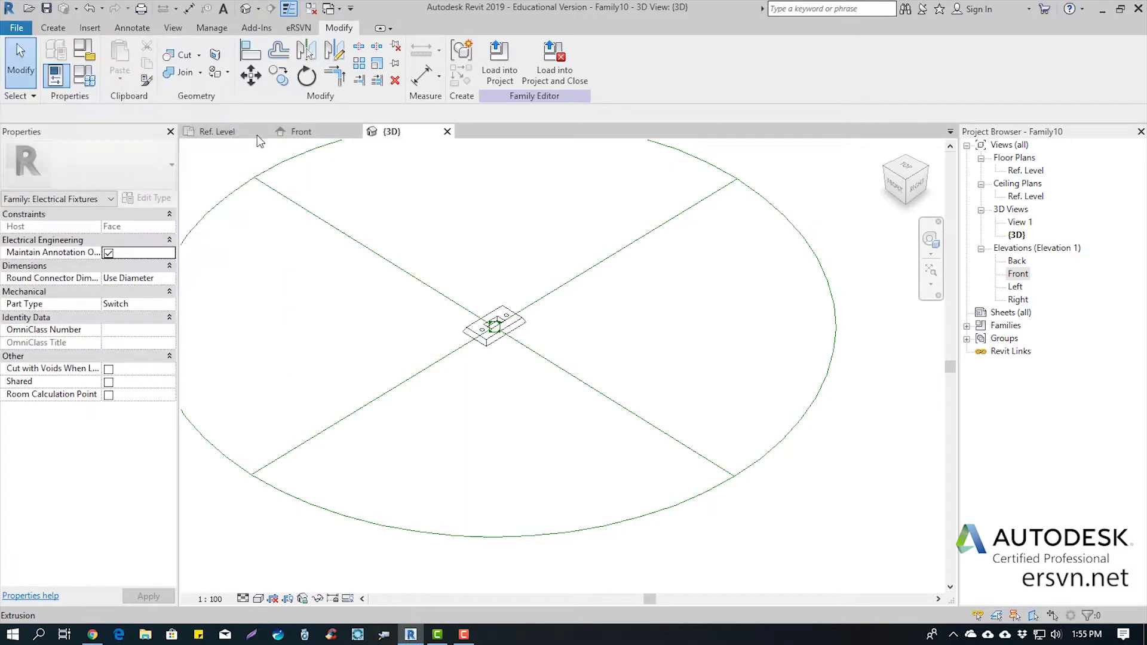
{"action": "double_click", "coordinate": [440, 243]}
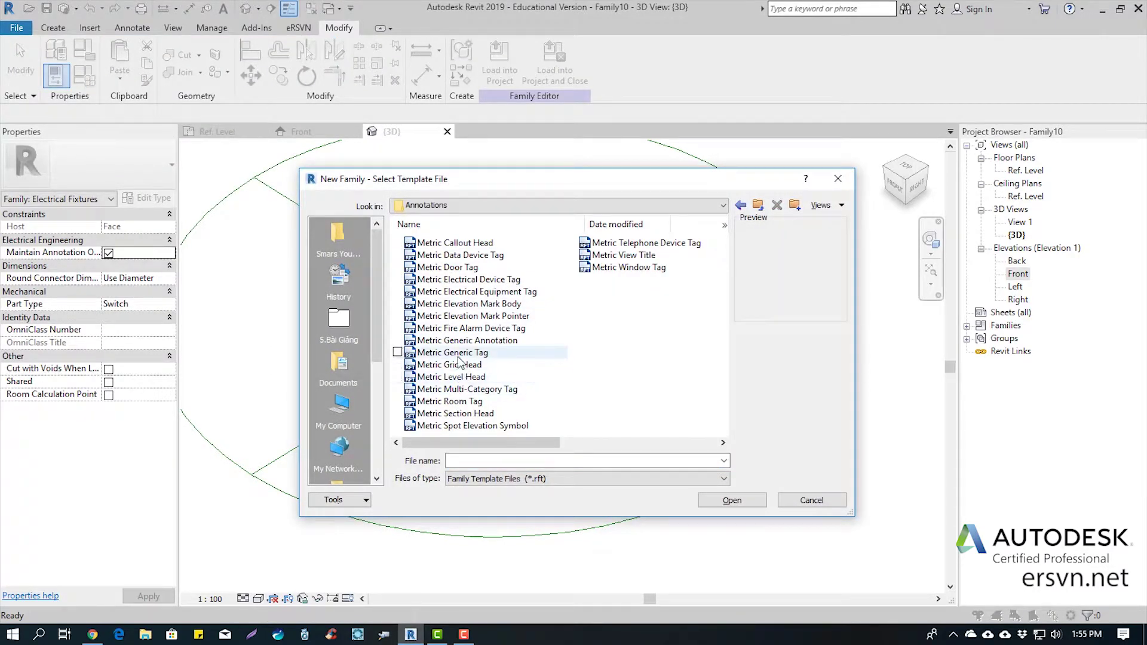
{"action": "left_click", "coordinate": [456, 341]}
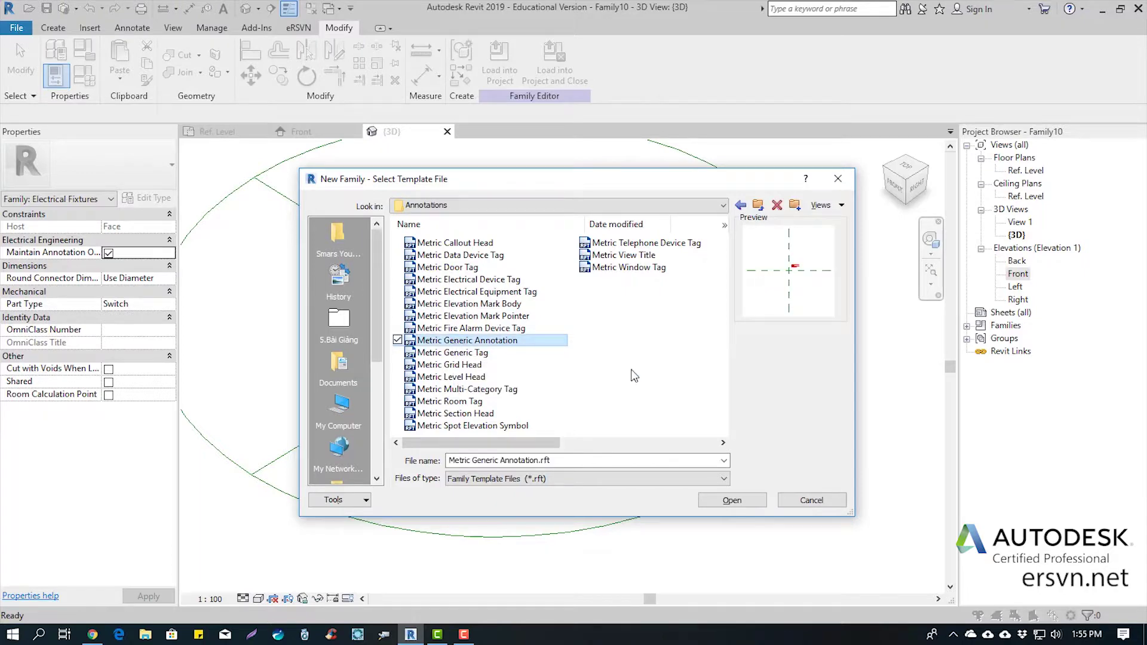
{"action": "left_click", "coordinate": [741, 500]}
Step: Delete the template's default note and tick Rotate with component
{"action": "scroll", "coordinate": [610, 353], "scroll_direction": "up", "scroll_amount": 2}
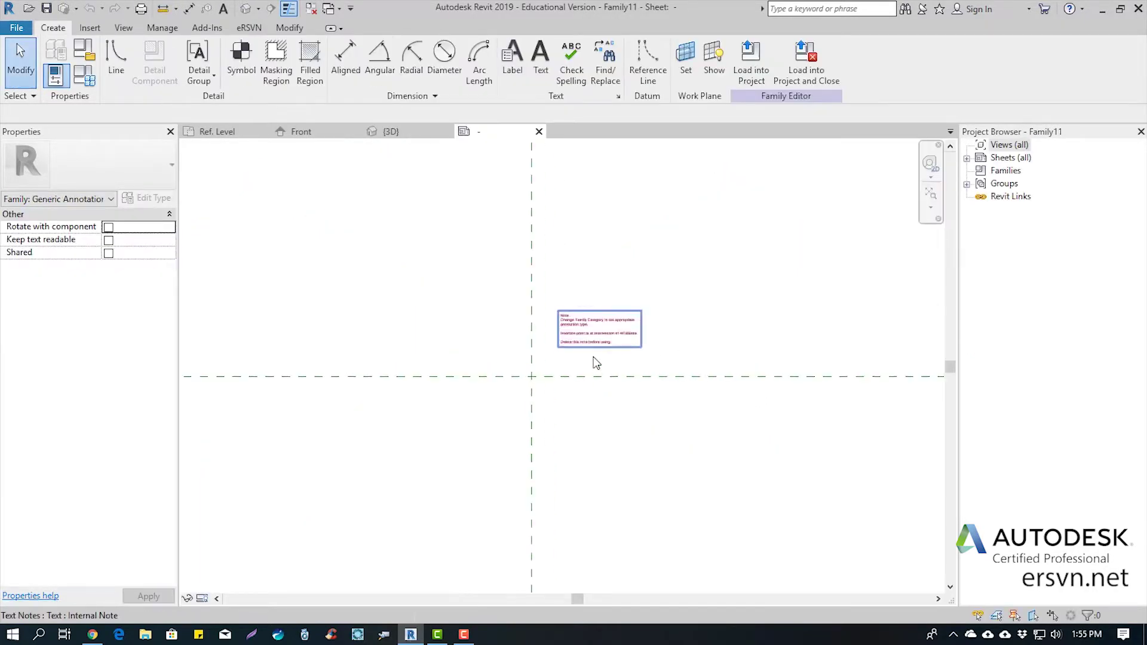
{"action": "scroll", "coordinate": [583, 334], "scroll_direction": "up", "scroll_amount": 2}
{"action": "left_click", "coordinate": [594, 331]}
{"action": "key", "text": "Delete"}
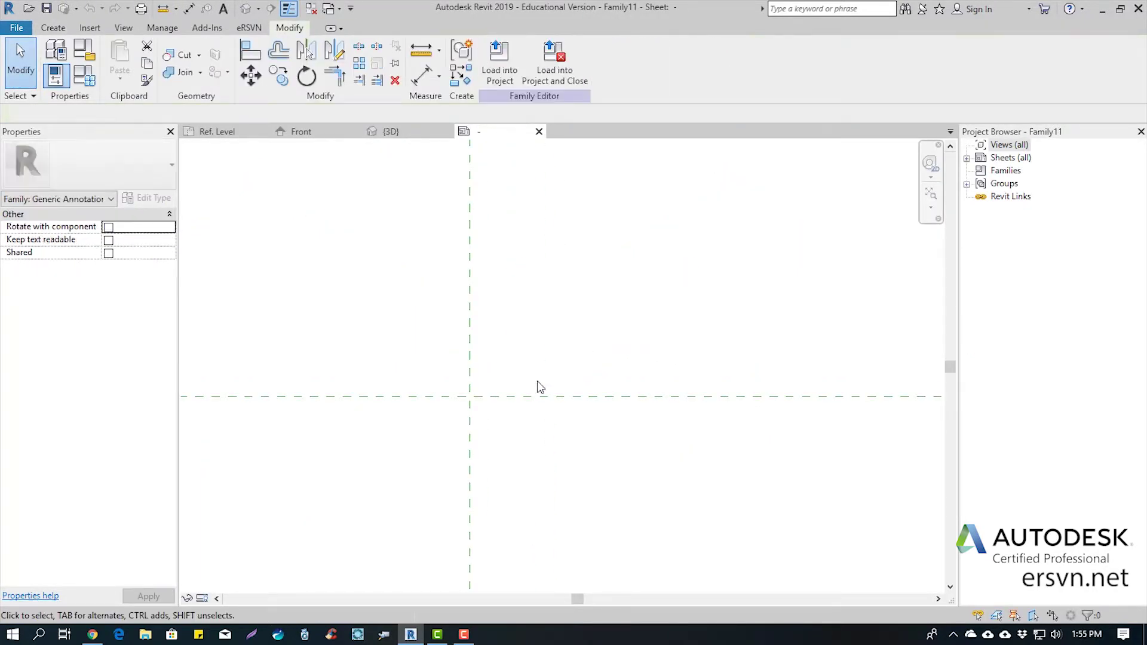
{"action": "middle_click_drag", "start_coordinate": [450, 379], "coordinate": [551, 366]}
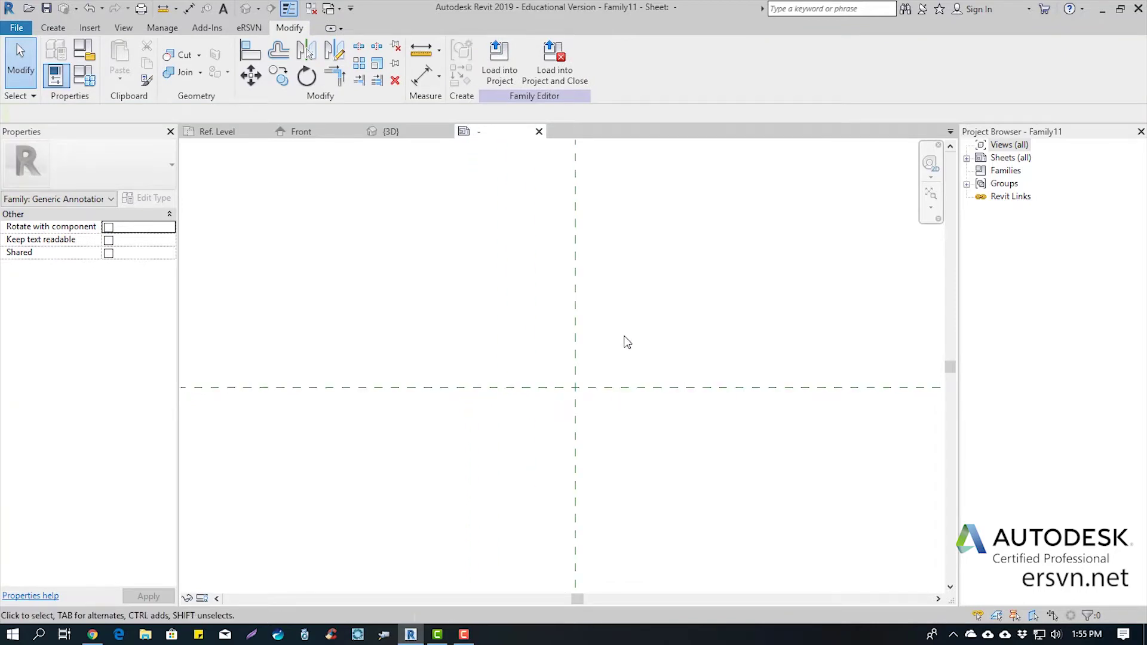
{"action": "middle_click_drag", "start_coordinate": [622, 338], "coordinate": [589, 265]}
{"action": "left_click", "coordinate": [108, 227]}
Step: Tick Keep text readable and draw two chained Start-End-Radius arcs forming an S-curve
{"action": "left_click", "coordinate": [108, 241]}
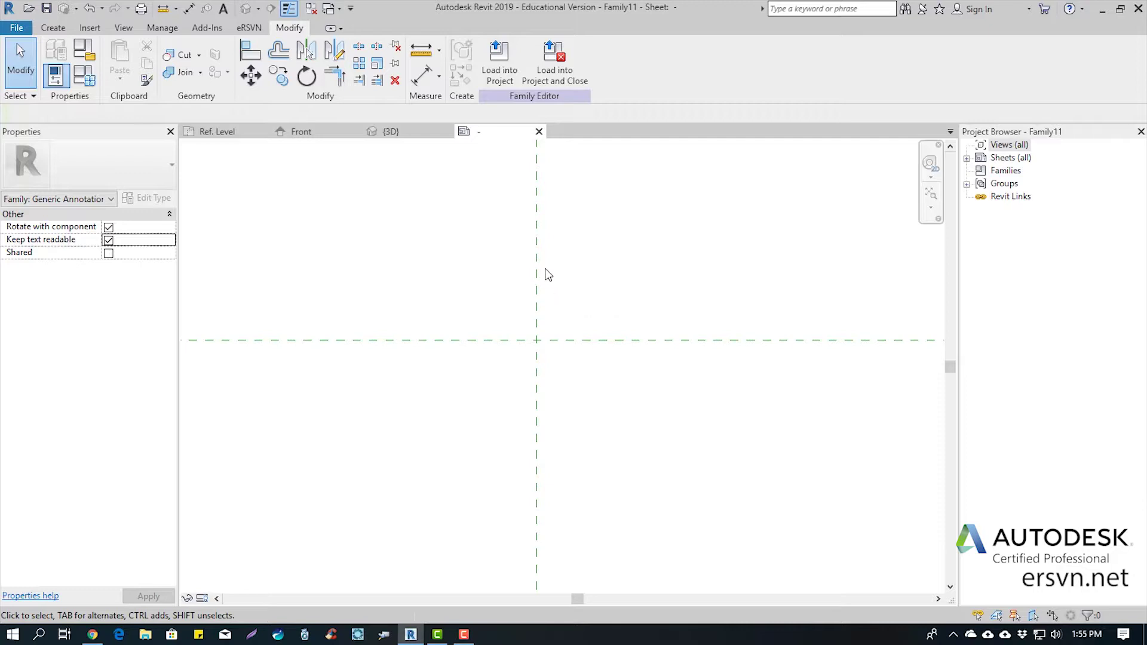
{"action": "scroll", "coordinate": [508, 331], "scroll_direction": "up", "scroll_amount": 1}
{"action": "left_click", "coordinate": [53, 27]}
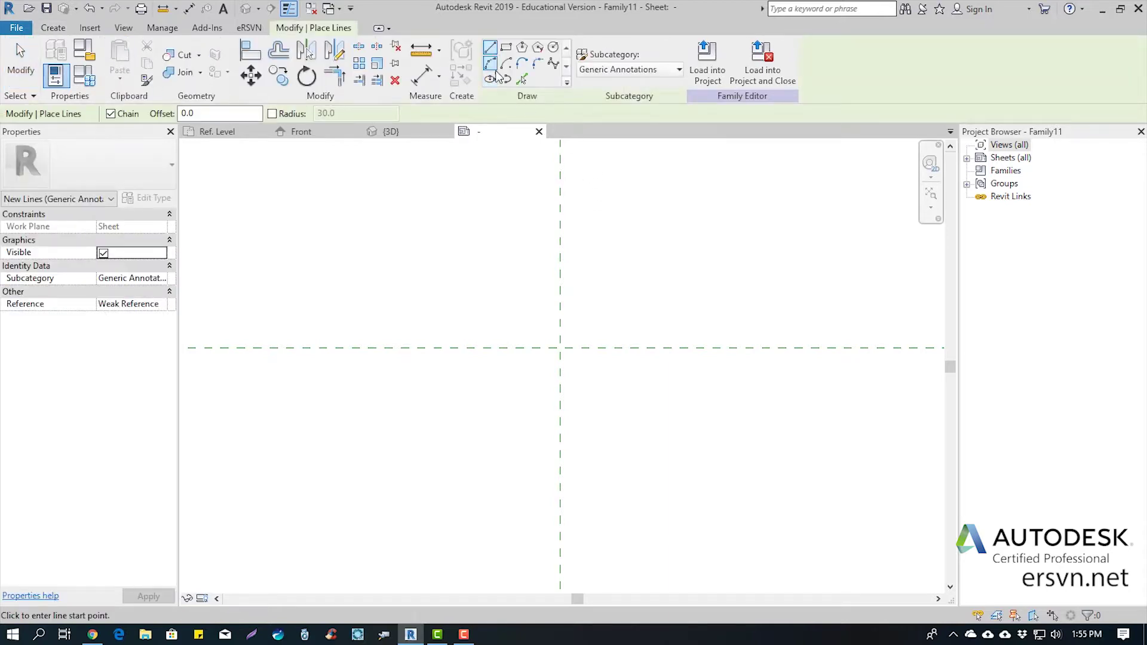
{"action": "left_click", "coordinate": [490, 63]}
{"action": "scroll", "coordinate": [558, 314], "scroll_direction": "up", "scroll_amount": 1}
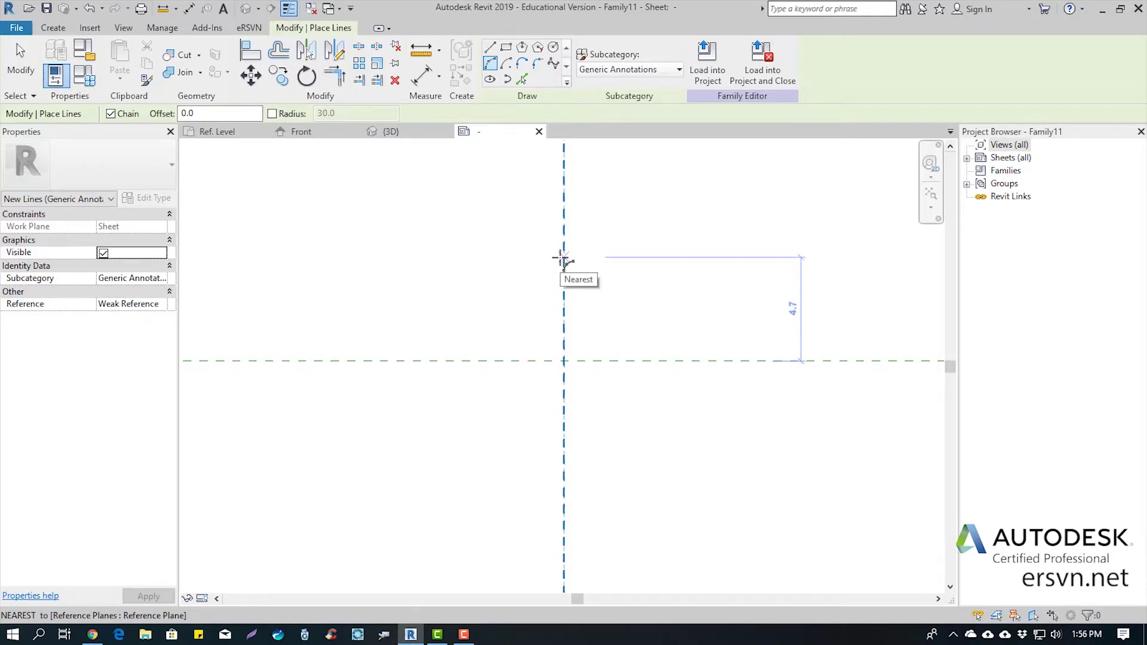
{"action": "left_click", "coordinate": [564, 233]}
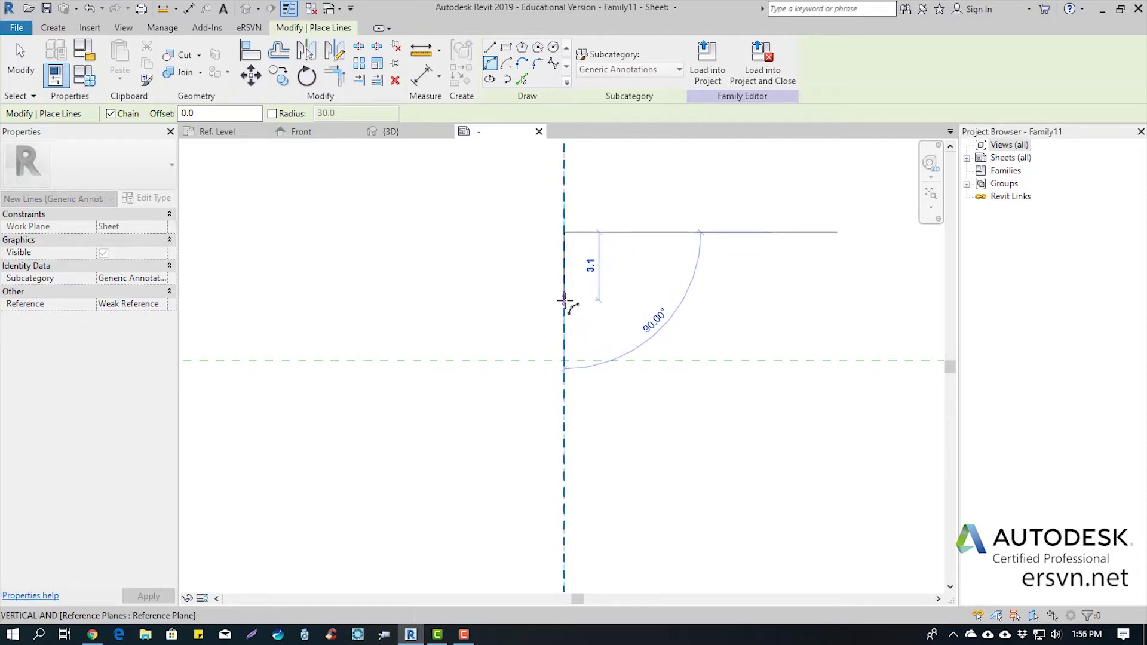
{"action": "left_click", "coordinate": [564, 299]}
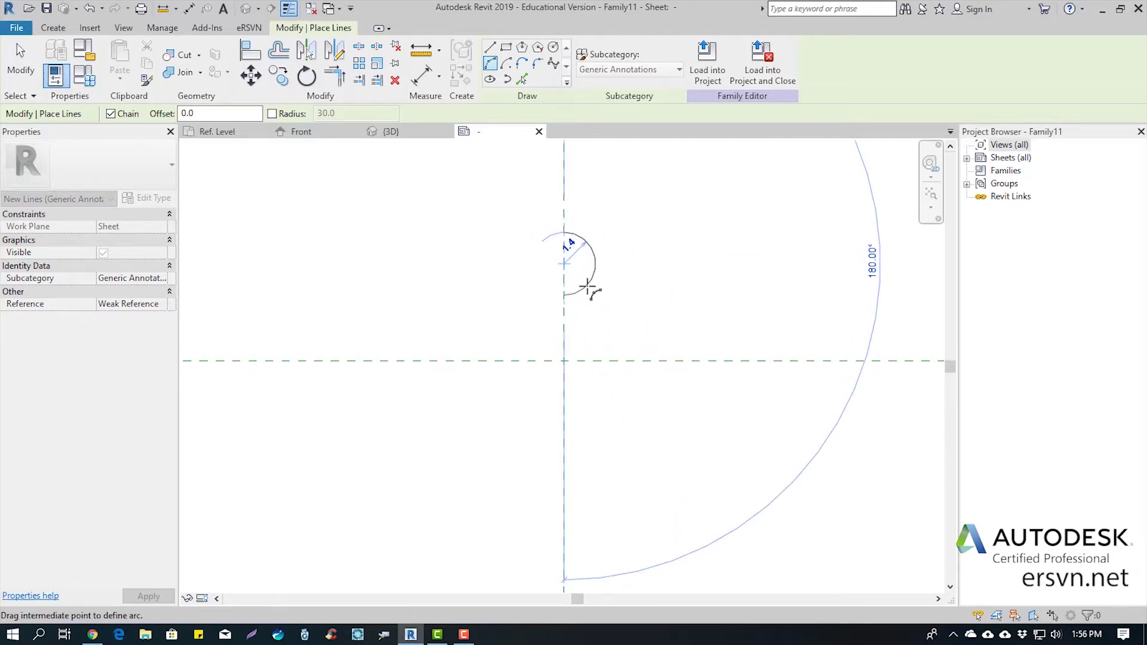
{"action": "left_click", "coordinate": [587, 289]}
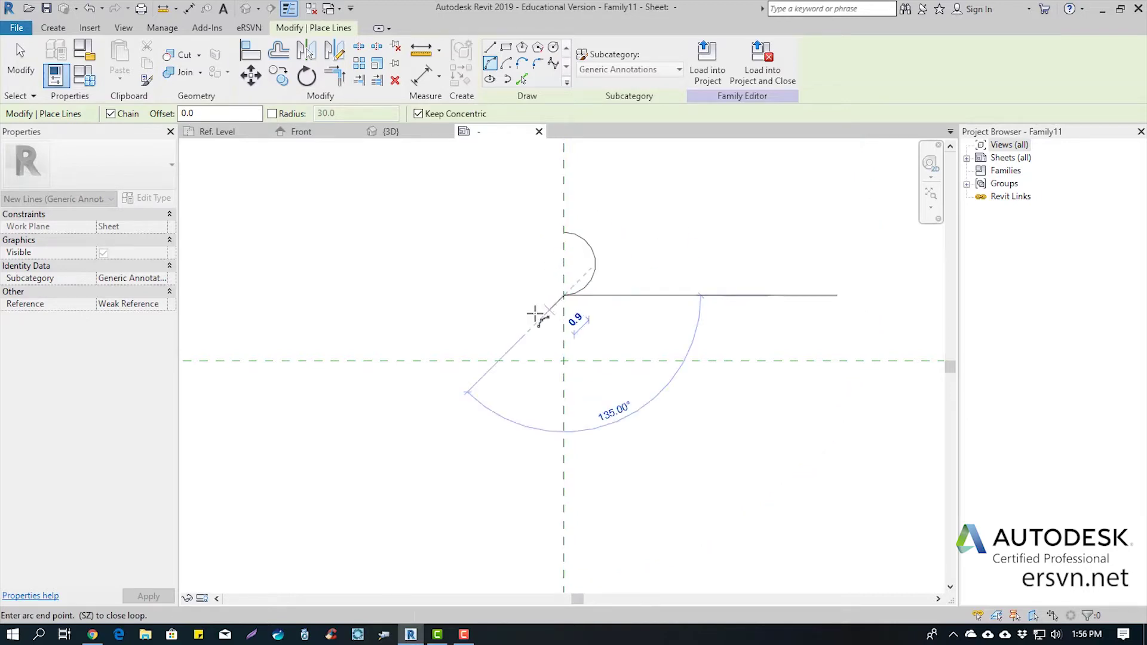
{"action": "left_click", "coordinate": [562, 350]}
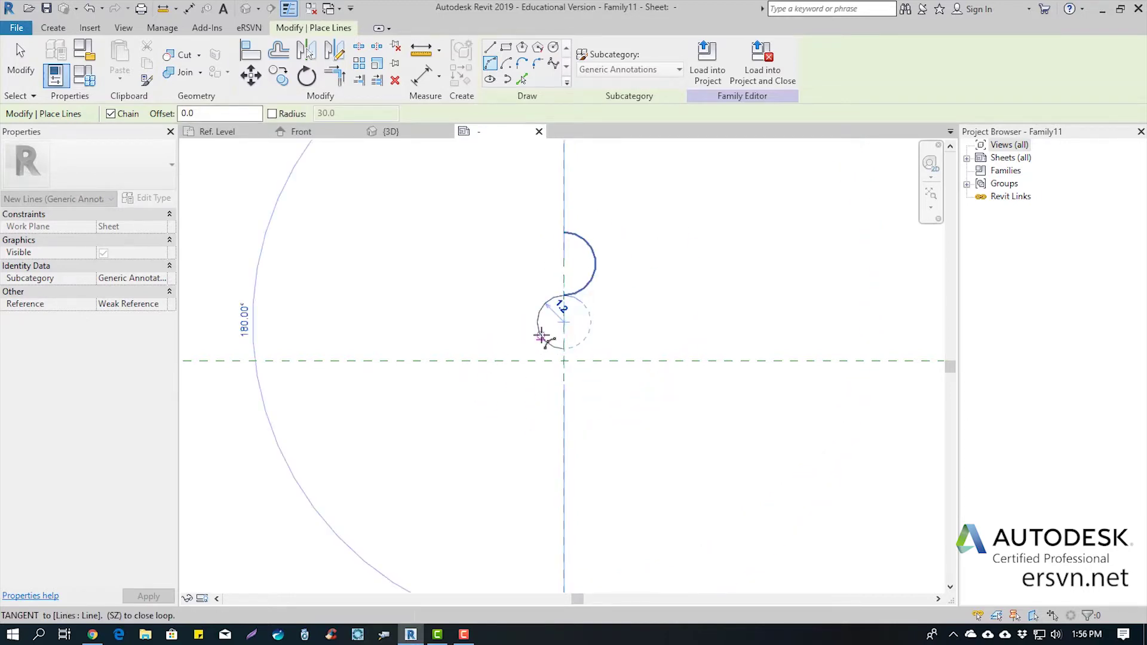
{"action": "left_click", "coordinate": [539, 326]}
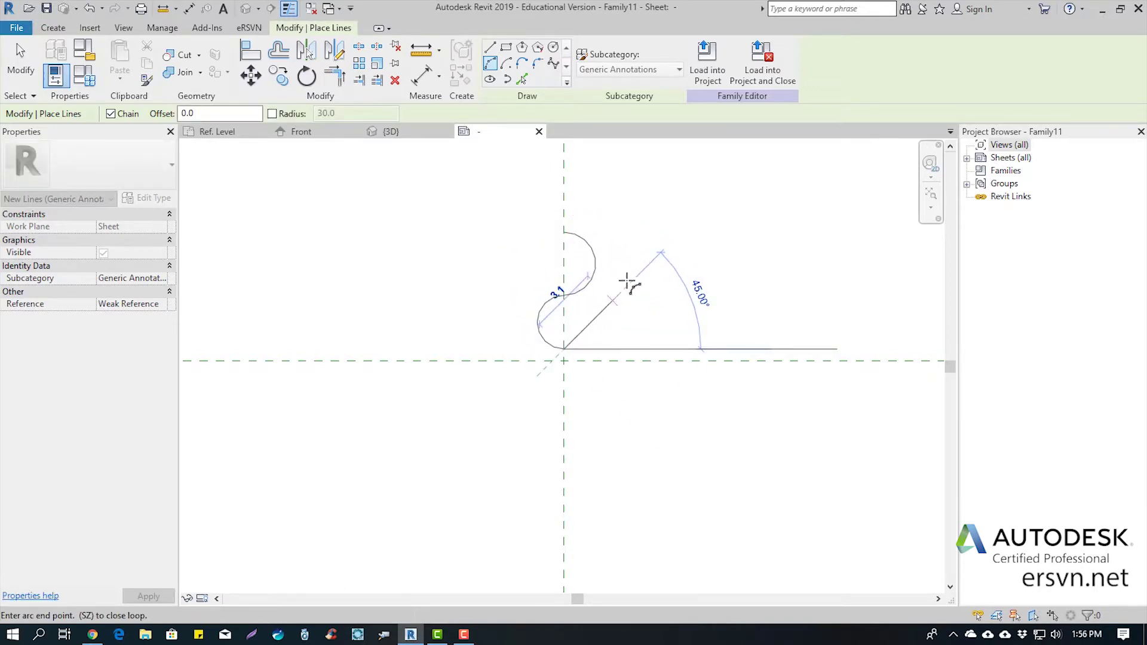
{"action": "key", "text": "Escape"}
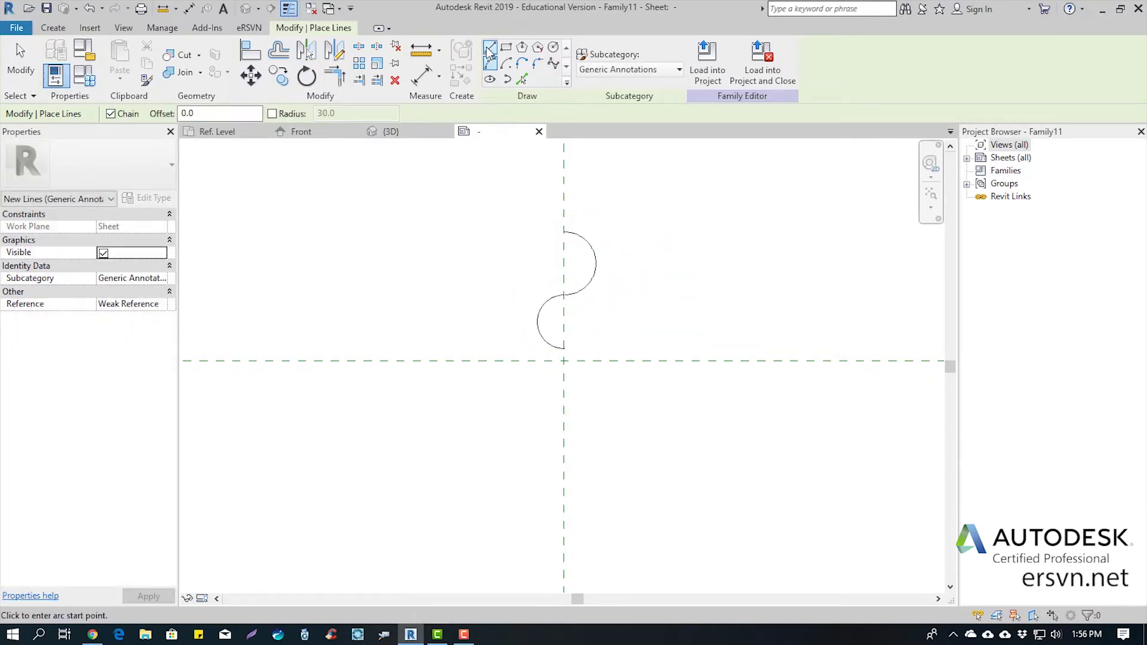
Step: Draw a vertical line upward from the arcs' end along the centre reference plane
{"action": "left_click", "coordinate": [490, 47]}
{"action": "left_click", "coordinate": [565, 349]}
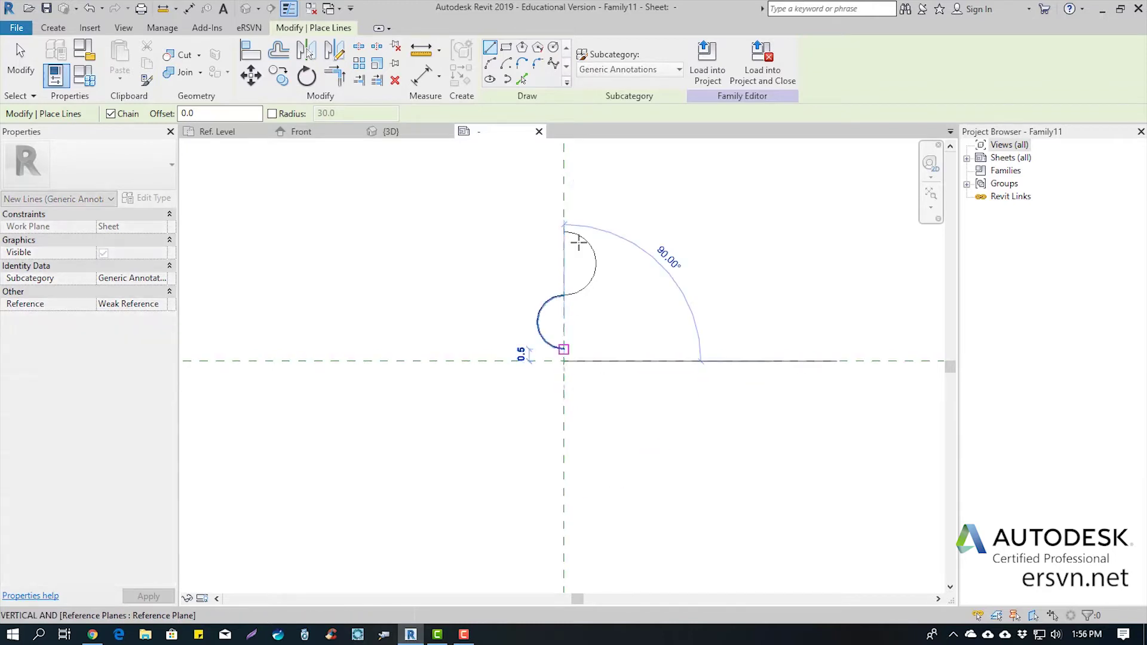
{"action": "left_click", "coordinate": [563, 205]}
{"action": "key", "text": "Escape"}
{"action": "key", "text": "Escape"}
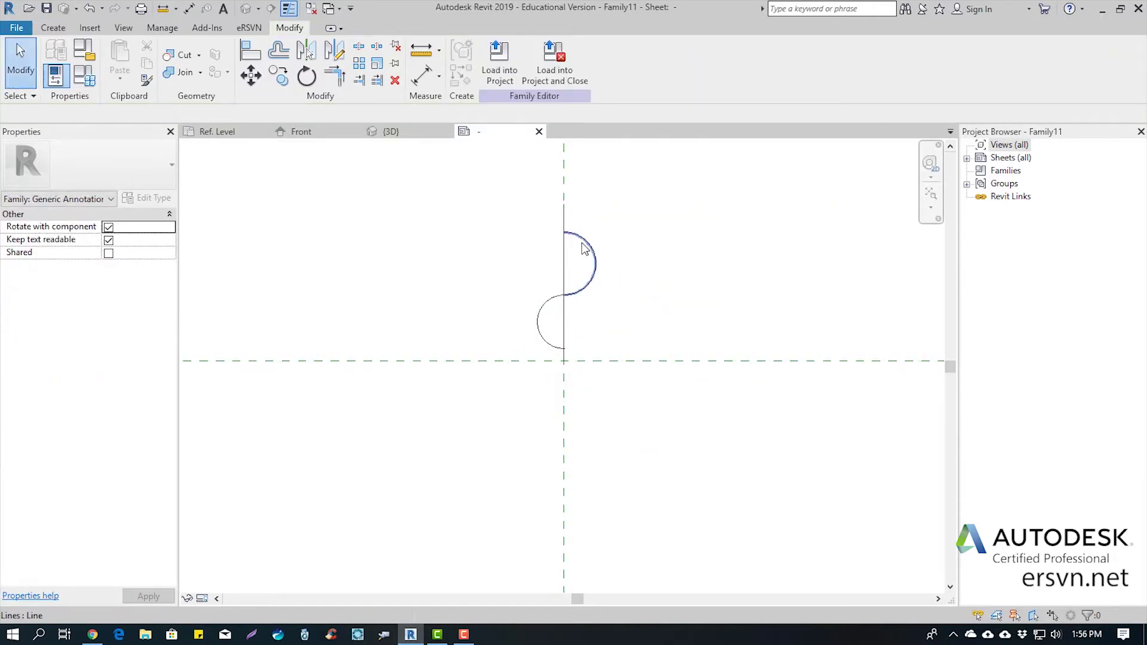
{"action": "scroll", "coordinate": [531, 296], "scroll_direction": "down", "scroll_amount": 1}
{"action": "middle_click_drag", "start_coordinate": [529, 293], "coordinate": [540, 303]}
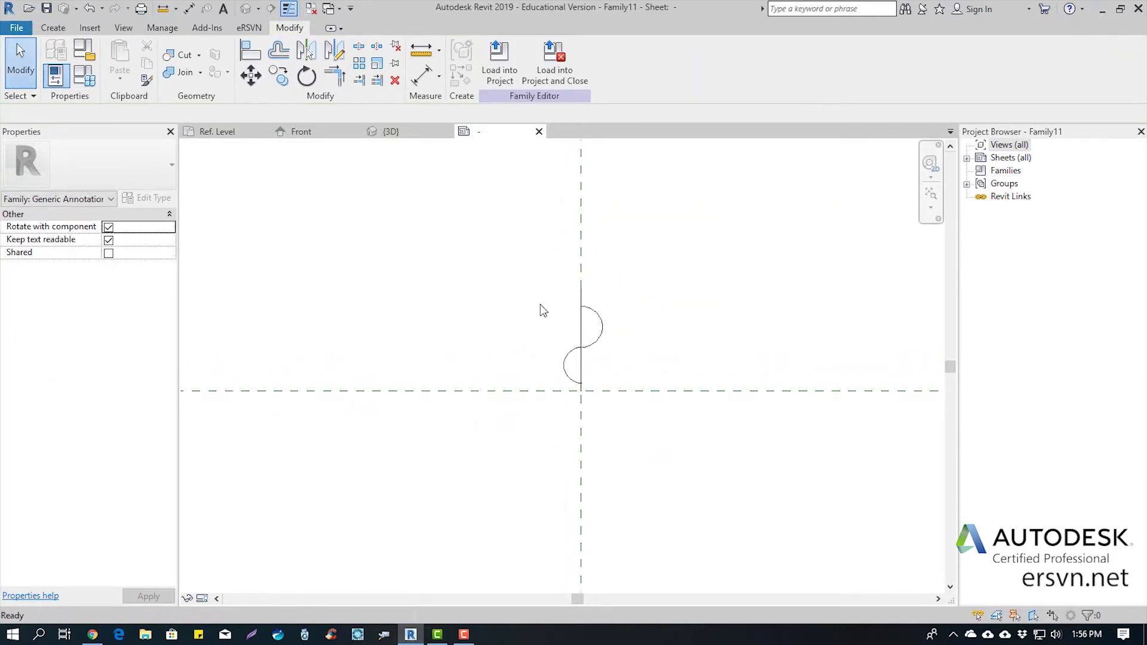
Step: Load the S-curve symbol into the switch family and place it at the reference-plane centre
{"action": "left_click", "coordinate": [498, 79]}
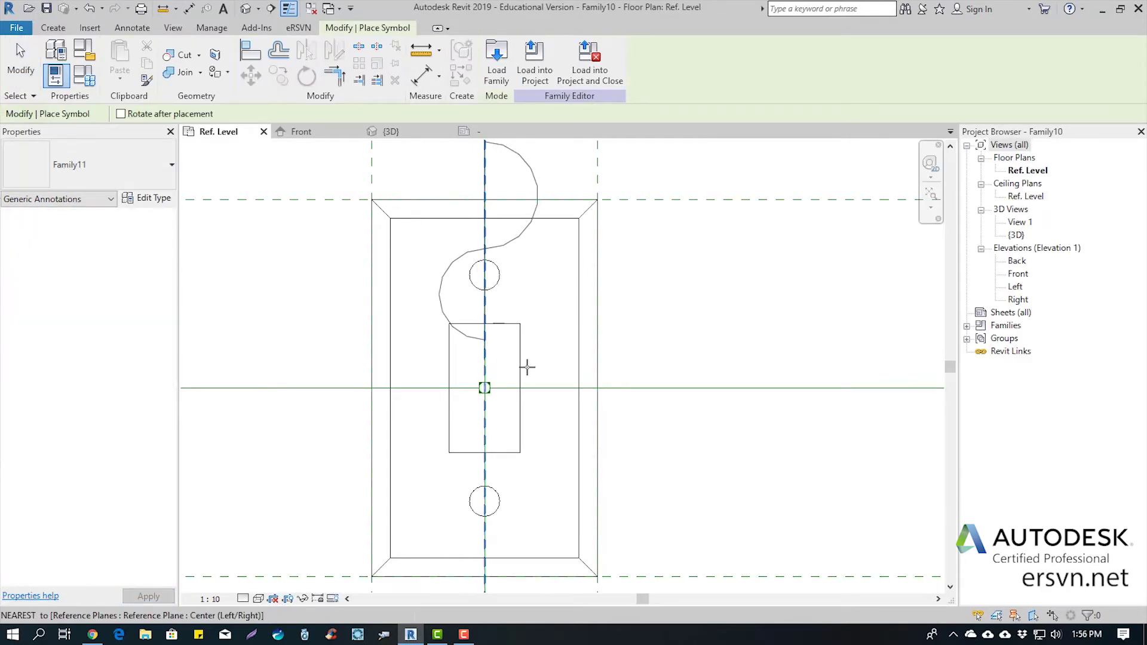
{"action": "scroll", "coordinate": [523, 368], "scroll_direction": "down", "scroll_amount": 3}
{"action": "scroll", "coordinate": [514, 379], "scroll_direction": "up", "scroll_amount": 2}
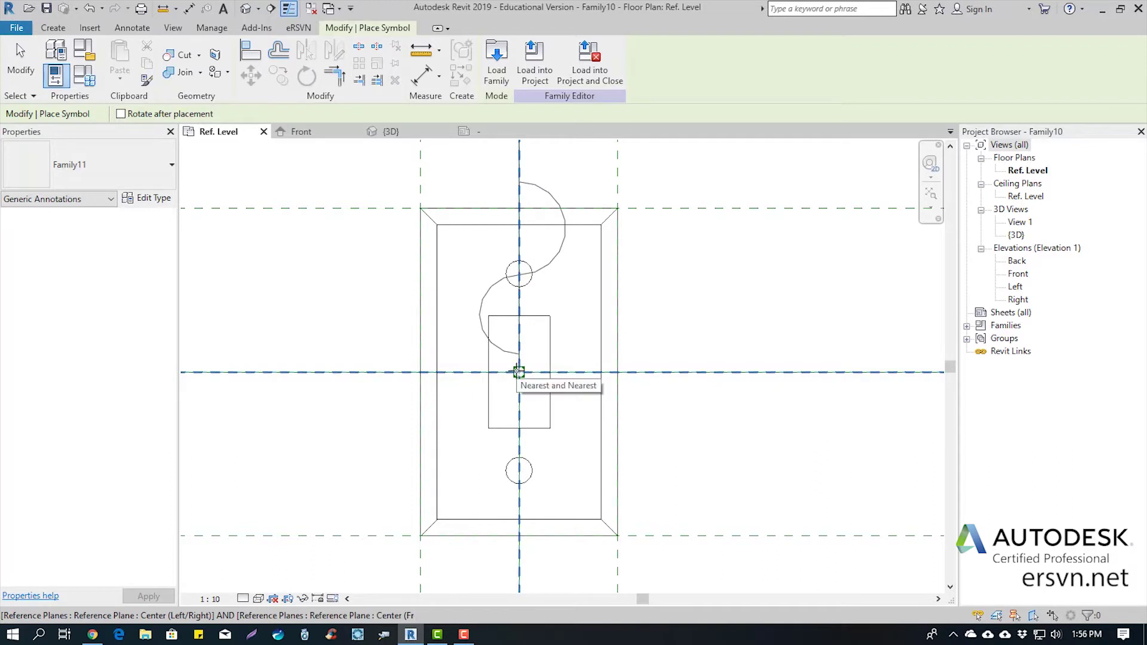
{"action": "scroll", "coordinate": [517, 373], "scroll_direction": "up", "scroll_amount": 1}
{"action": "scroll", "coordinate": [541, 361], "scroll_direction": "up", "scroll_amount": 1}
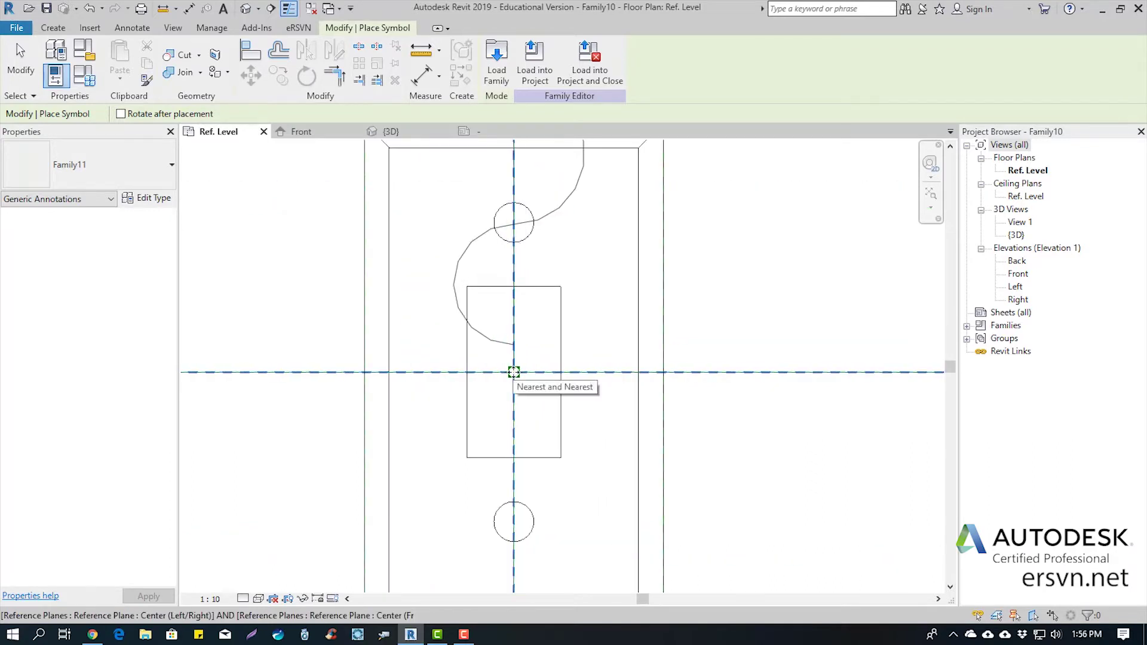
{"action": "left_click", "coordinate": [514, 373]}
{"action": "scroll", "coordinate": [589, 312], "scroll_direction": "down", "scroll_amount": 2}
{"action": "key", "text": "Escape"}
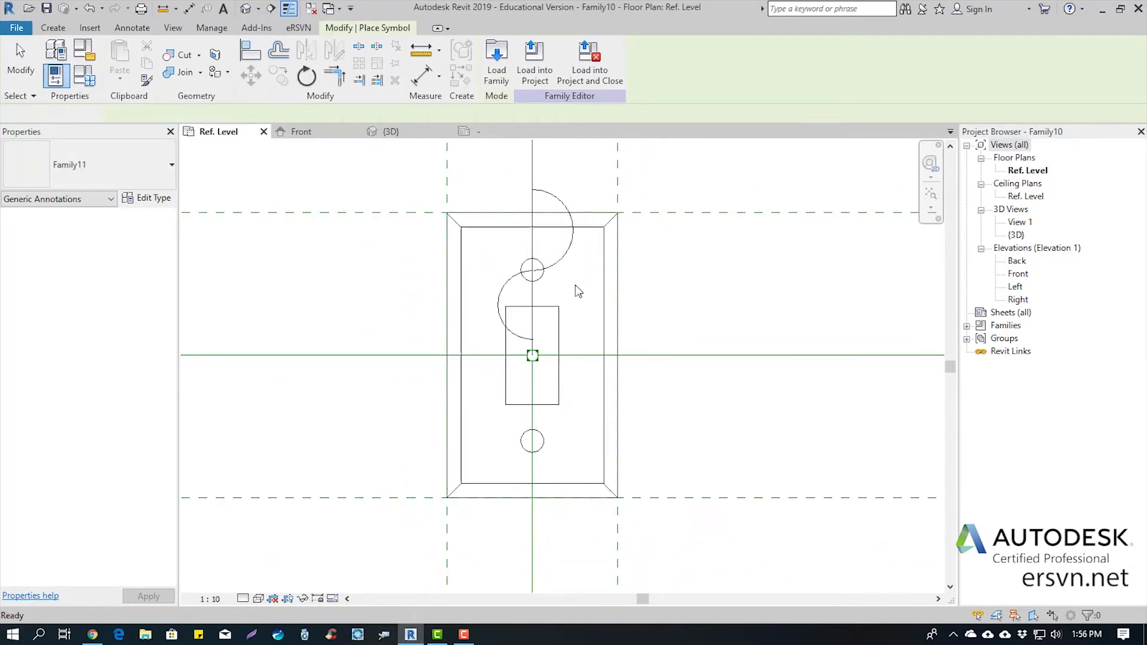
{"action": "left_click", "coordinate": [555, 267]}
{"action": "middle_click_drag", "start_coordinate": [562, 272], "coordinate": [552, 375]}
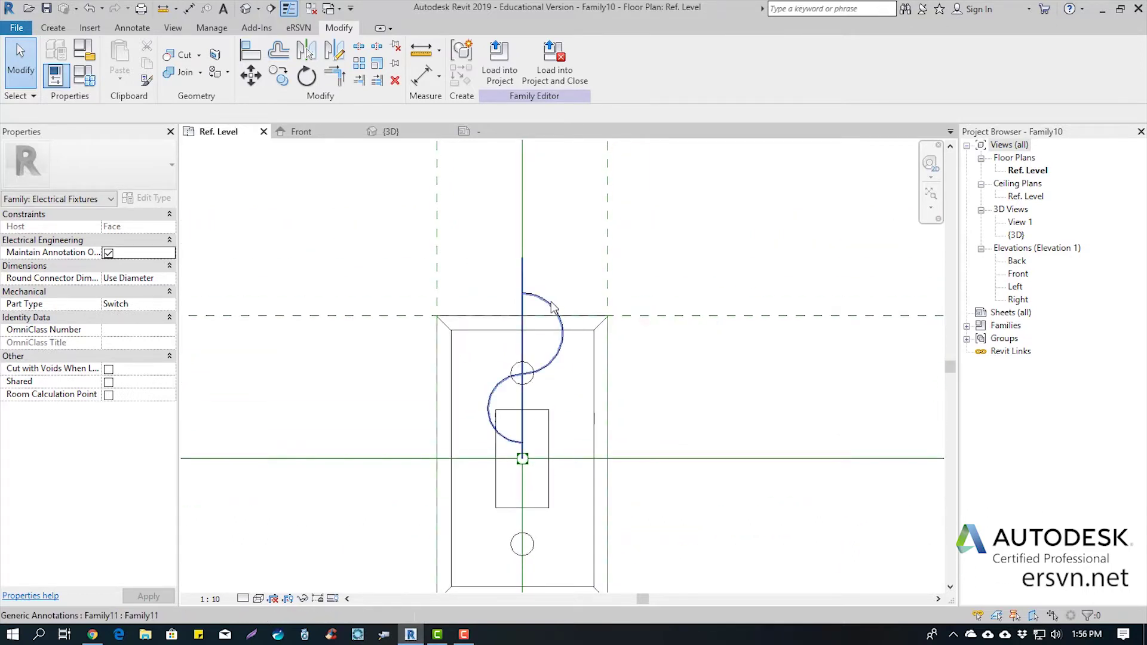
{"action": "left_click", "coordinate": [580, 253]}
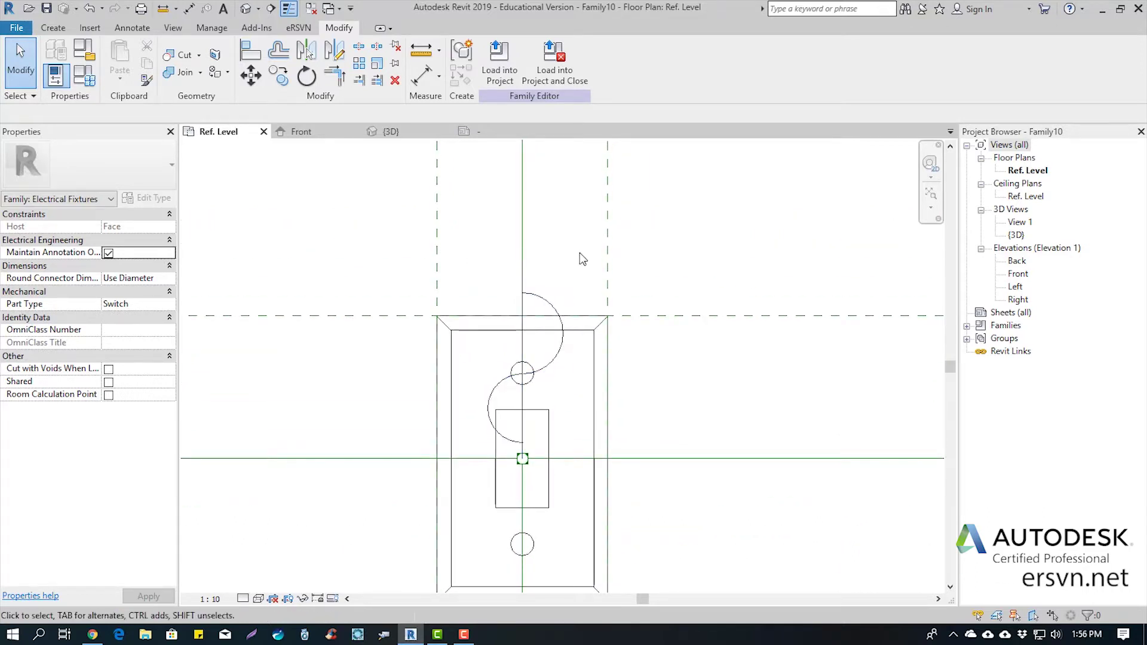
Step: Align the symbol to the vertical centre plane and the Center (Front/Back) plane
{"action": "left_click", "coordinate": [249, 51]}
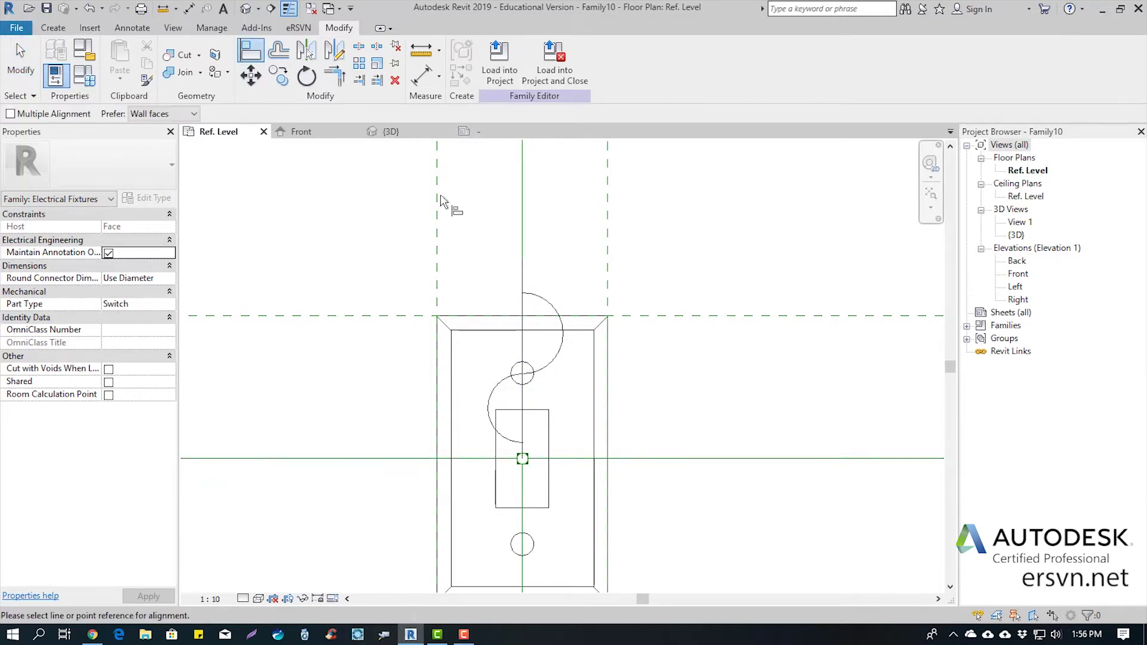
{"action": "left_click", "coordinate": [521, 229]}
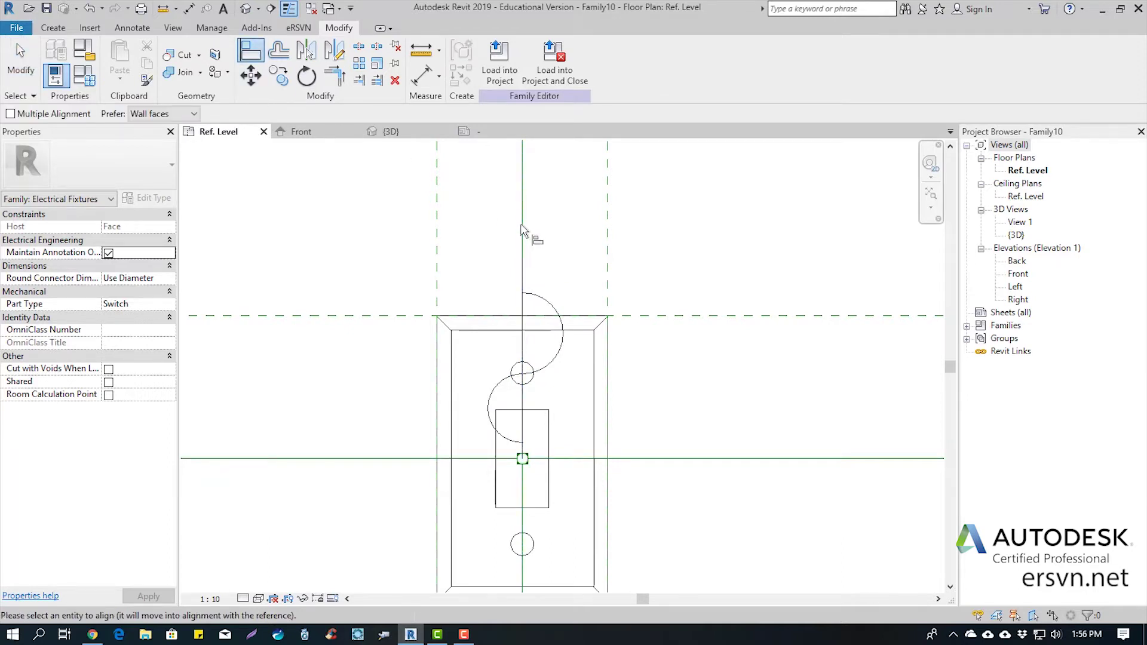
{"action": "left_click", "coordinate": [522, 354]}
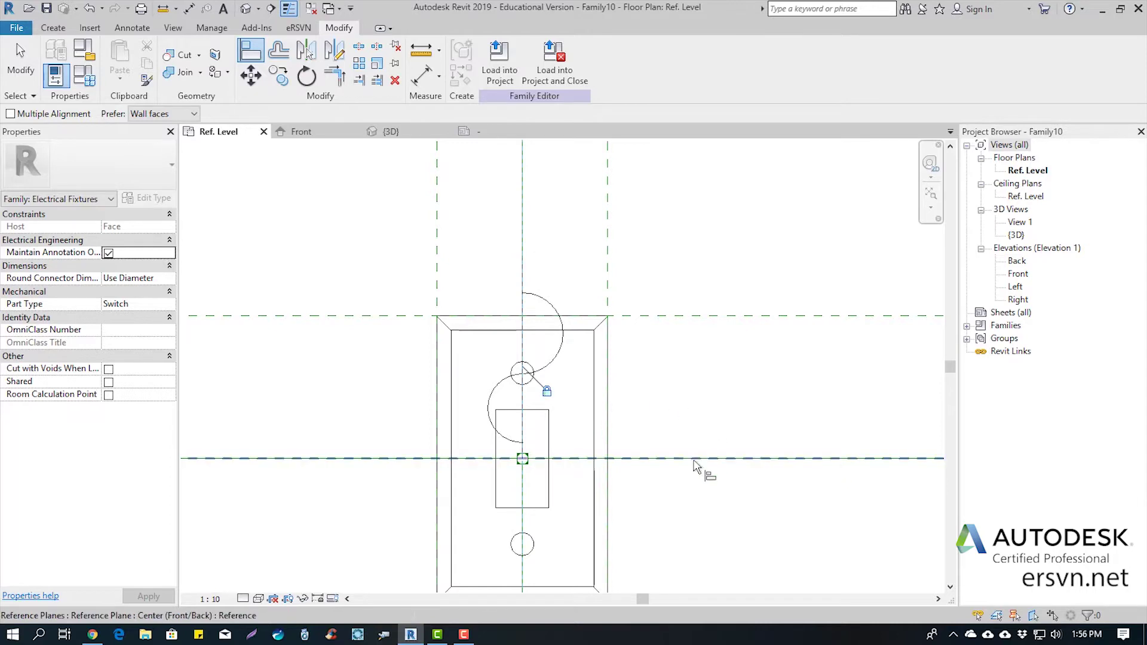
{"action": "left_click", "coordinate": [693, 461]}
{"action": "left_click", "coordinate": [525, 461]}
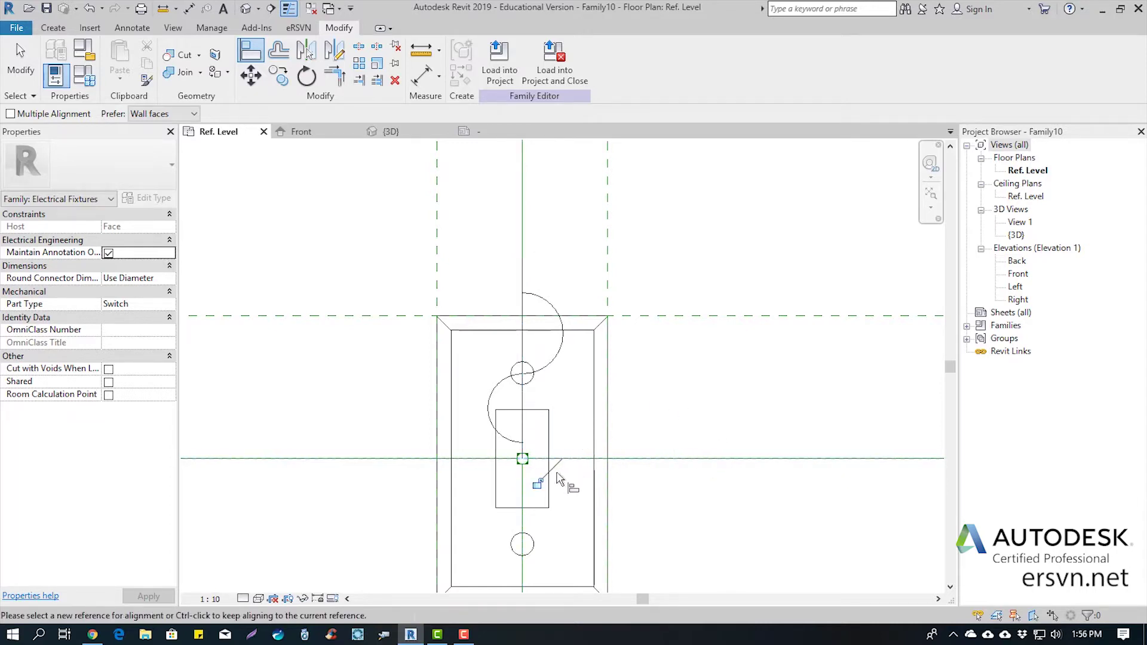
{"action": "key", "text": "Escape"}
Step: Close the inactive Front and 3D views and re-centre the plan
{"action": "scroll", "coordinate": [519, 267], "scroll_direction": "down", "scroll_amount": 2}
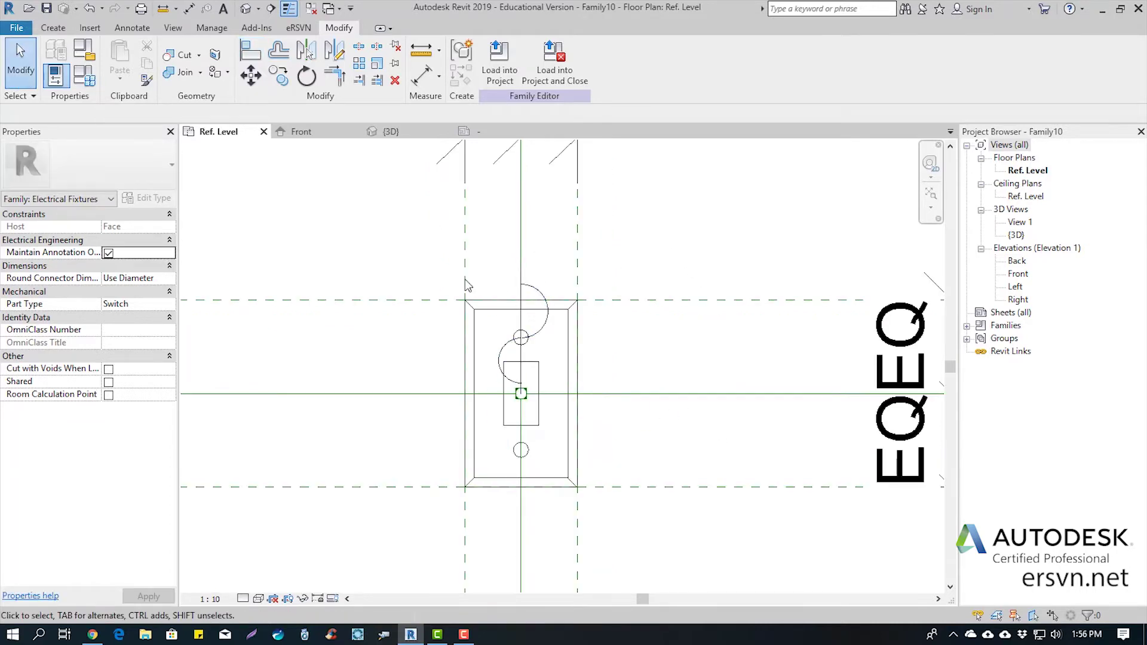
{"action": "left_click", "coordinate": [310, 11]}
{"action": "middle_click_drag", "start_coordinate": [397, 257], "coordinate": [405, 211]}
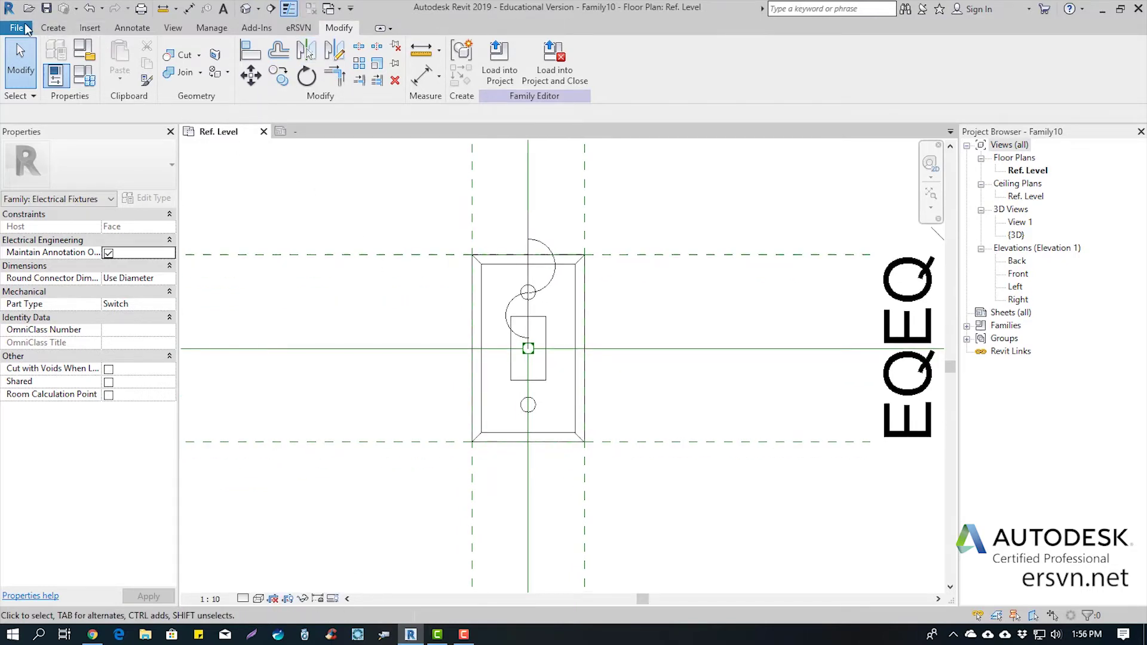
Step: Open Electric_Test.rvt from recent documents, then return to the family's Ref. Level plan
{"action": "left_click", "coordinate": [24, 28]}
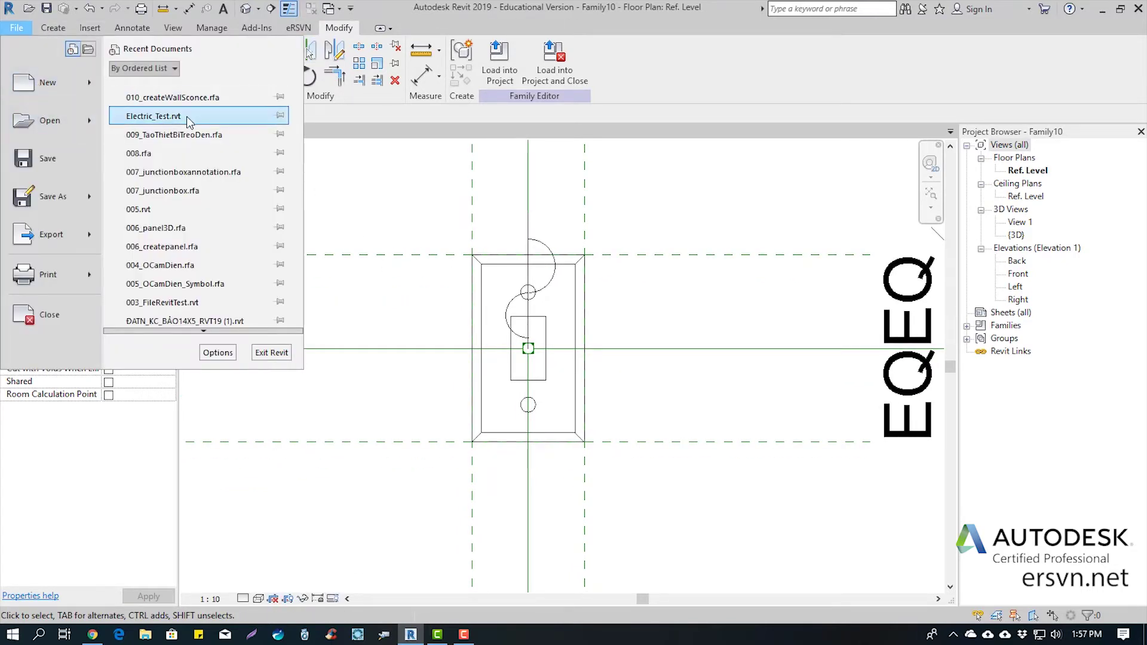
{"action": "left_click", "coordinate": [368, 196]}
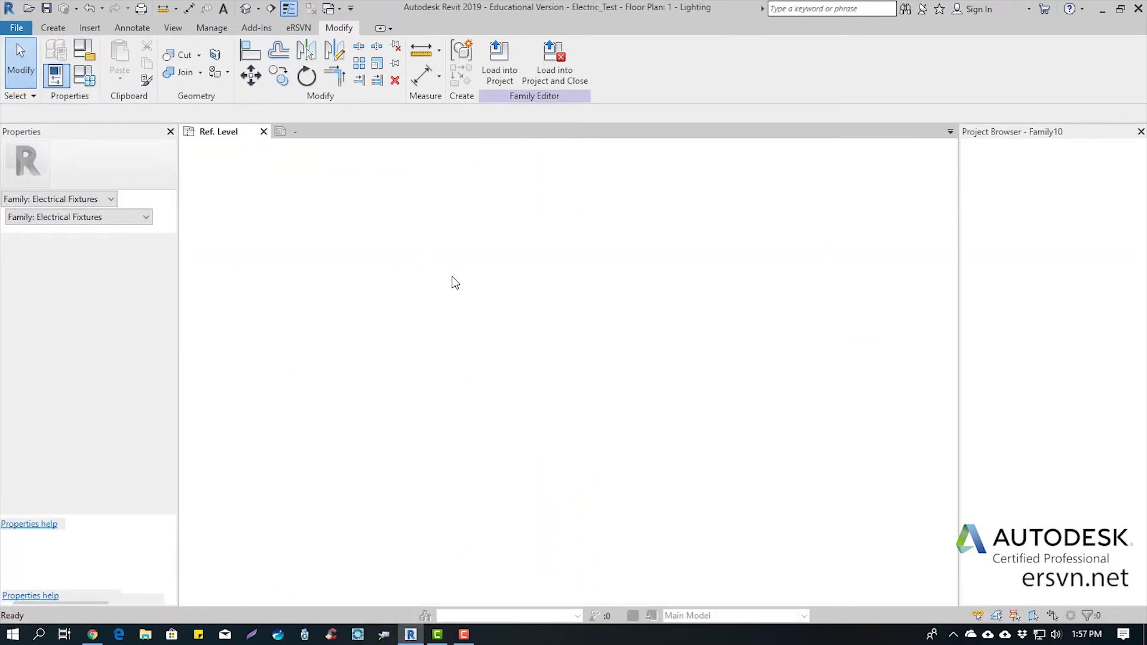
{"action": "scroll", "coordinate": [495, 297], "scroll_direction": "up", "scroll_amount": 2}
{"action": "scroll", "coordinate": [494, 297], "scroll_direction": "up", "scroll_amount": 2}
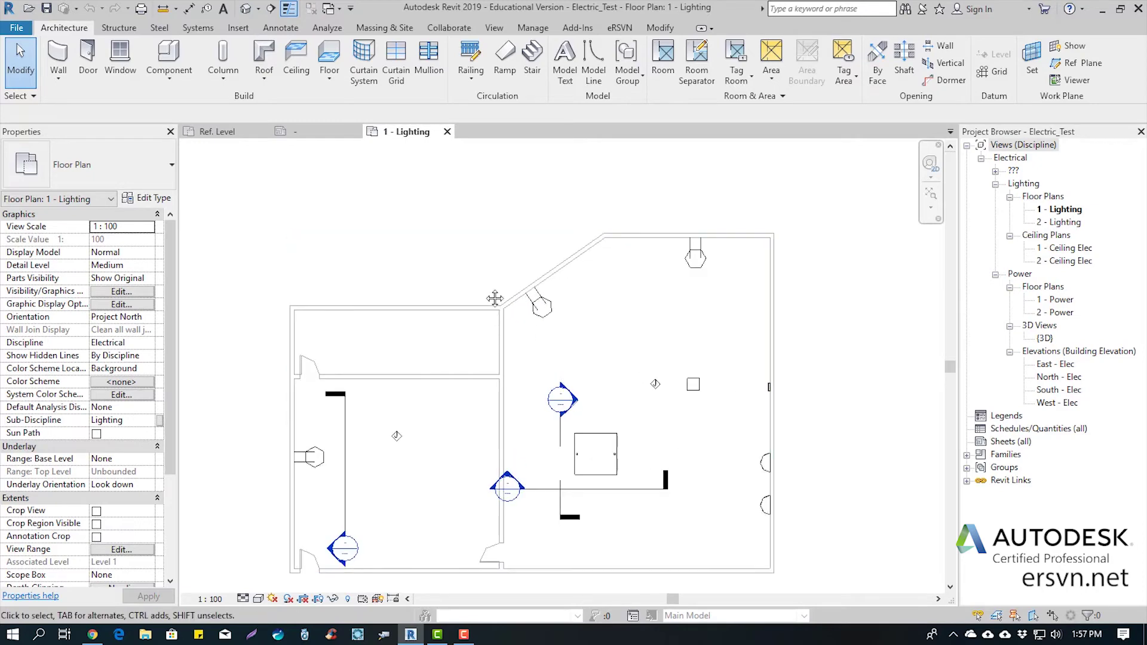
{"action": "middle_click_drag", "start_coordinate": [495, 298], "coordinate": [486, 248]}
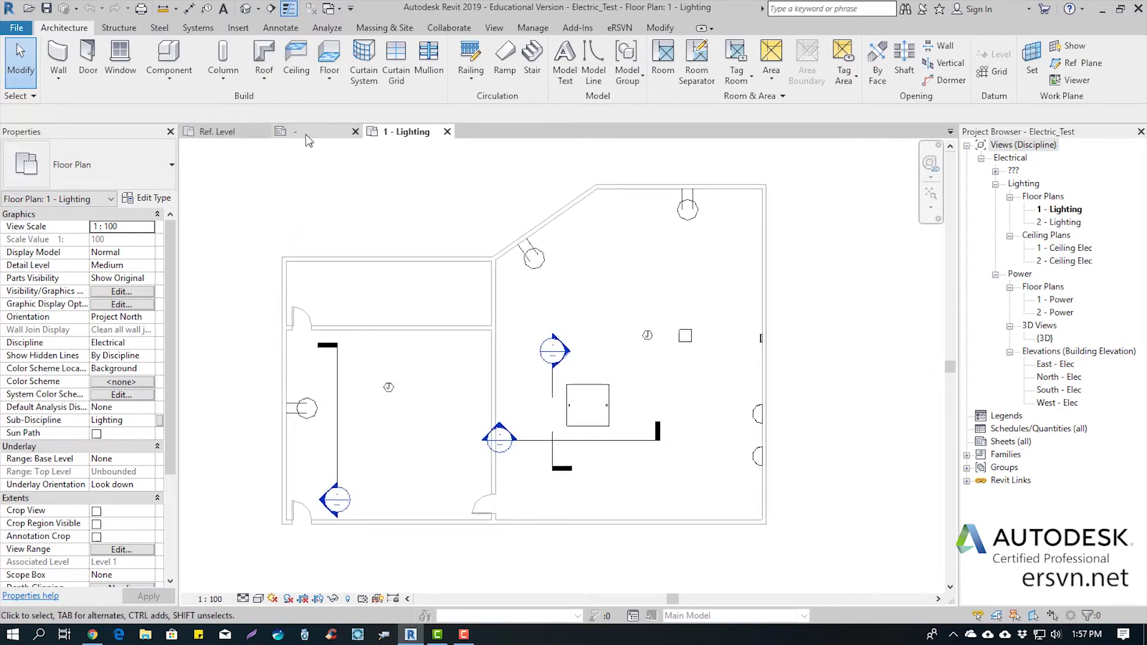
{"action": "left_click", "coordinate": [257, 132]}
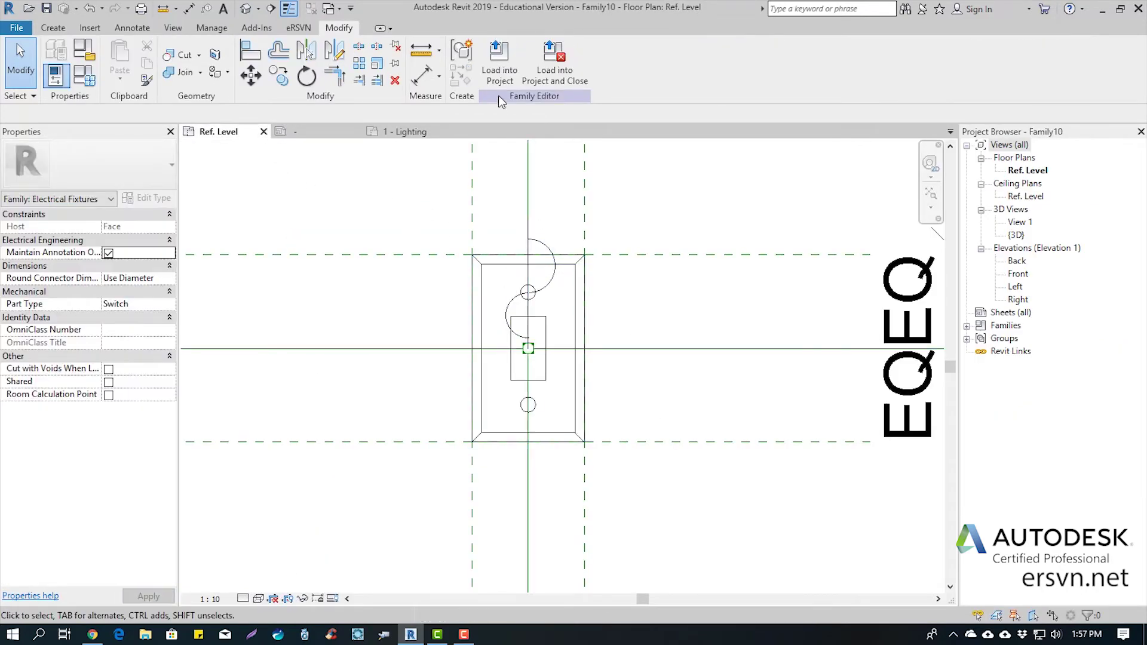
{"action": "left_click", "coordinate": [500, 63]}
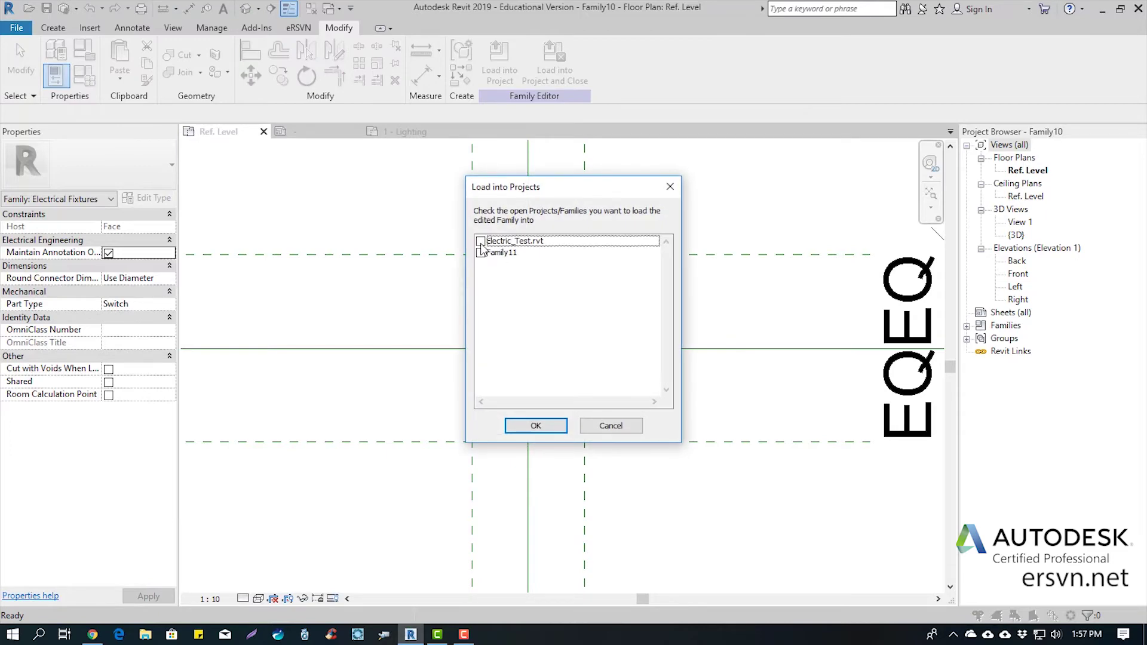
Step: Load the switch family into Electric_Test.rvt and place switches on the top and right walls
{"action": "left_click", "coordinate": [482, 242]}
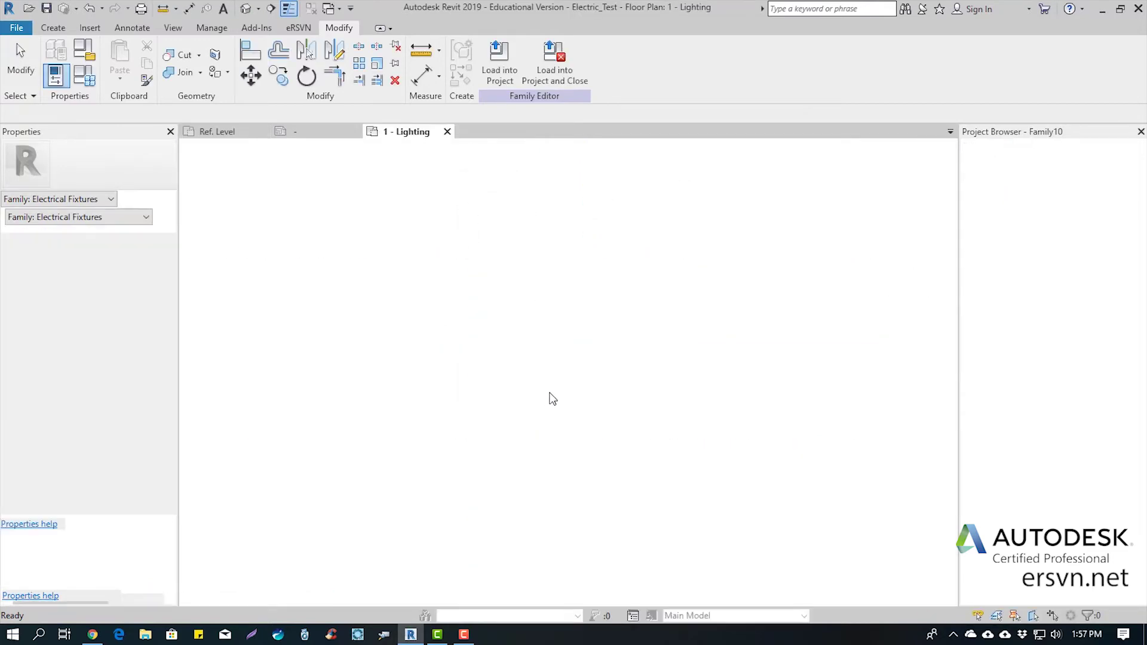
{"action": "scroll", "coordinate": [628, 190], "scroll_direction": "up", "scroll_amount": 3}
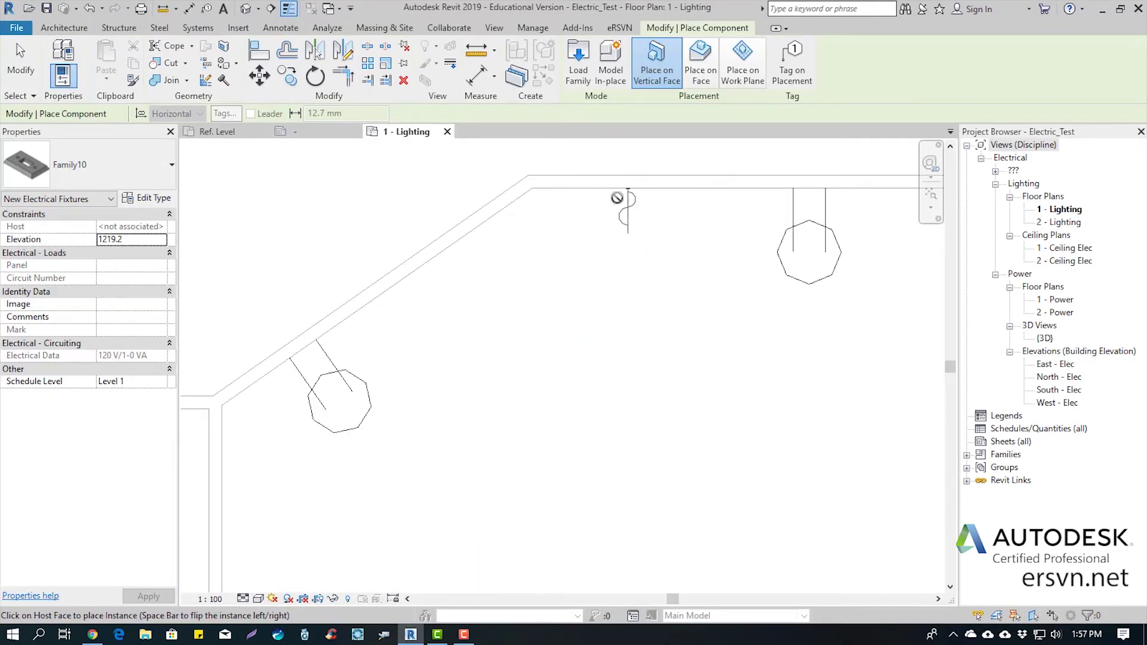
{"action": "left_click", "coordinate": [616, 190]}
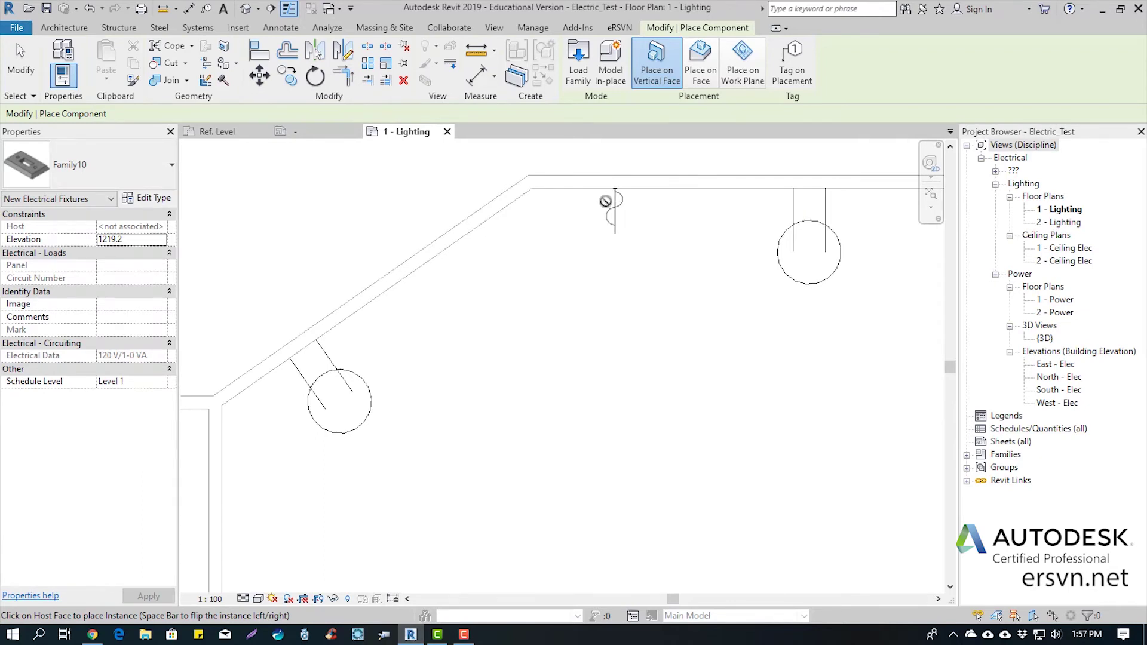
{"action": "scroll", "coordinate": [503, 258], "scroll_direction": "down", "scroll_amount": 2}
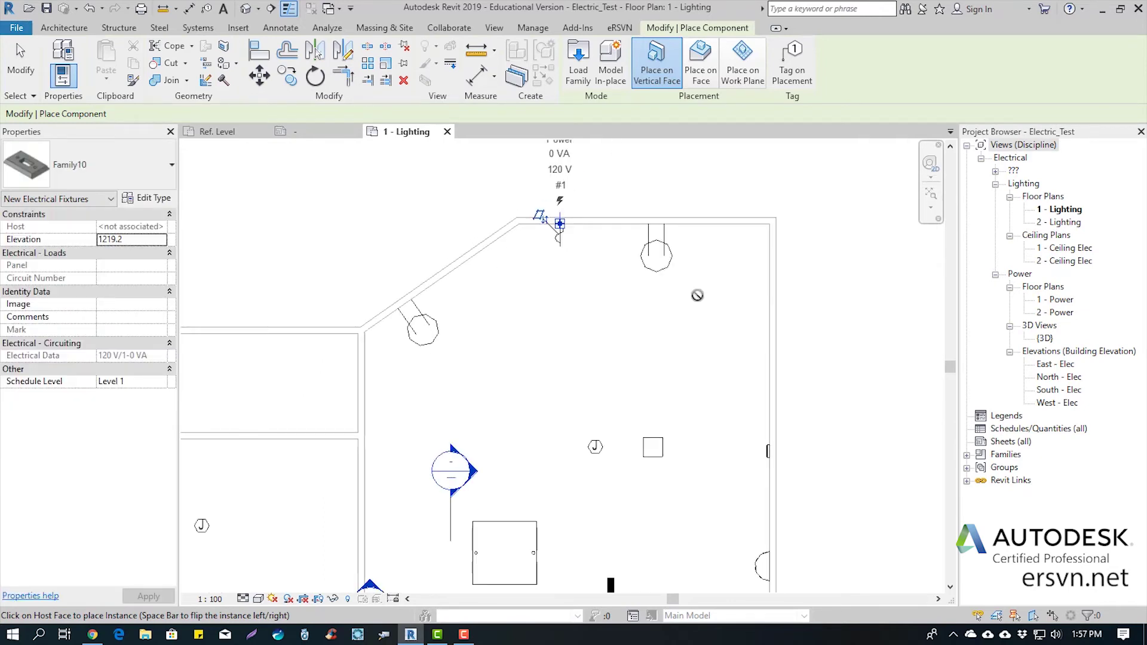
{"action": "left_click", "coordinate": [766, 302]}
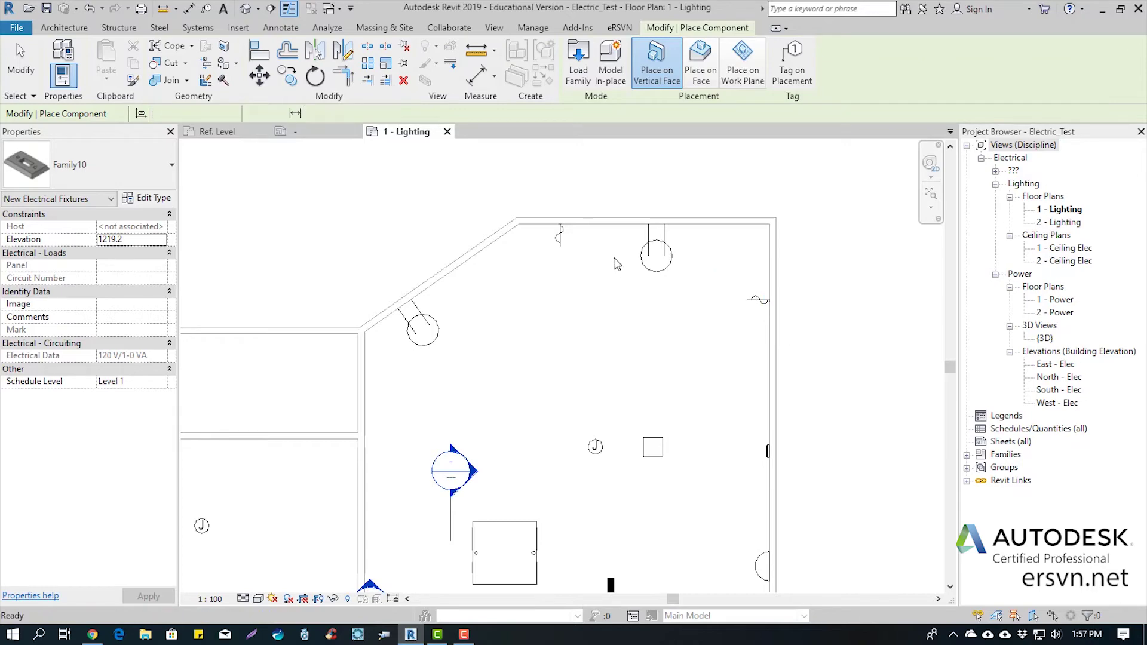
{"action": "key", "text": "Escape"}
{"action": "key", "text": "Escape"}
{"action": "left_click", "coordinate": [561, 237]}
{"action": "scroll", "coordinate": [586, 260], "scroll_direction": "up", "scroll_amount": 3}
{"action": "middle_click_drag", "start_coordinate": [556, 326], "coordinate": [534, 473]}
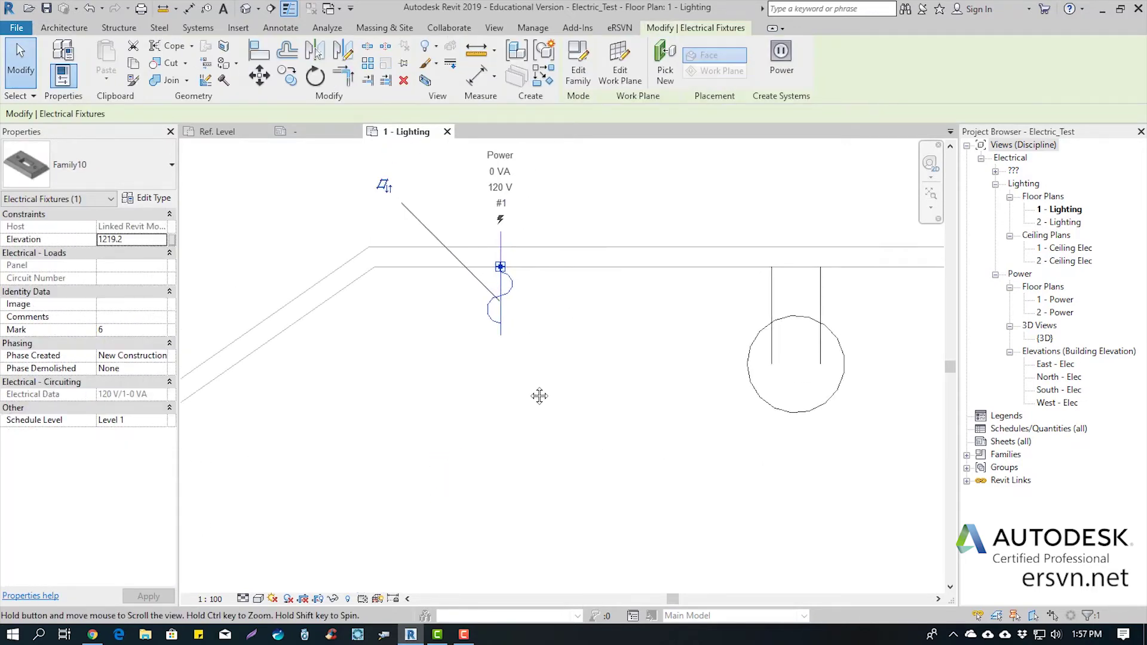
{"action": "scroll", "coordinate": [541, 294], "scroll_direction": "down", "scroll_amount": 2}
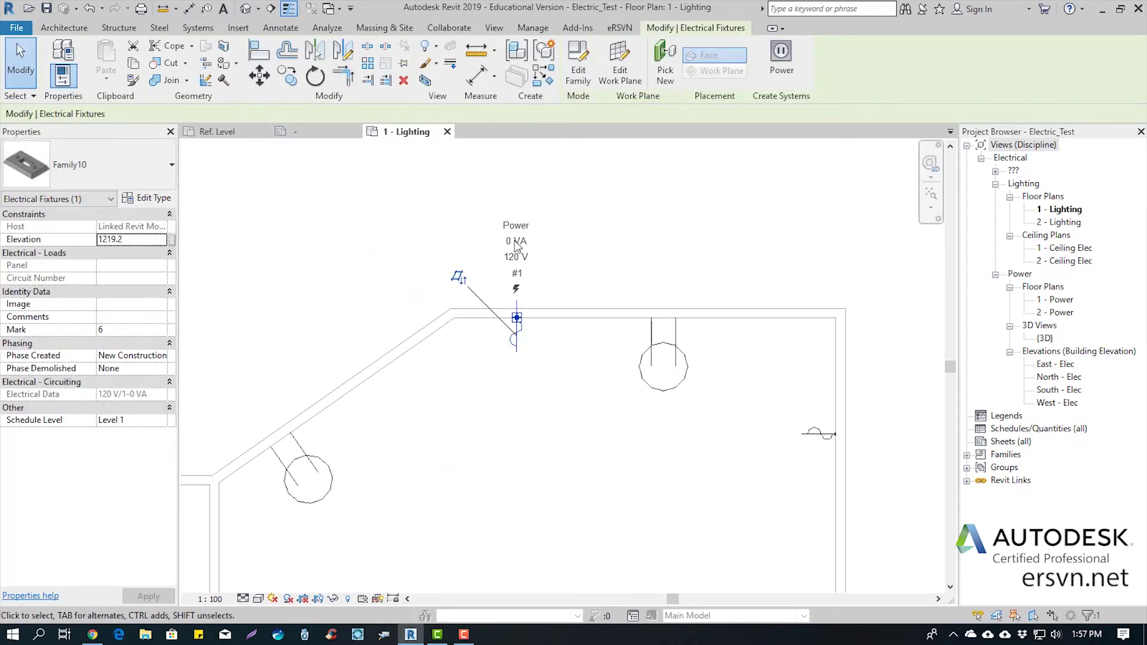
{"action": "left_click", "coordinate": [579, 248]}
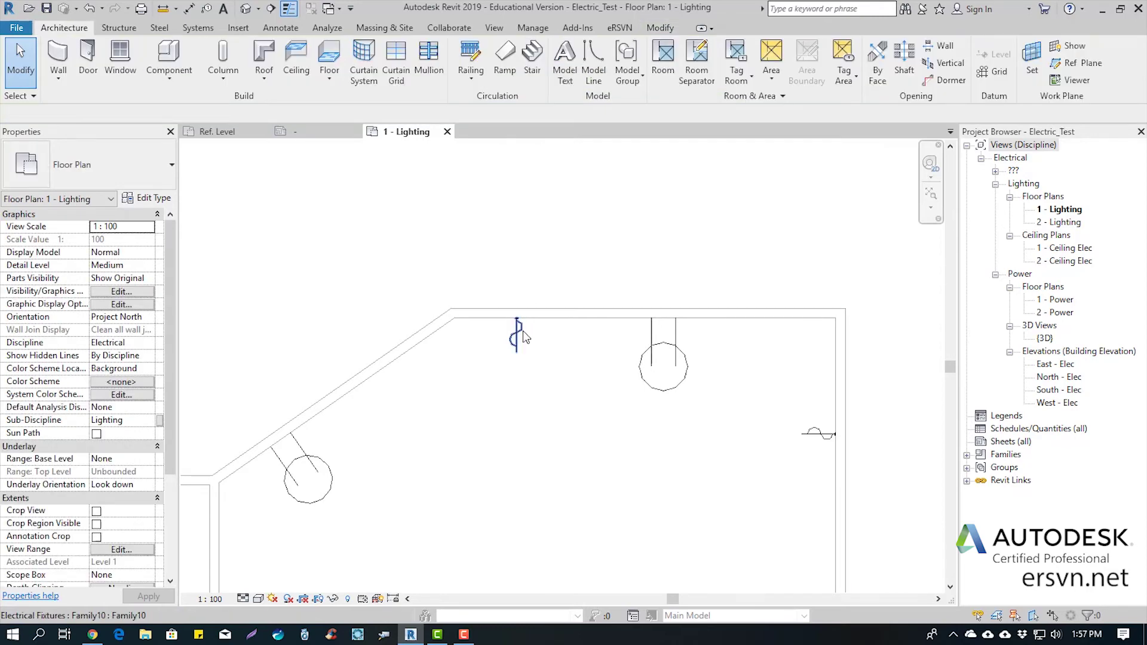
{"action": "scroll", "coordinate": [535, 344], "scroll_direction": "down", "scroll_amount": 2}
{"action": "scroll", "coordinate": [529, 371], "scroll_direction": "down", "scroll_amount": 2}
{"action": "scroll", "coordinate": [522, 394], "scroll_direction": "up", "scroll_amount": 2}
{"action": "scroll", "coordinate": [654, 299], "scroll_direction": "up", "scroll_amount": 2}
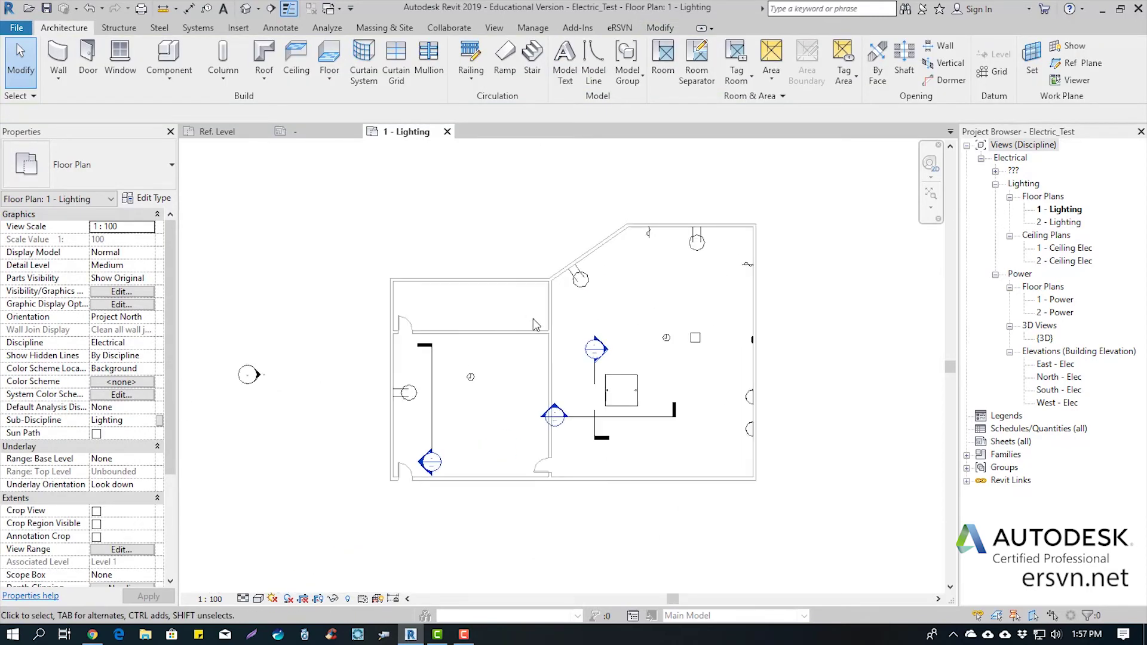
{"action": "scroll", "coordinate": [652, 254], "scroll_direction": "up", "scroll_amount": 2}
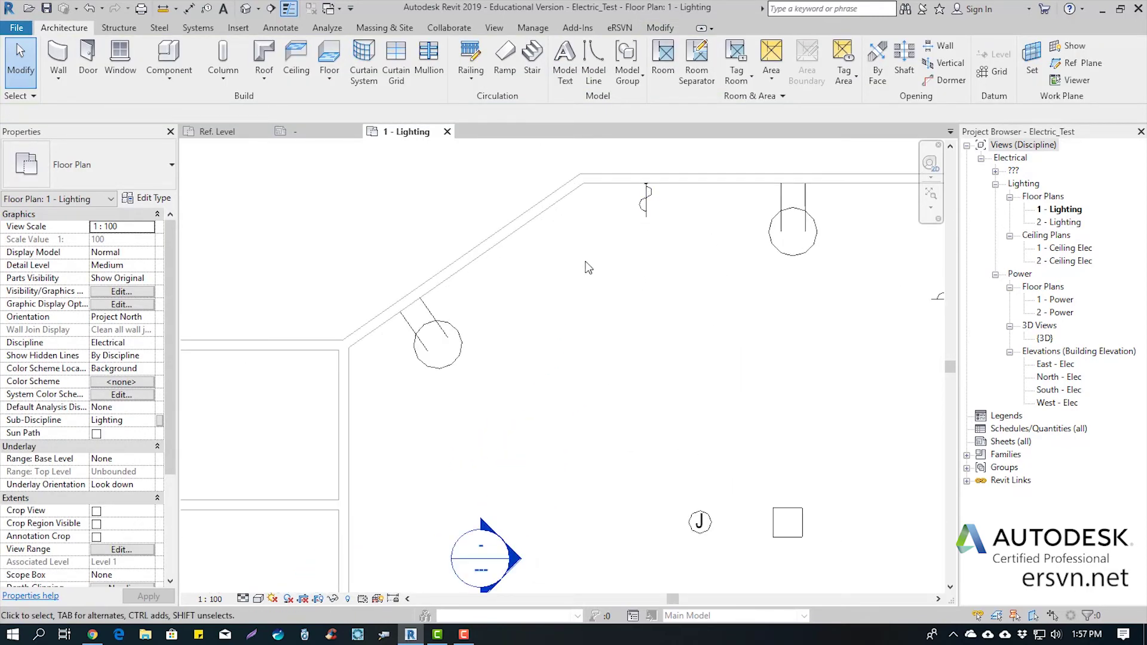
{"action": "scroll", "coordinate": [664, 269], "scroll_direction": "down", "scroll_amount": 2}
{"action": "scroll", "coordinate": [679, 289], "scroll_direction": "up", "scroll_amount": 1}
{"action": "scroll", "coordinate": [678, 291], "scroll_direction": "down", "scroll_amount": 2}
{"action": "scroll", "coordinate": [681, 296], "scroll_direction": "down", "scroll_amount": 1}
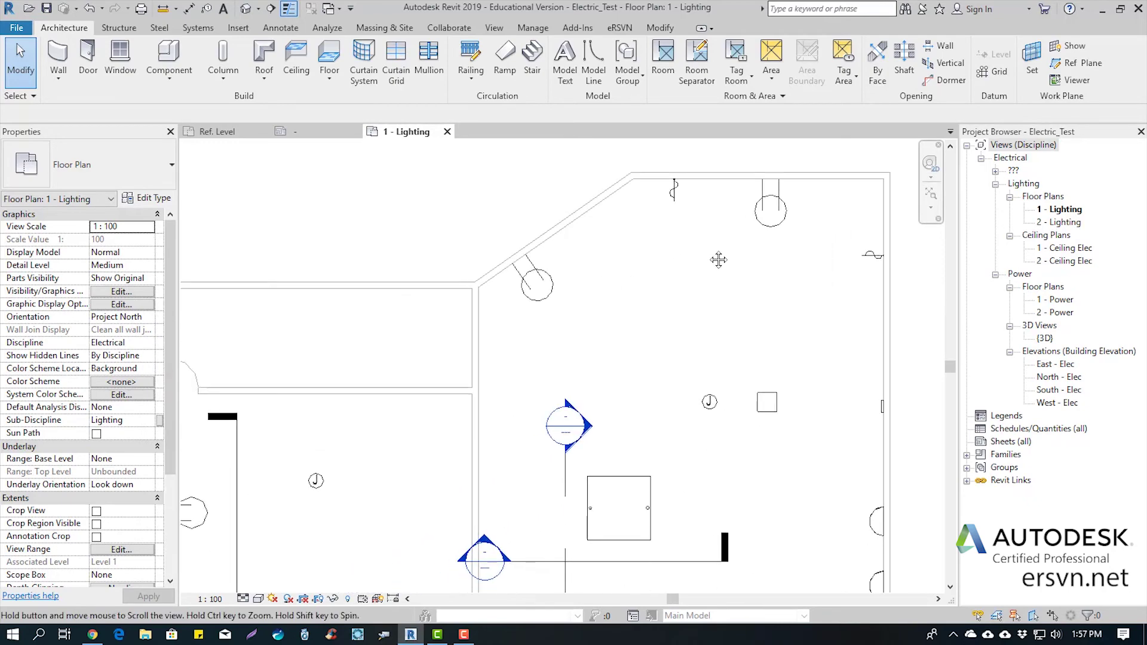
{"action": "scroll", "coordinate": [687, 298], "scroll_direction": "down", "scroll_amount": 1}
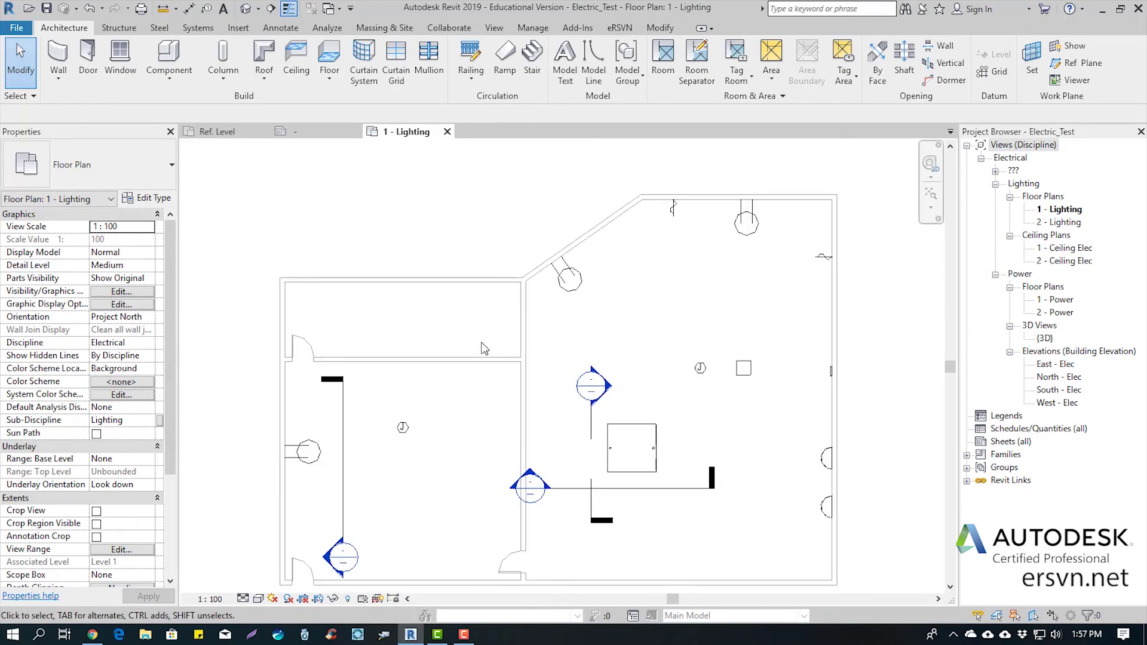